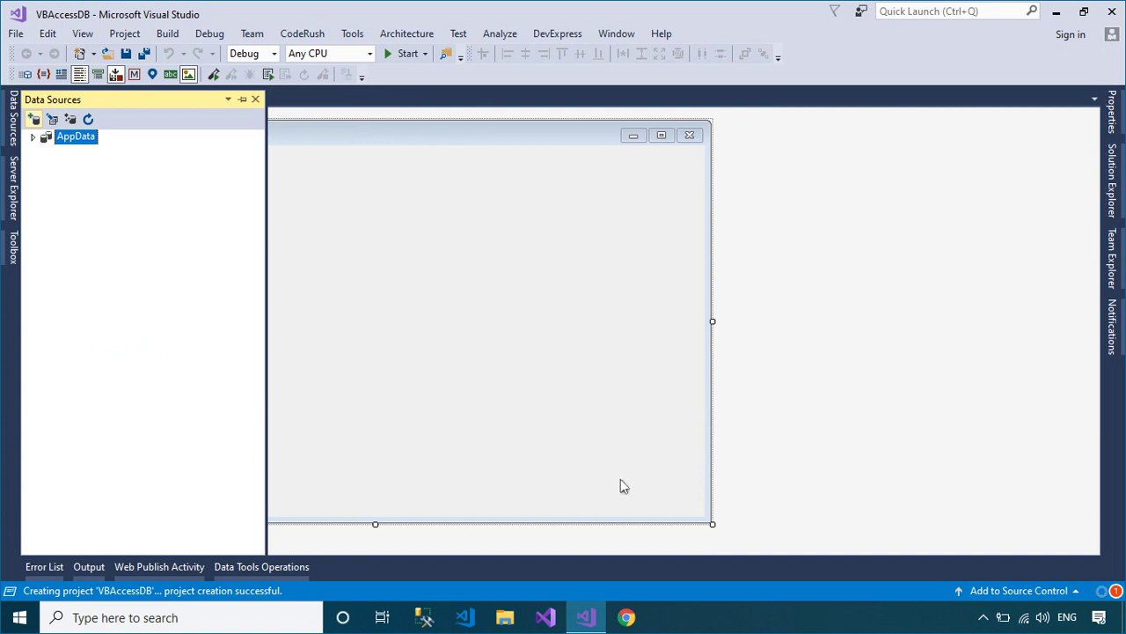
- Expand the AppData source, set the Employee table to DataGridView, and add it to the form as a data-bound grid
left_click(34, 139)
left_click(49, 152)
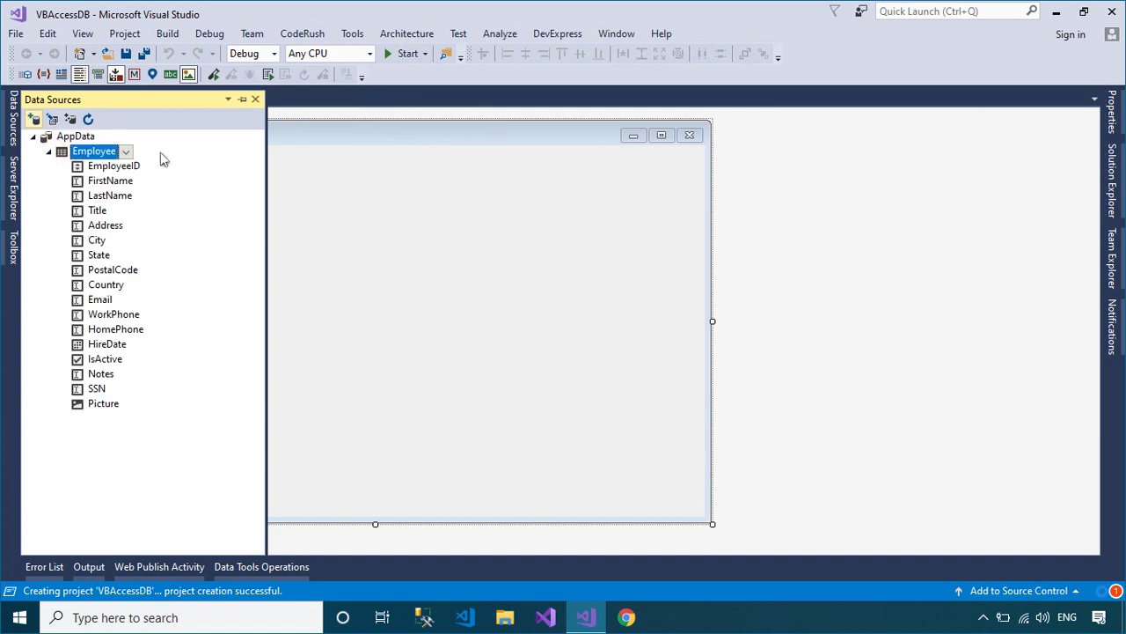
left_click(127, 153)
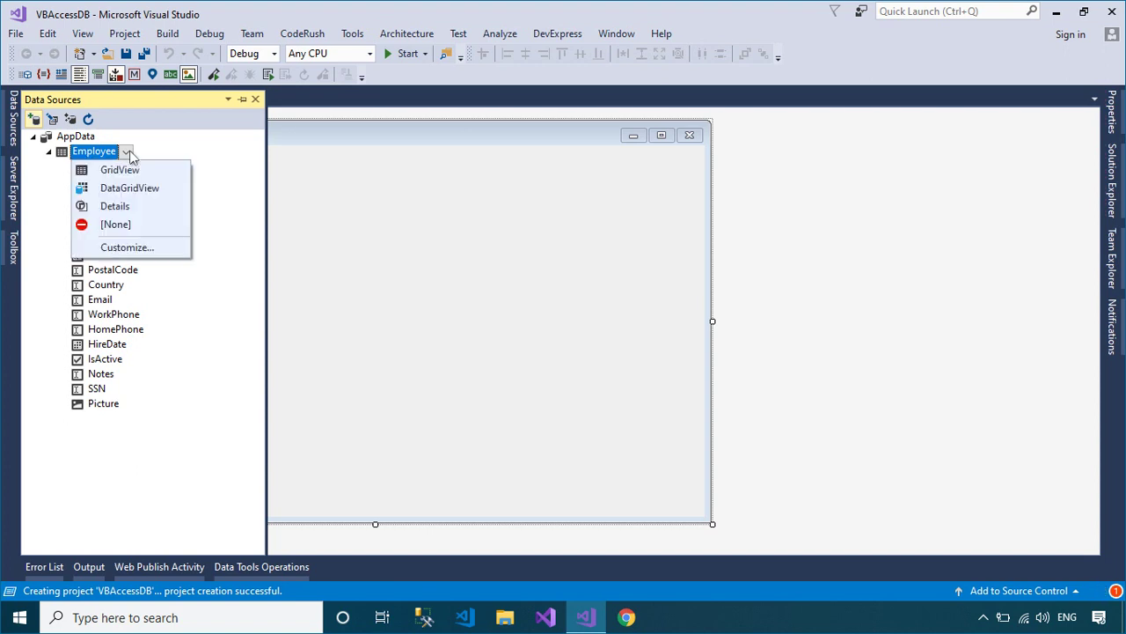
left_click(136, 193)
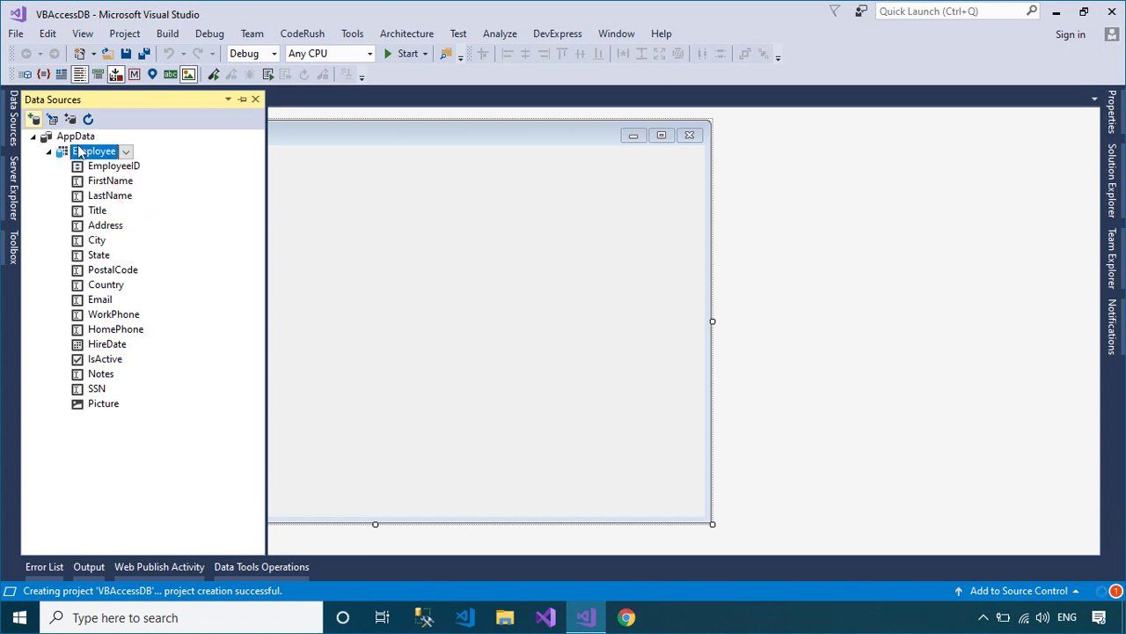
left_click_drag(84, 157, 375, 378)
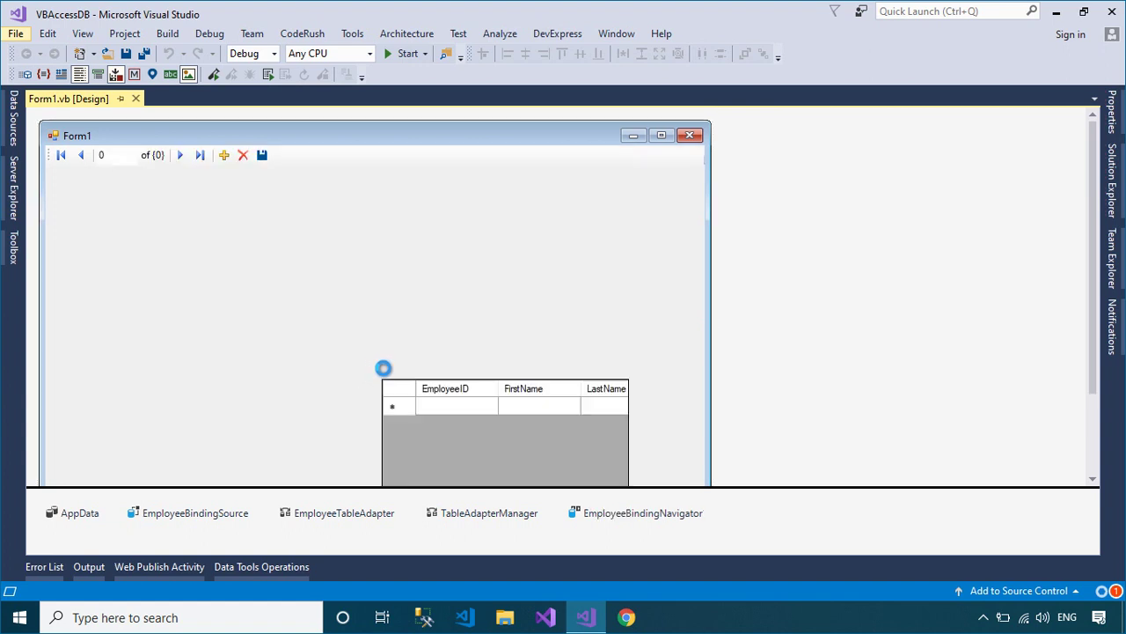
- Move the Employee grid to 12, 180 on the form and enlarge it to about 776 x 331 to fill the lower area
left_click_drag(445, 388, 121, 306)
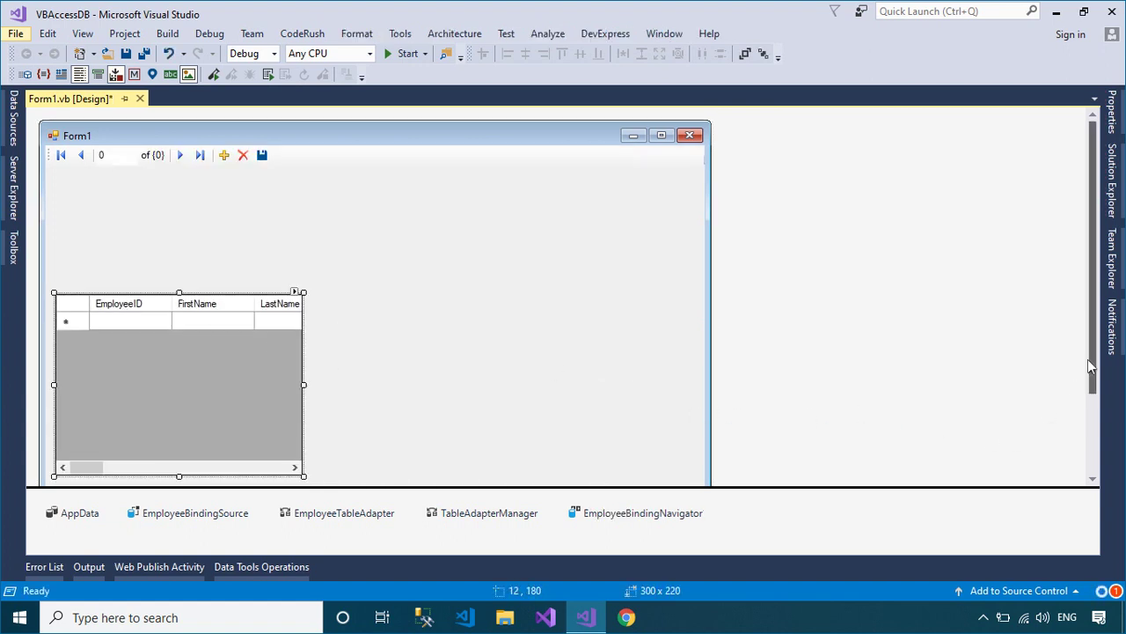
scroll(1096, 364, "down", 3)
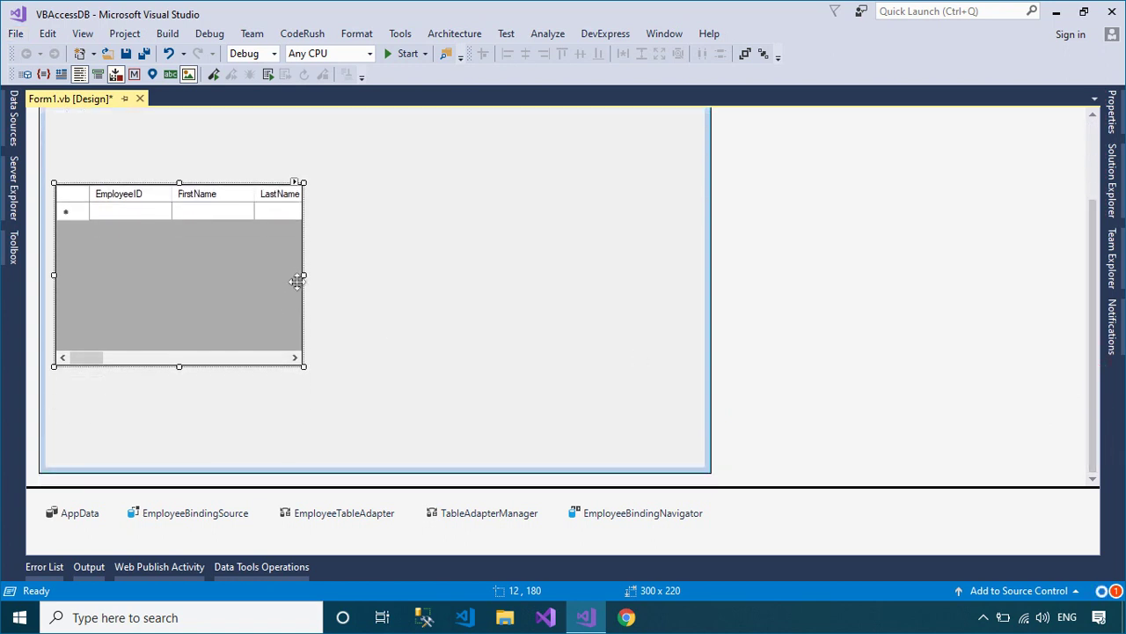
left_click_drag(301, 276, 684, 312)
left_click_drag(376, 366, 355, 456)
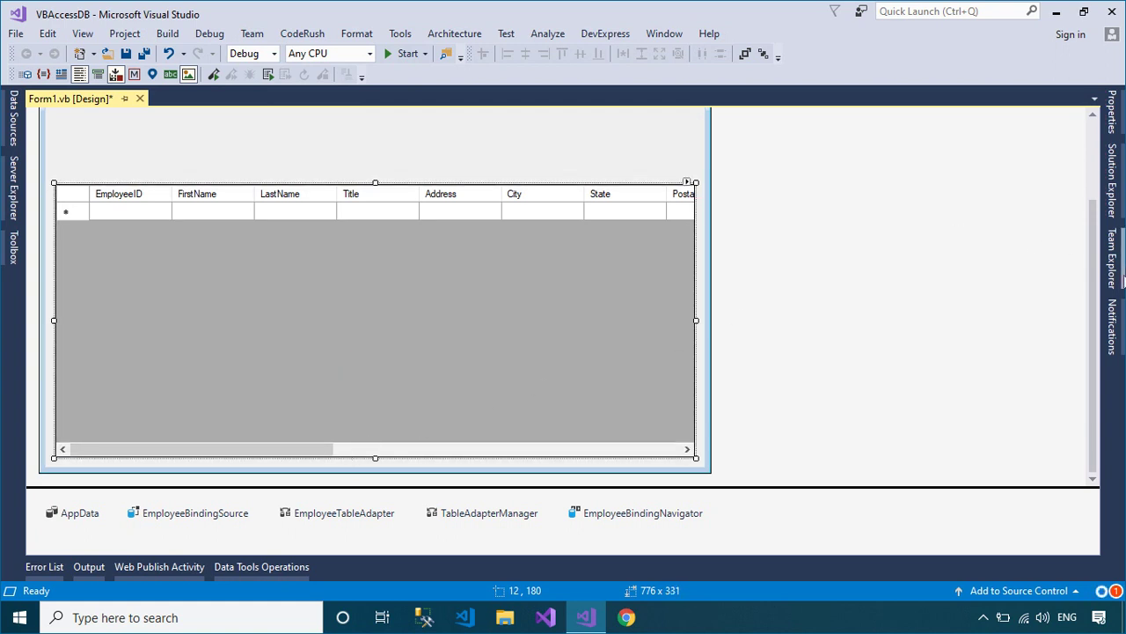
left_click_drag(1097, 313, 1047, 255)
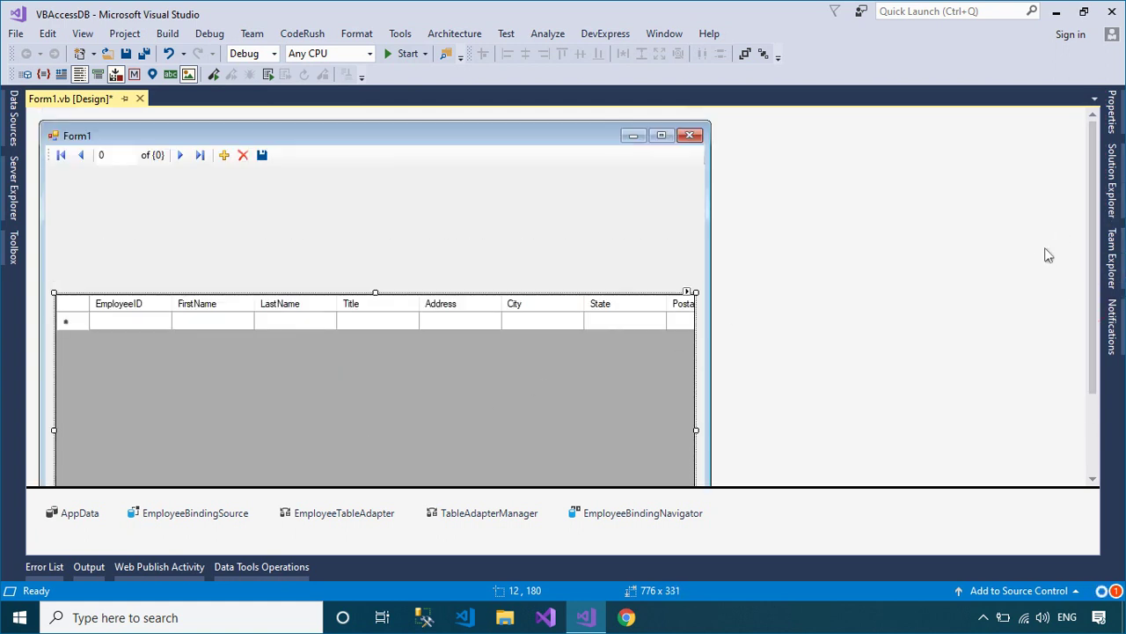
- Open App.config from the project and review the full database connection string
left_click(1111, 201)
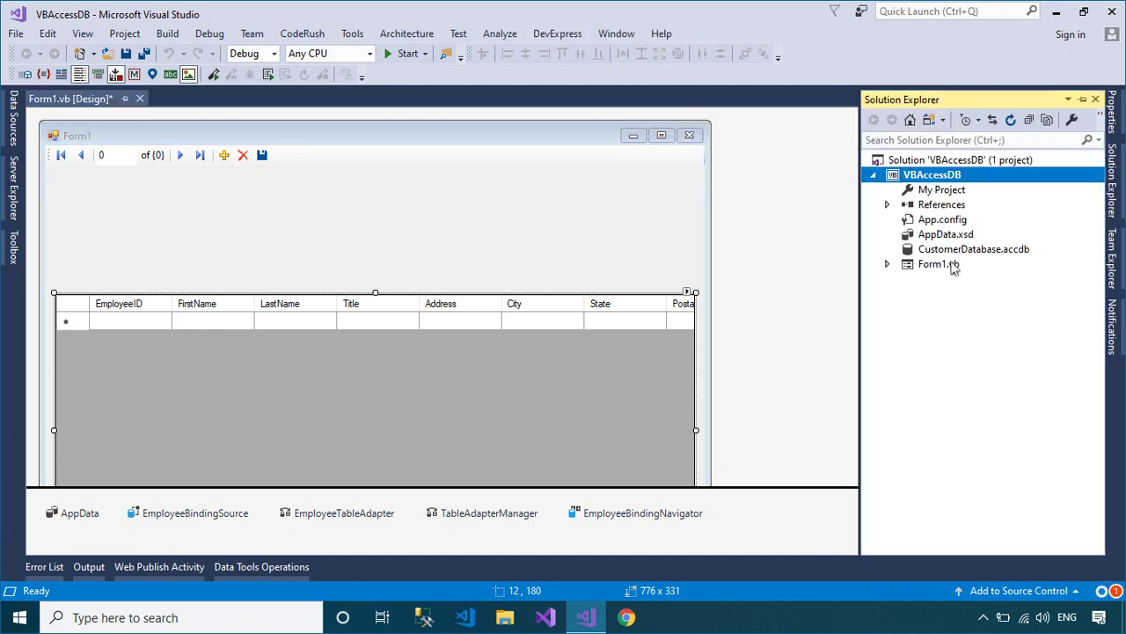
double_click(940, 220)
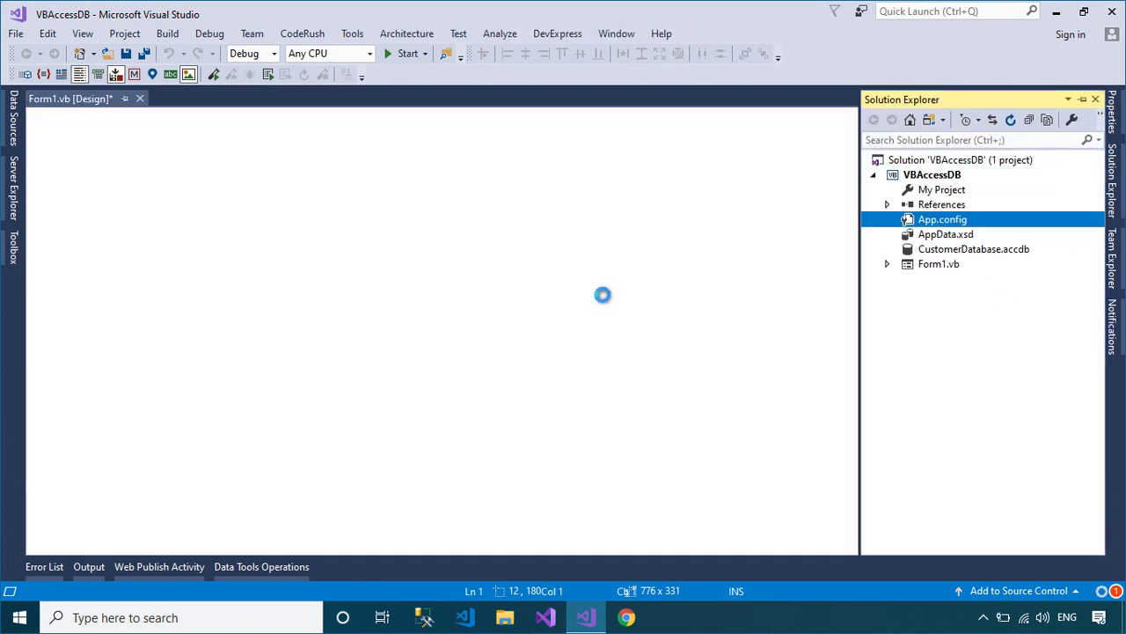
left_click(545, 300)
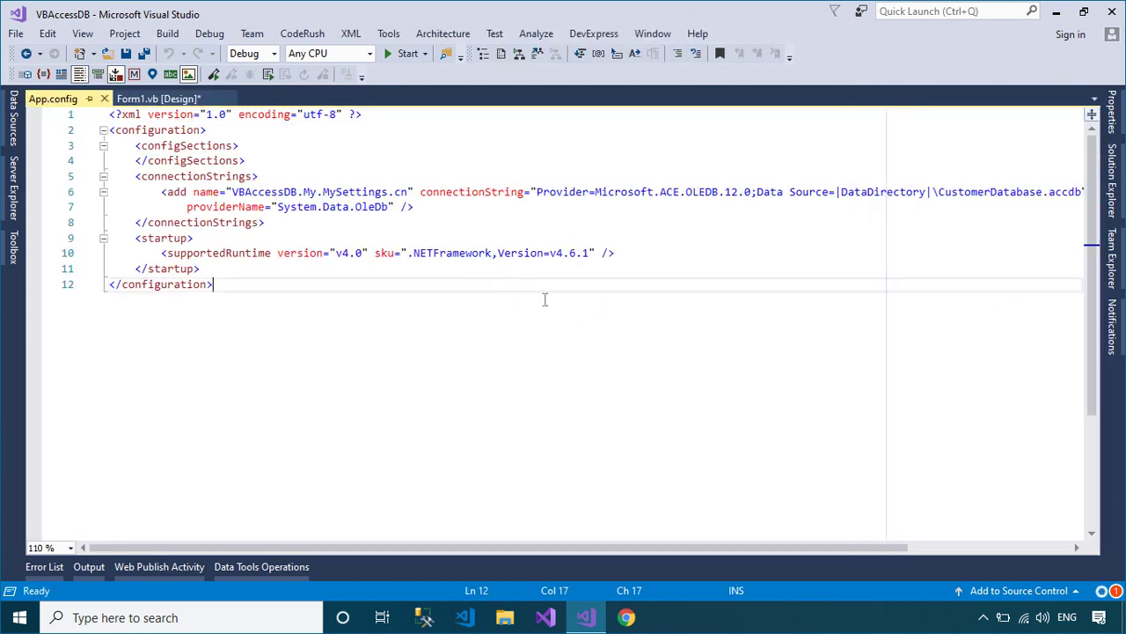
left_click_drag(586, 549, 387, 546)
- Open the code of Form1.vb to review the generated save and load handlers
mouse_move(1124, 158)
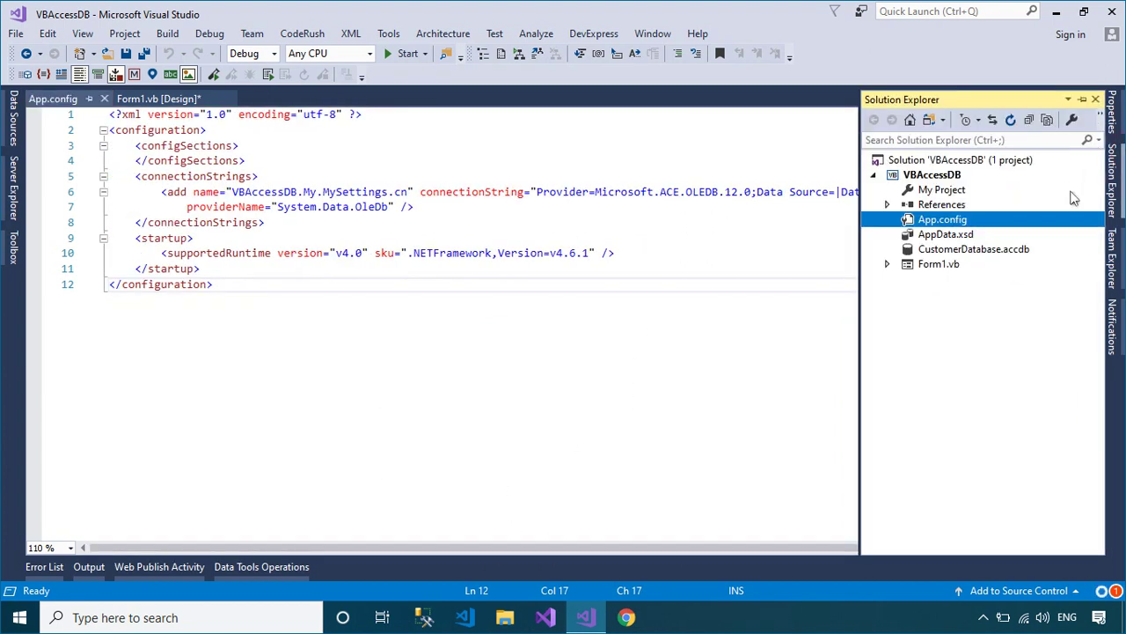
left_click(939, 264)
right_click(938, 266)
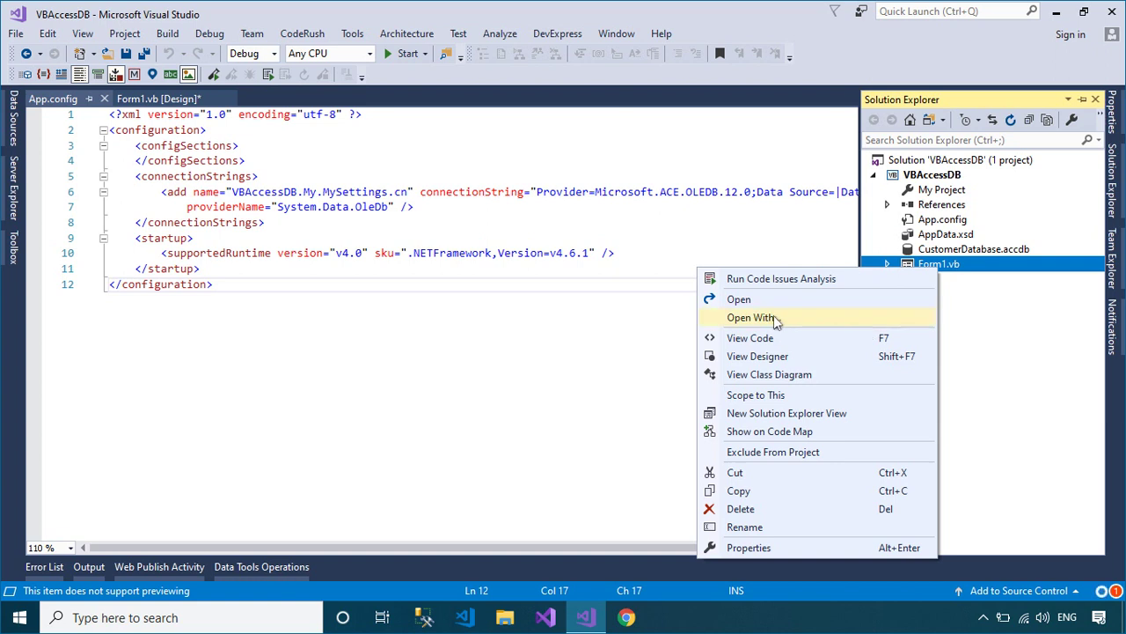
left_click(753, 338)
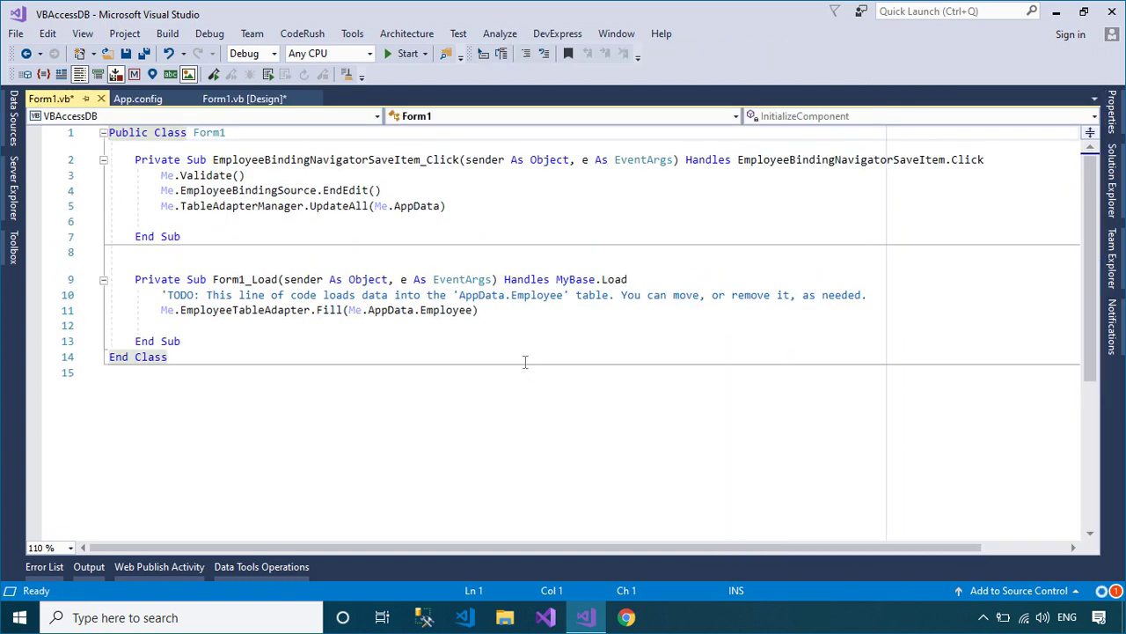
- Return to the form designer, select the form, and set its StartPosition to CenterScreen
left_click(225, 101)
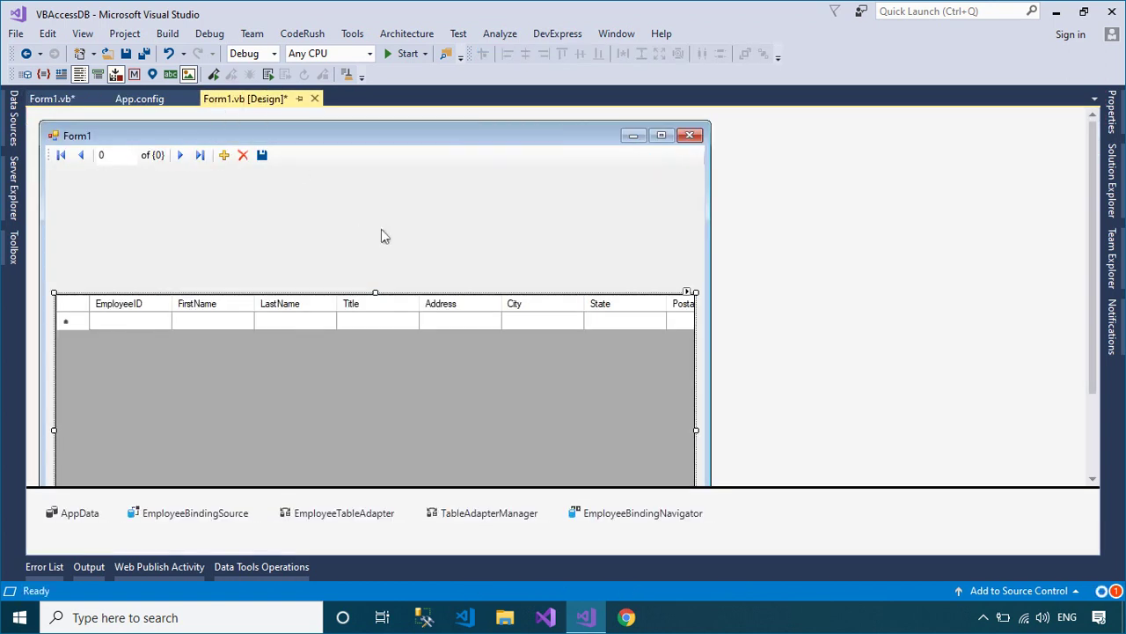
left_click(397, 128)
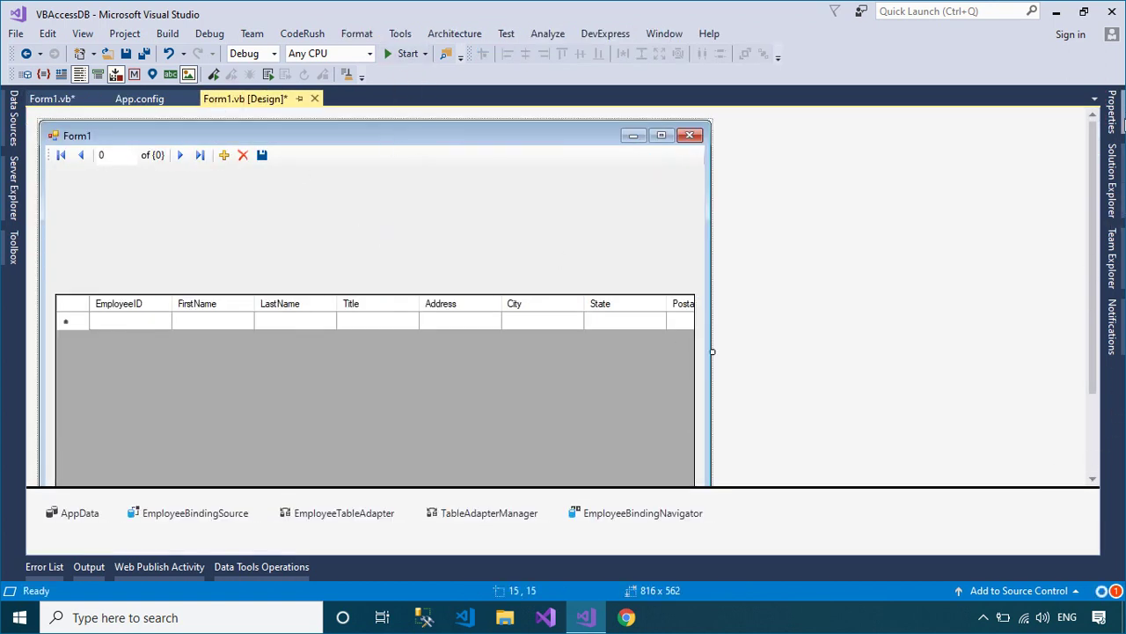
left_click(1112, 115)
left_click(1047, 456)
left_click(1082, 455)
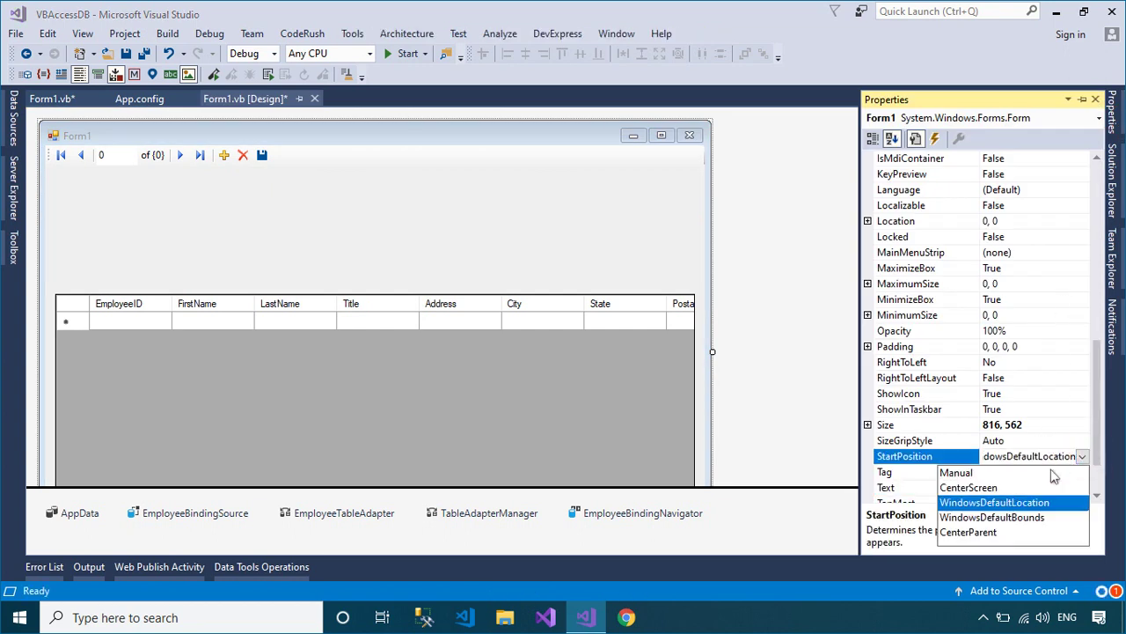
left_click(1012, 488)
- Set the form's Text property to "Connect MS Access Database"
left_click(1025, 493)
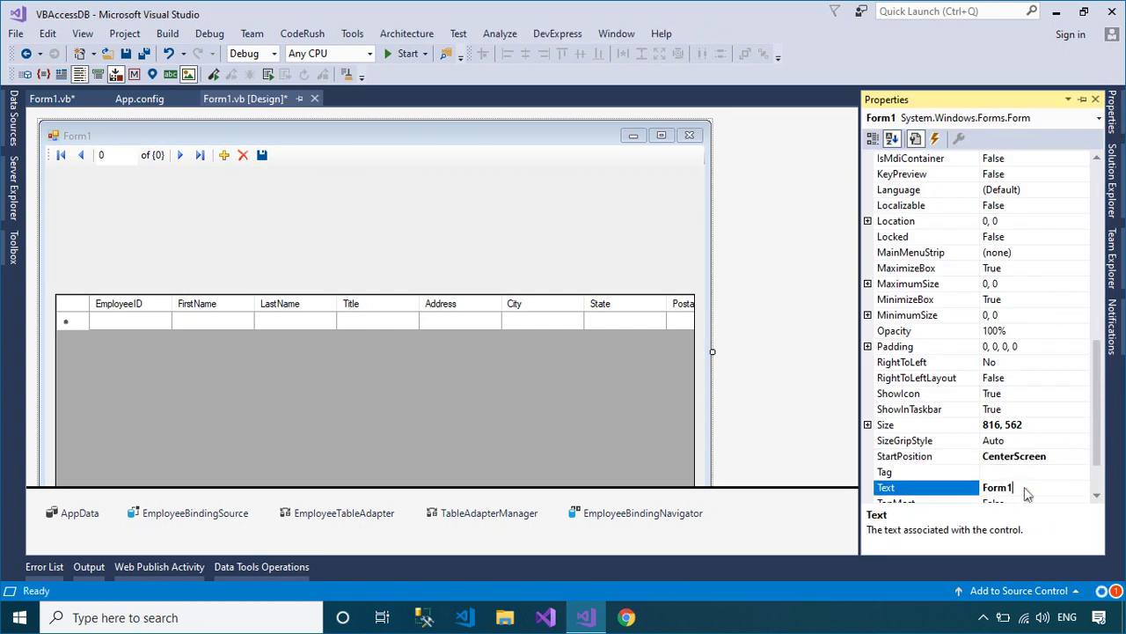
double_click(1028, 493)
type("Co")
type("nnect MS Access Database")
key("Return")
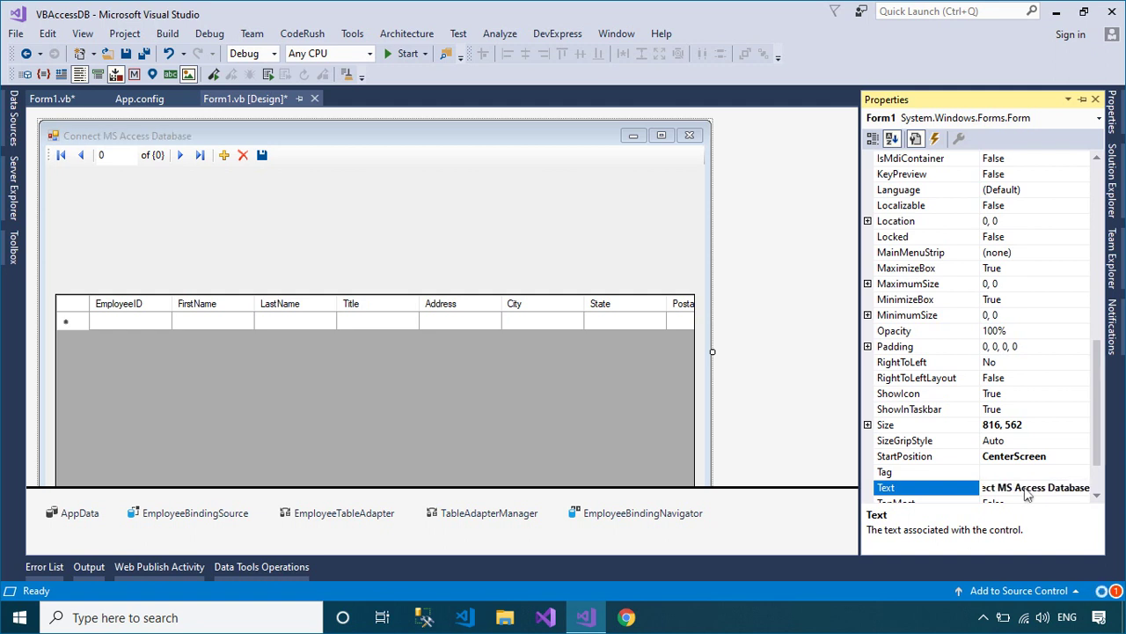
- Run the project to check the employee records in the grid, and close the running form
left_click(68, 101)
left_click(396, 54)
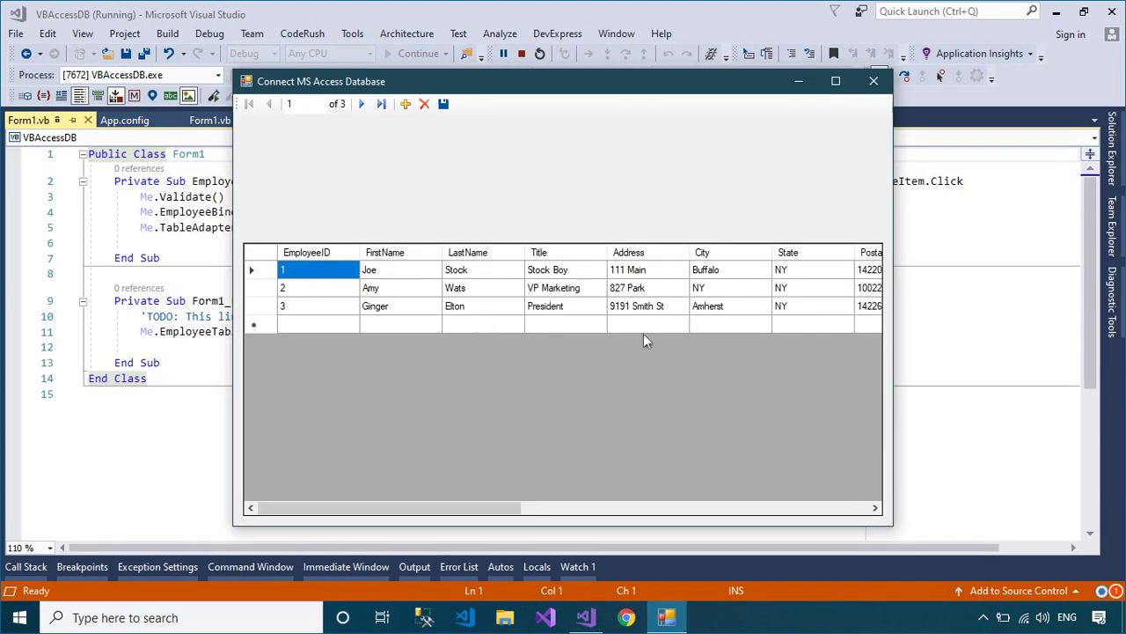
left_click(876, 84)
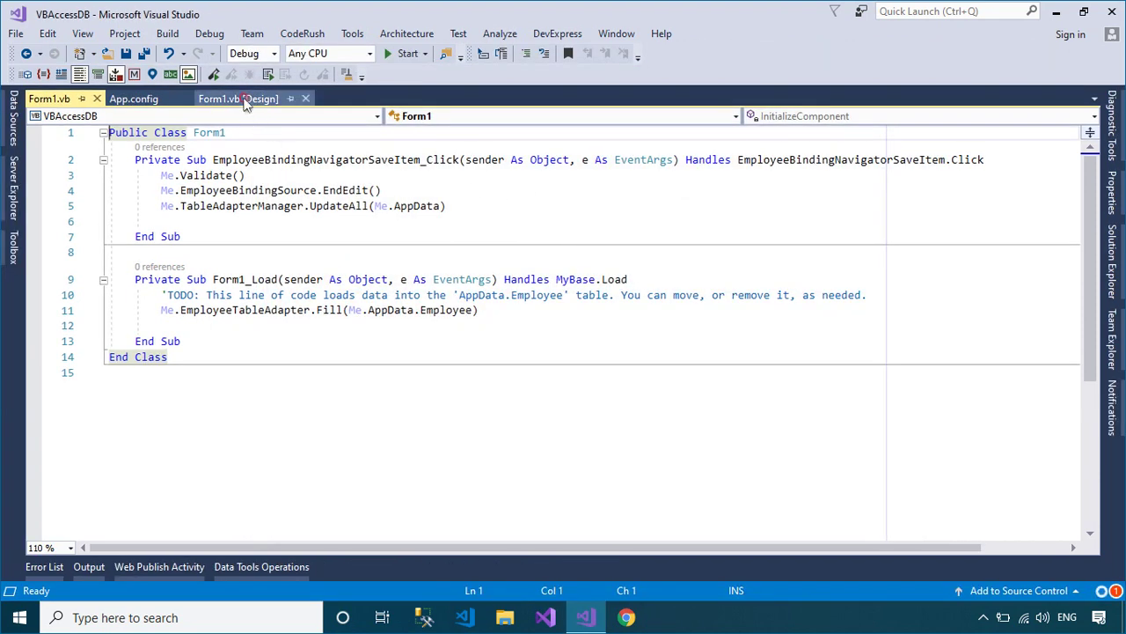
- Return to the form designer, keep the Data Sources list docked open, and set the Employee table to Details
left_click(245, 98)
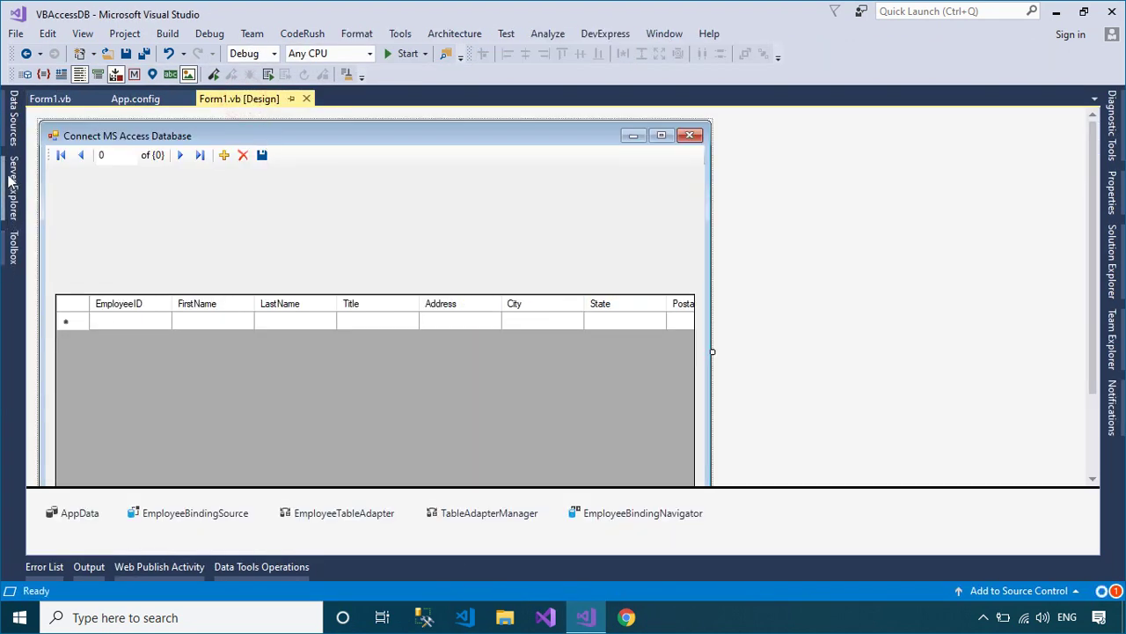
left_click(13, 117)
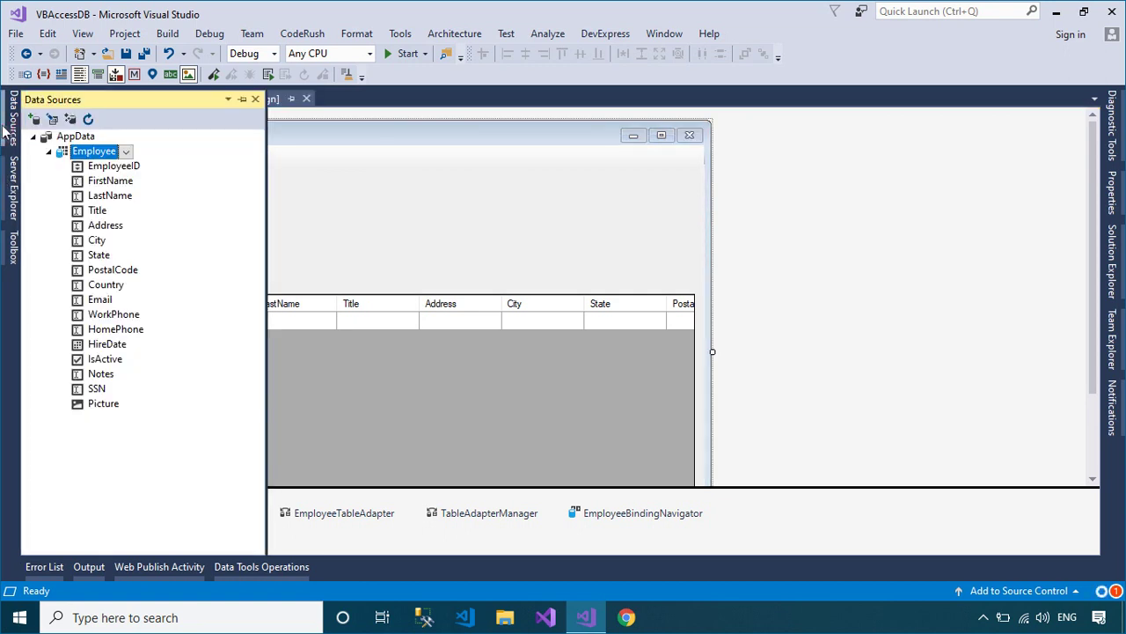
left_click(245, 100)
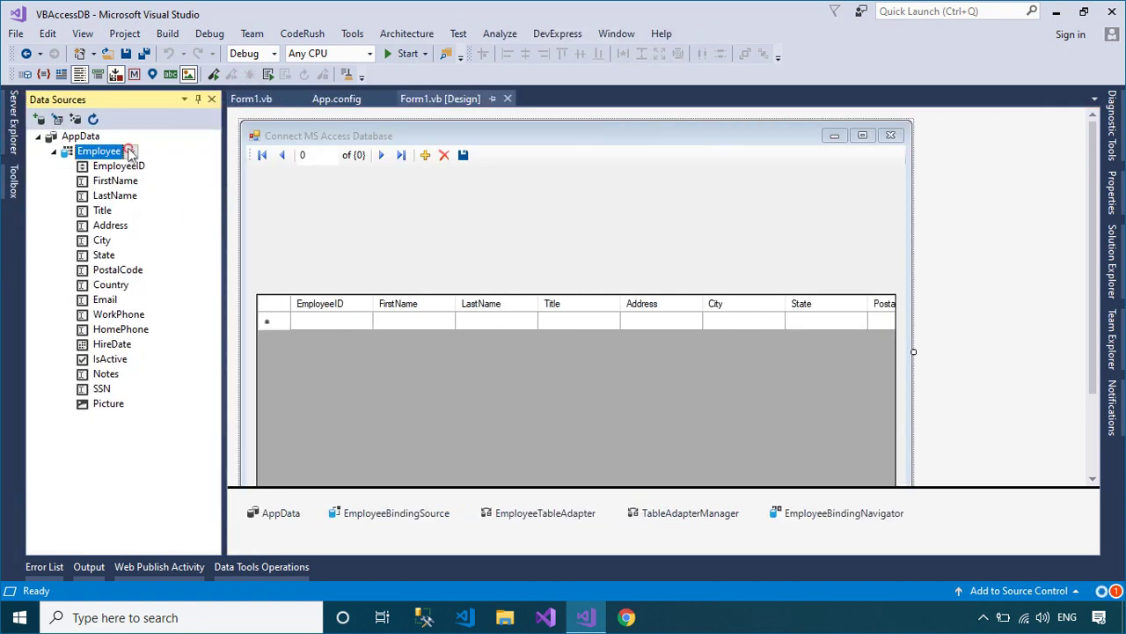
left_click(129, 151)
left_click(129, 206)
- Set the control type of the EmployeeID and FirstName fields to TextBox
left_click(141, 167)
left_click(154, 167)
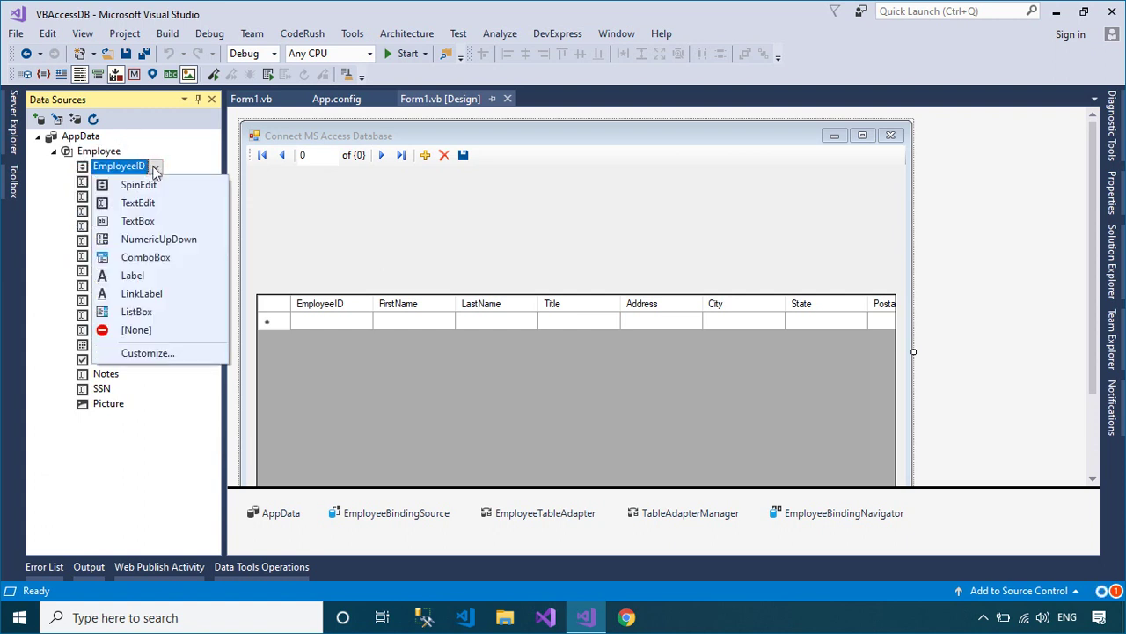
left_click(138, 221)
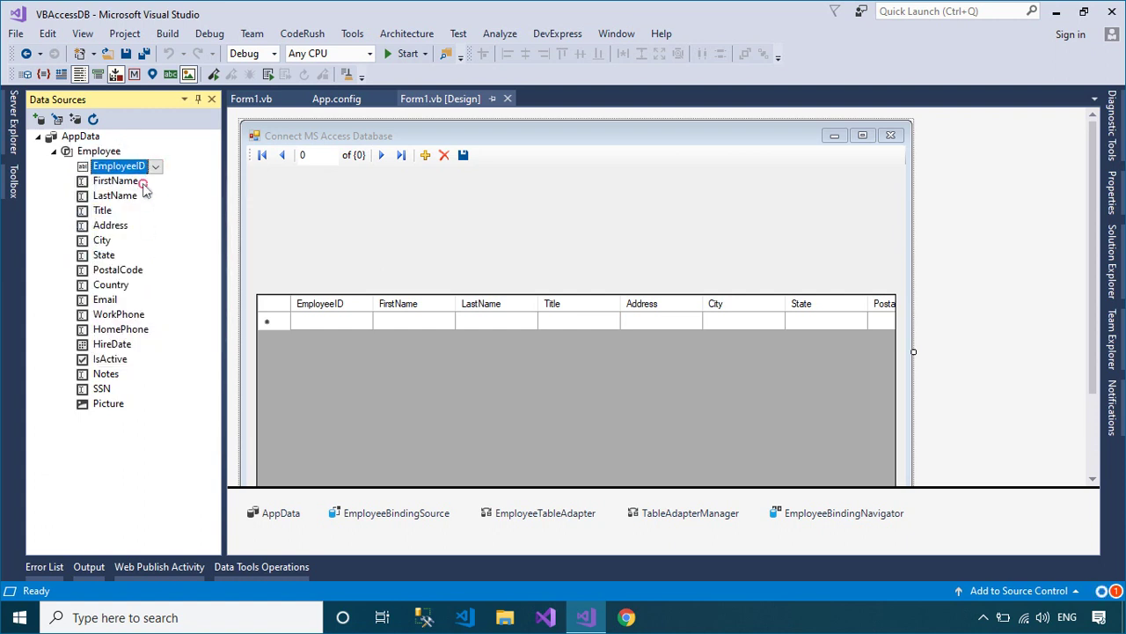
left_click(142, 182)
left_click(149, 181)
left_click(145, 257)
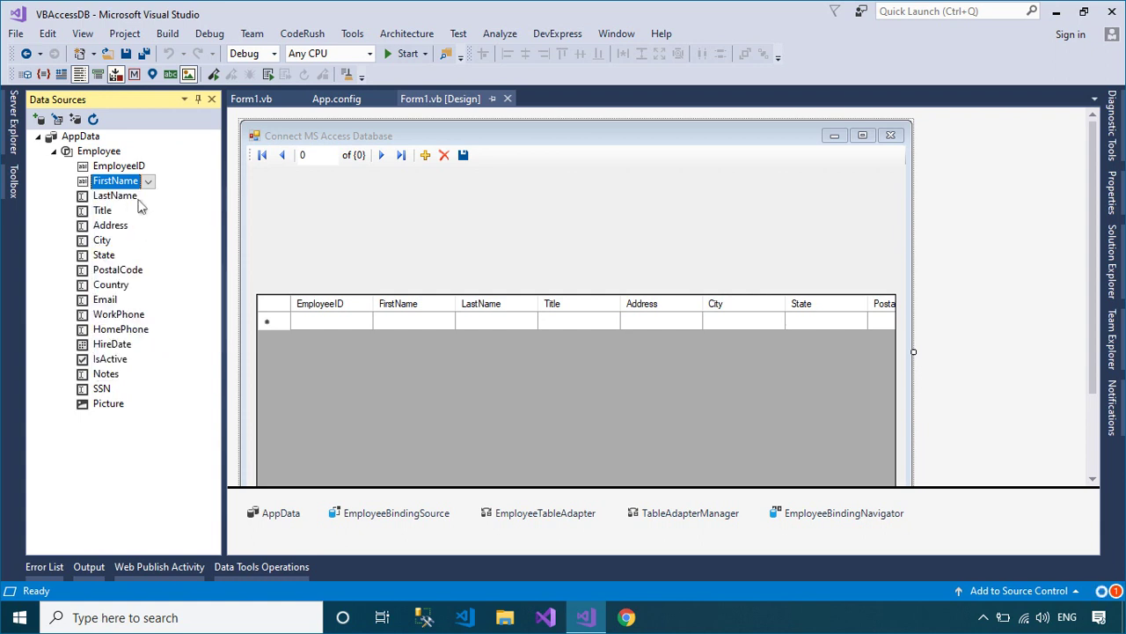
- Set the control type of the LastName and Title fields to TextBox
left_click(139, 195)
left_click(148, 195)
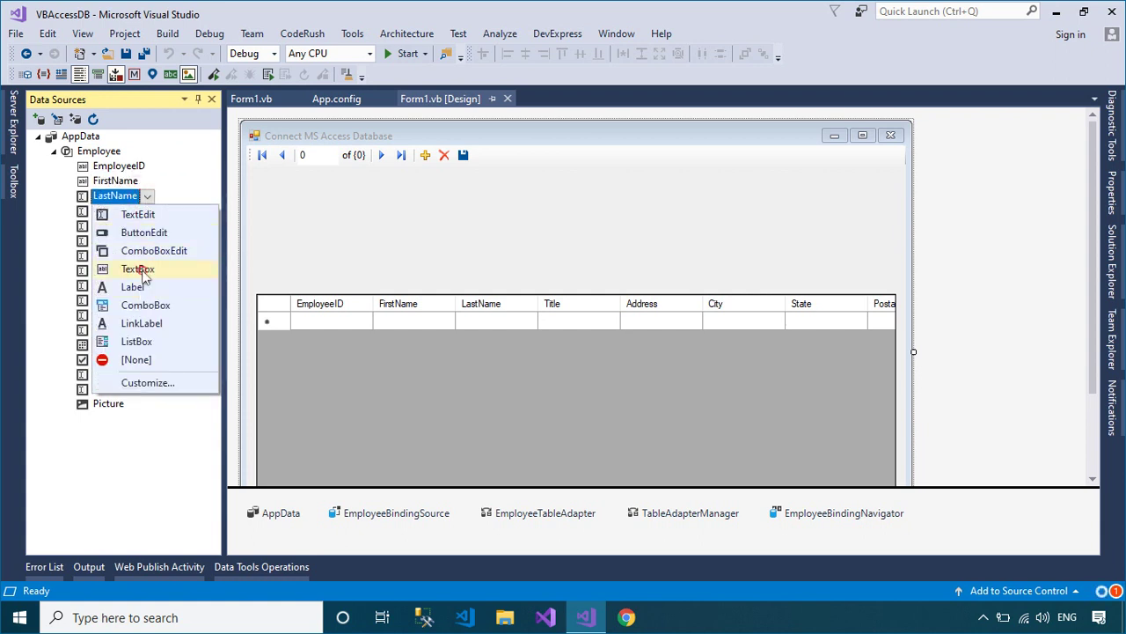
left_click(141, 272)
left_click(137, 212)
left_click(123, 212)
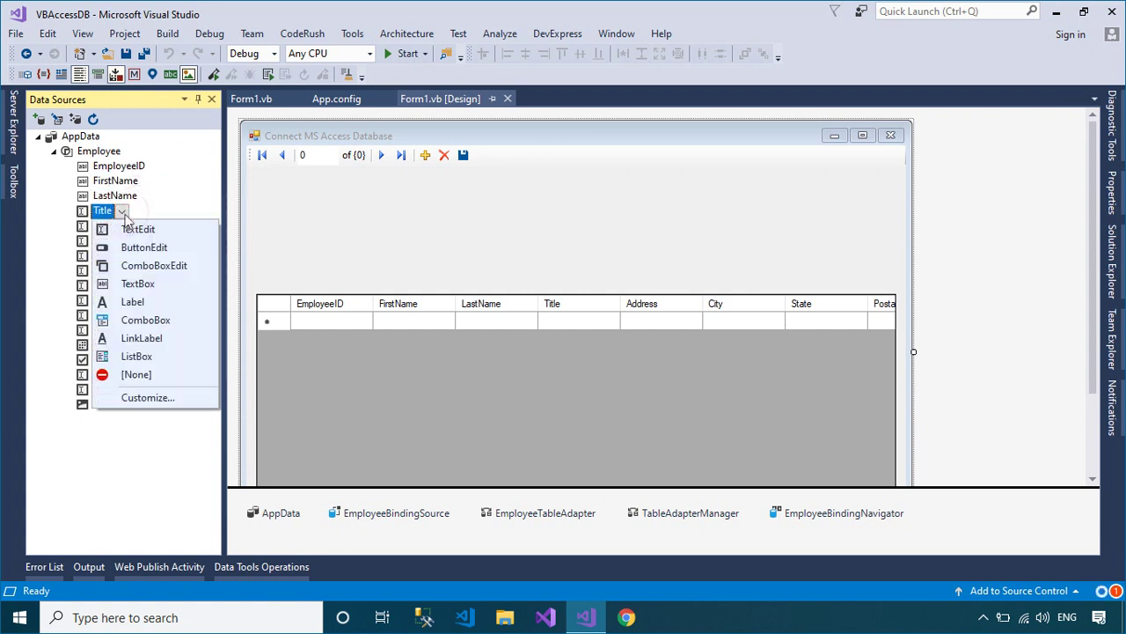
left_click(138, 285)
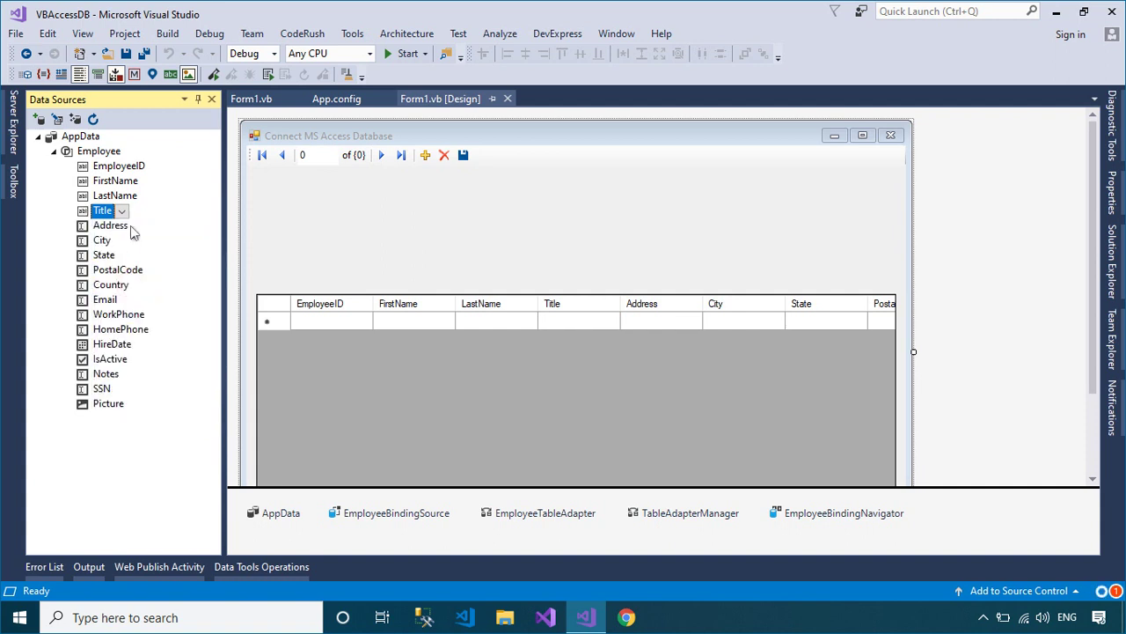
- Set the control type of the Address and City fields to TextBox
left_click(115, 226)
left_click(138, 225)
left_click(139, 299)
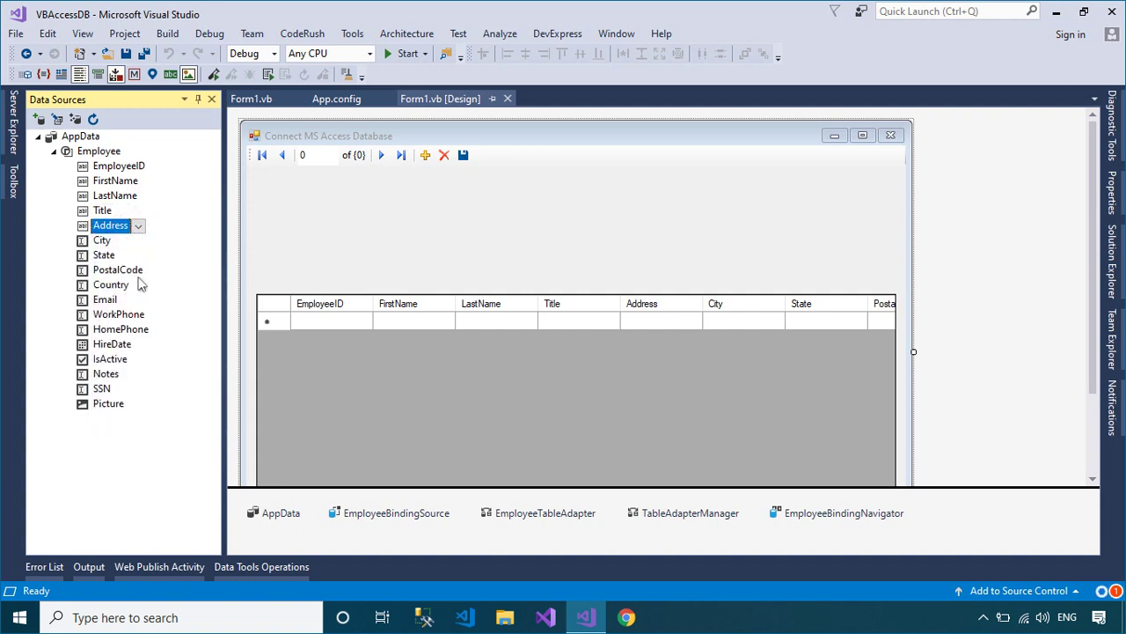
left_click(128, 241)
left_click(121, 240)
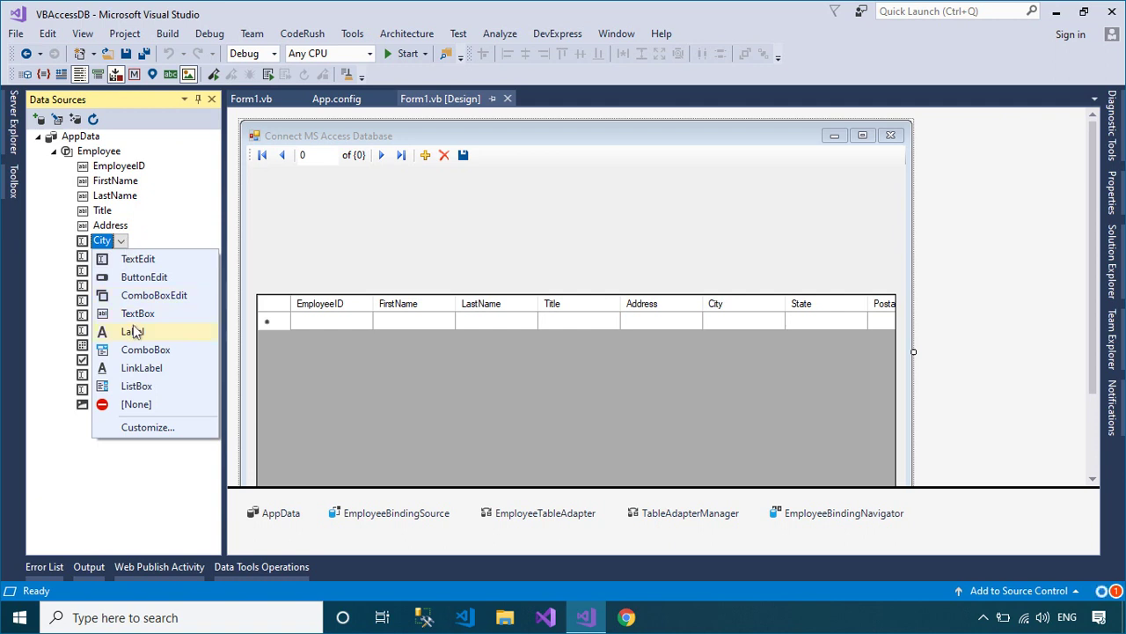
left_click(138, 317)
- Set the control type of the State and PostalCode fields to TextBox
left_click(122, 255)
left_click(125, 256)
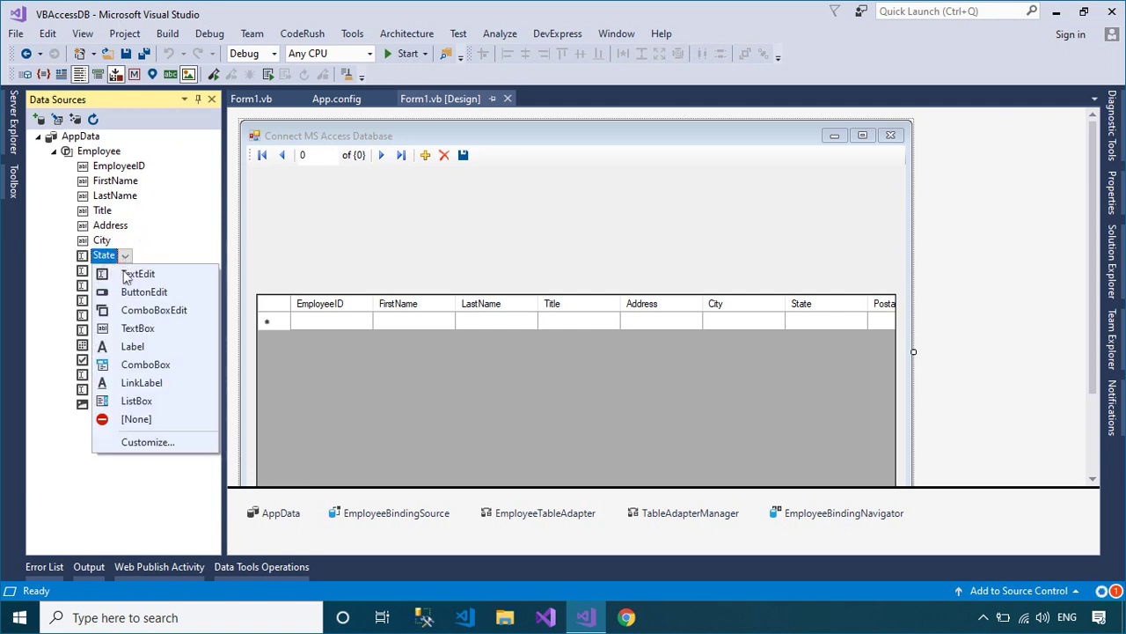
left_click(137, 329)
left_click(134, 270)
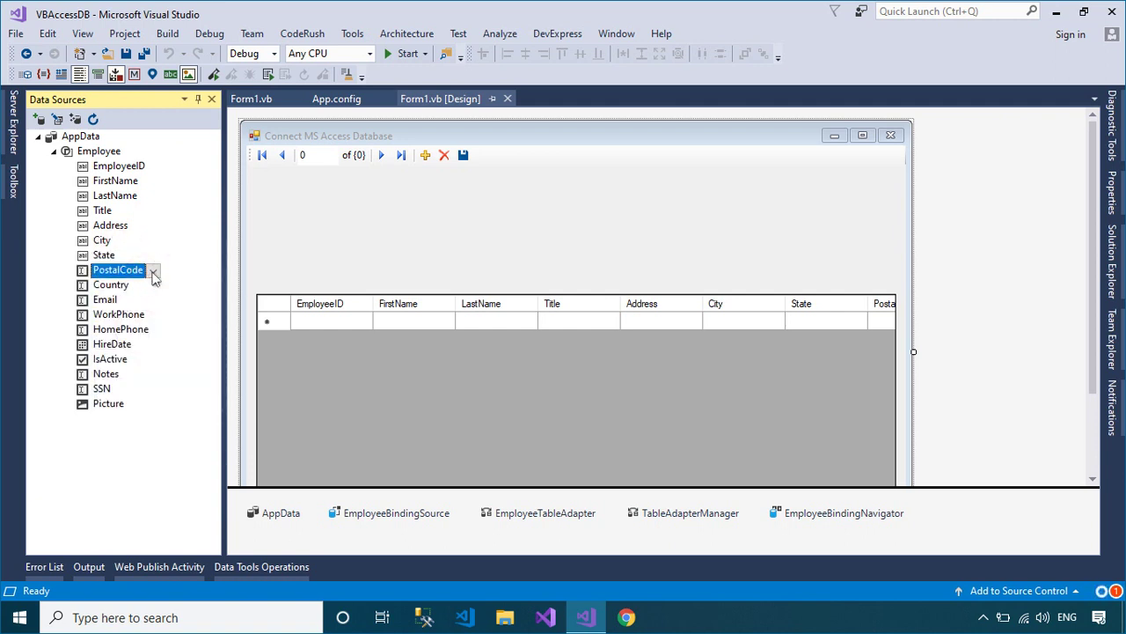
left_click(152, 270)
left_click(138, 344)
- Set the control type of the Country and Email fields to TextBox
left_click(131, 285)
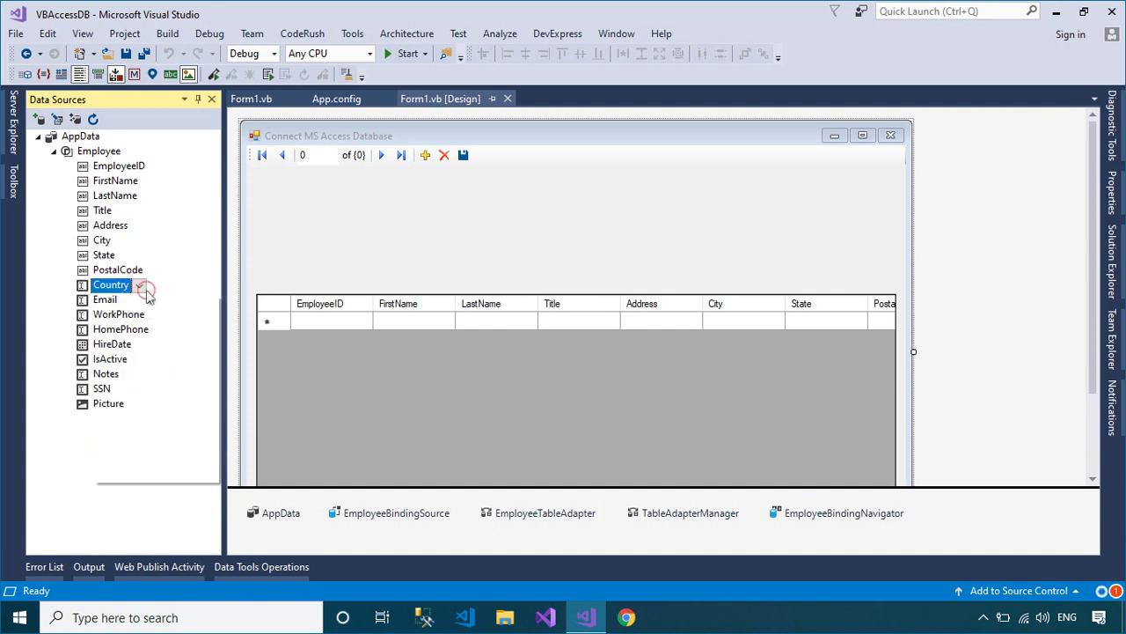
left_click(141, 285)
left_click(138, 358)
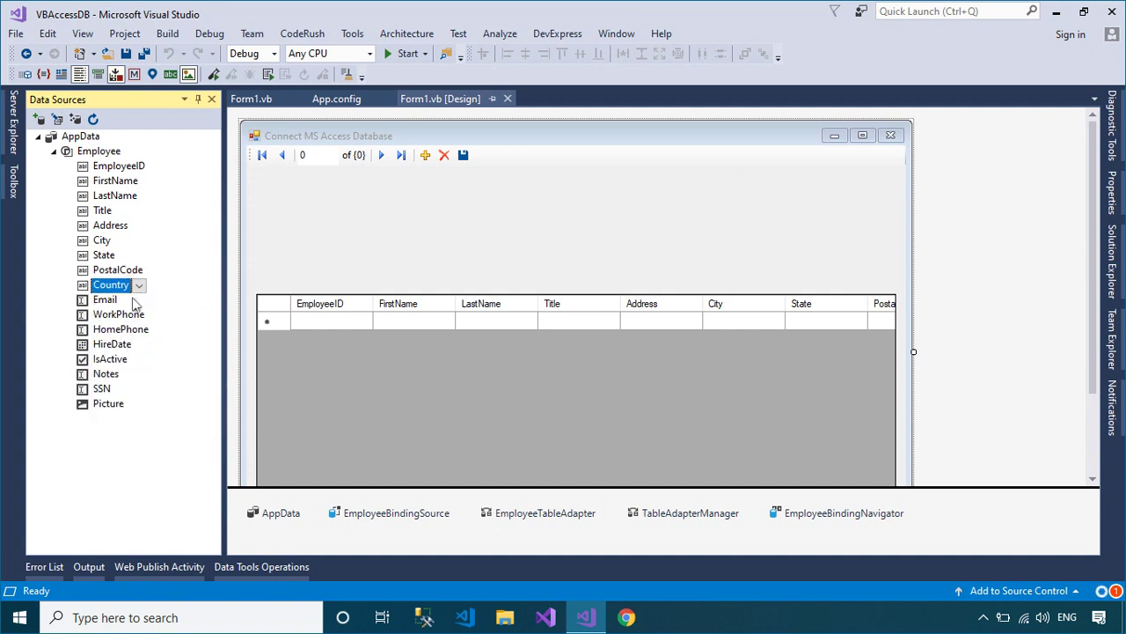
left_click(110, 300)
left_click(128, 300)
left_click(138, 373)
- Set the control type of the WorkPhone and HomePhone fields to TextBox
left_click(123, 315)
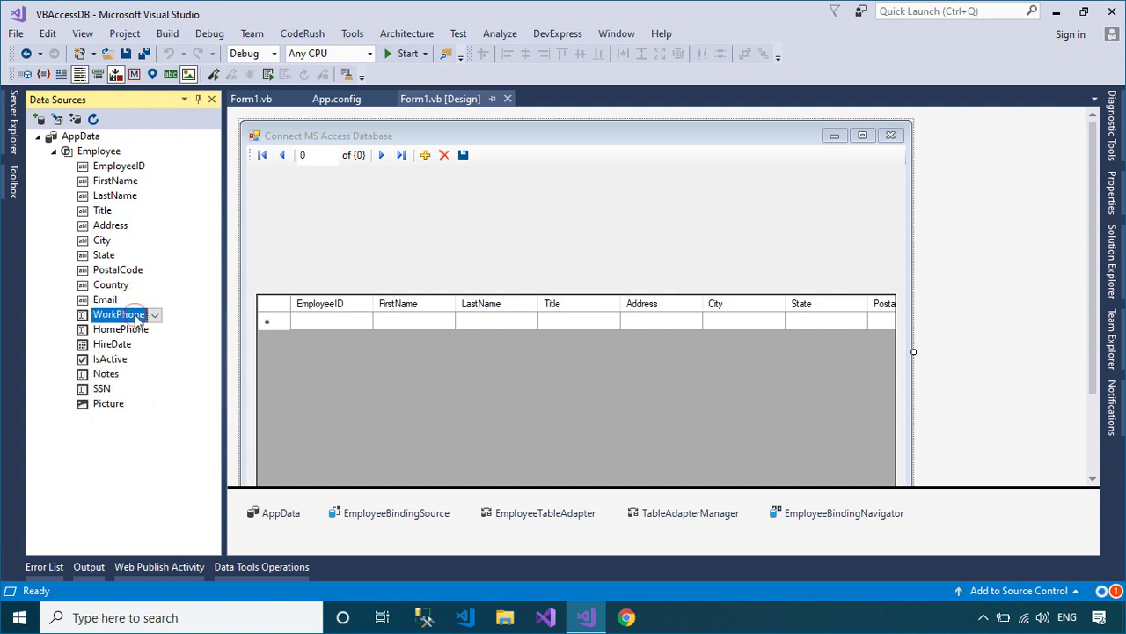
left_click(153, 315)
left_click(137, 388)
left_click(148, 329)
left_click(158, 329)
left_click(147, 402)
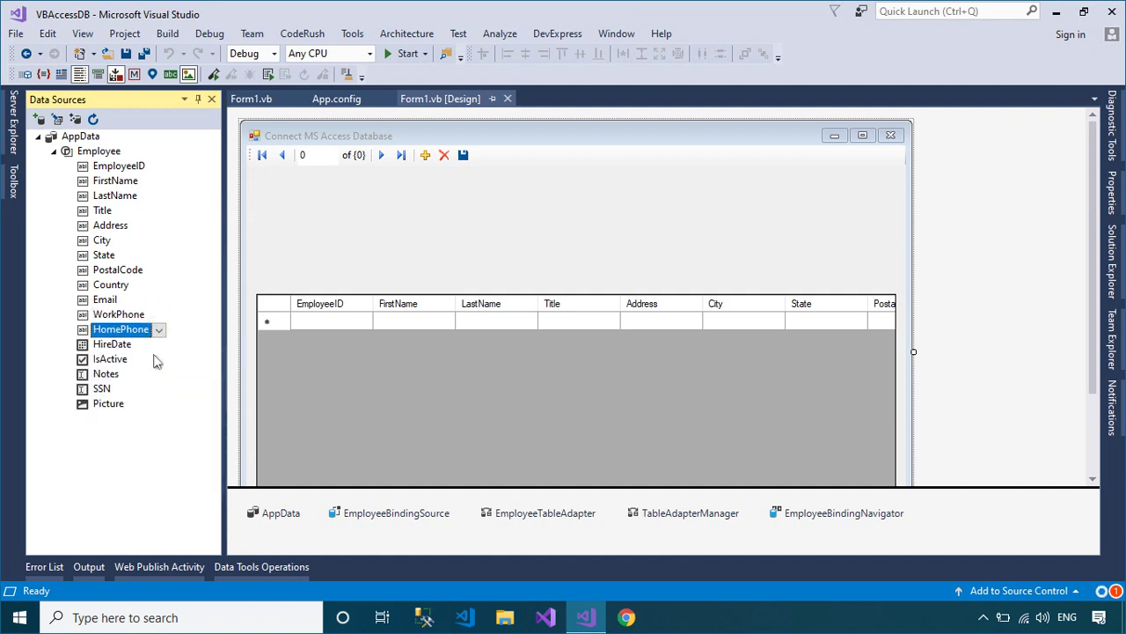
left_click(156, 349)
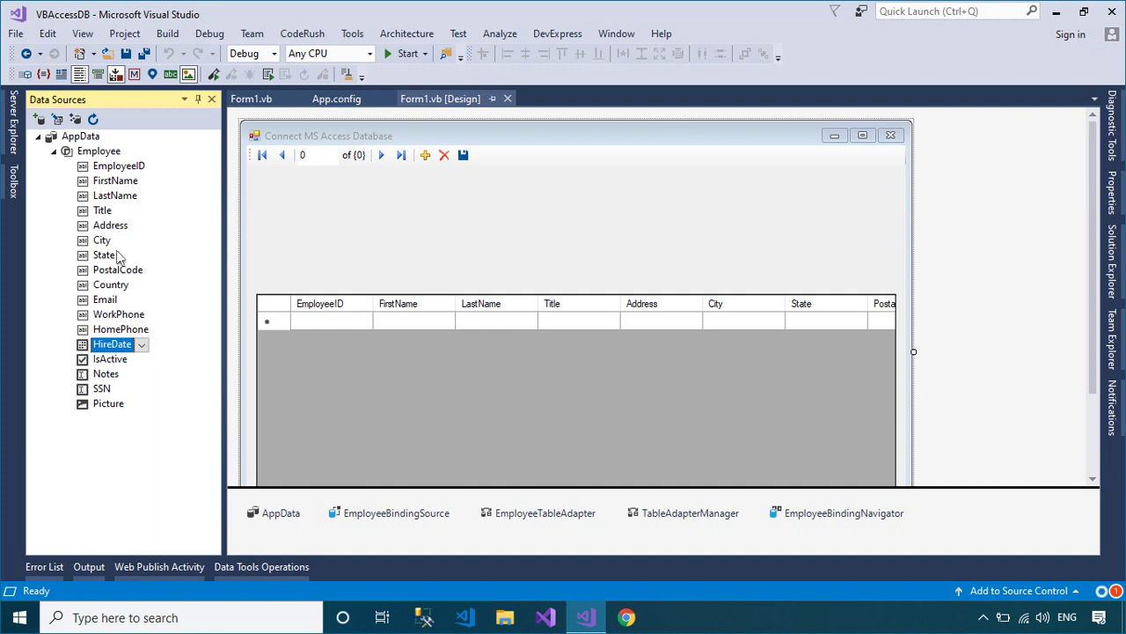
- Place the EmployeeID and FirstName fields on the form above the data grid, with First Name aligned directly below Employee ID
left_click_drag(122, 169, 291, 188)
left_click_drag(390, 193, 365, 191)
left_click_drag(111, 185, 302, 214)
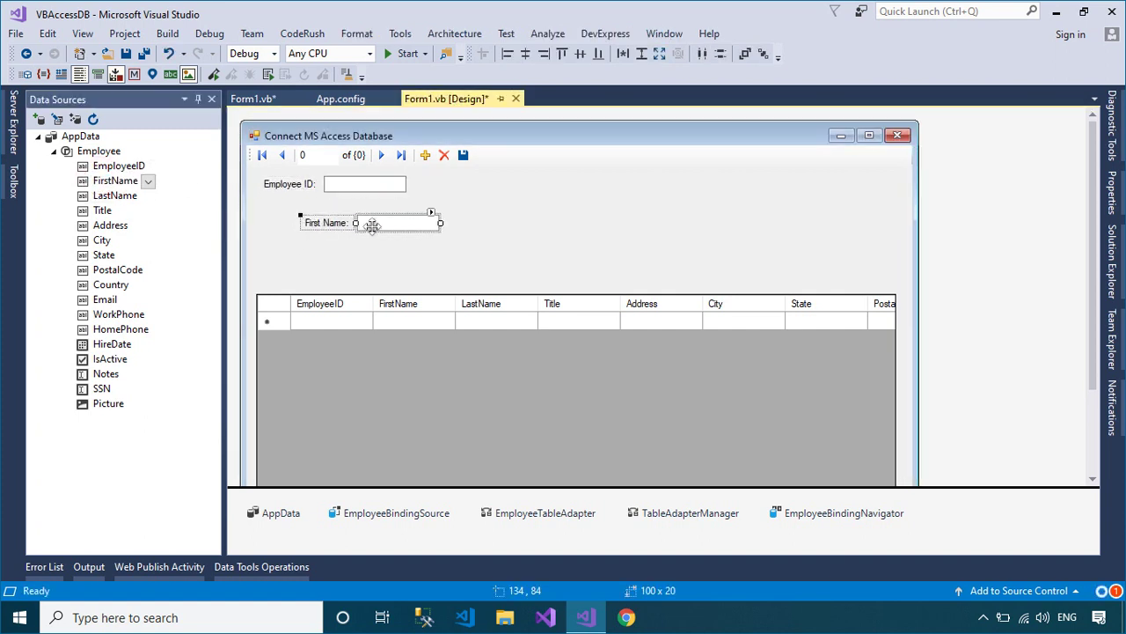
left_click_drag(369, 222, 345, 218)
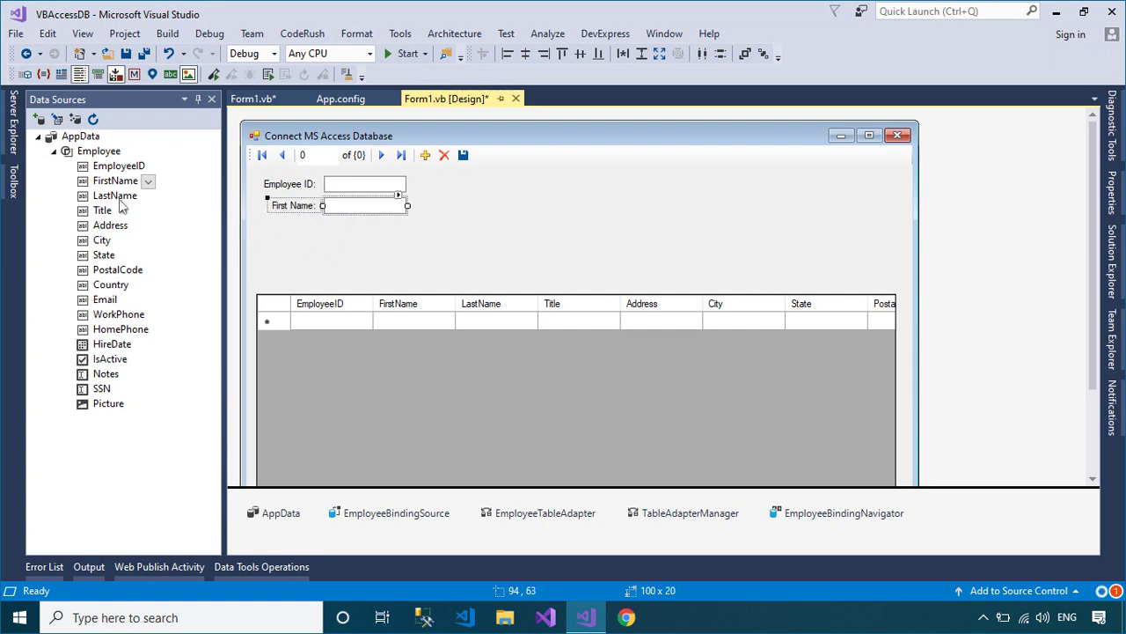
- Place the LastName field to the right of First Name and widen the First Name box to about 158 pixels
left_click(109, 196)
left_click_drag(105, 198, 541, 215)
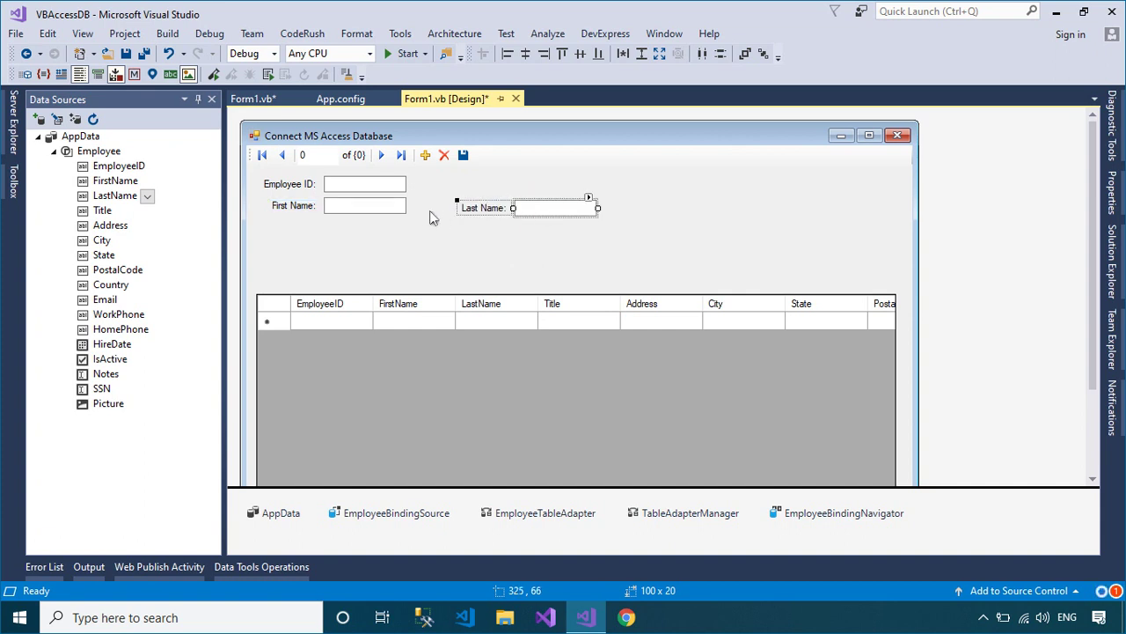
left_click(392, 205)
left_click_drag(406, 206, 454, 214)
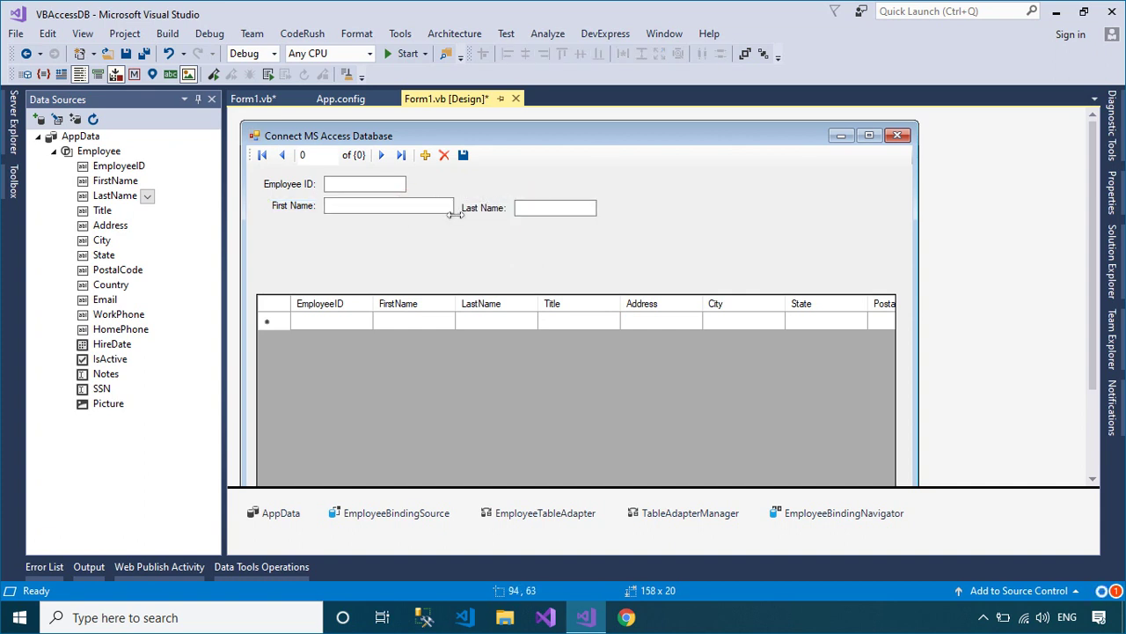
- Align the Last Name field with the First Name row and widen its box to about 163 pixels
left_click(553, 209)
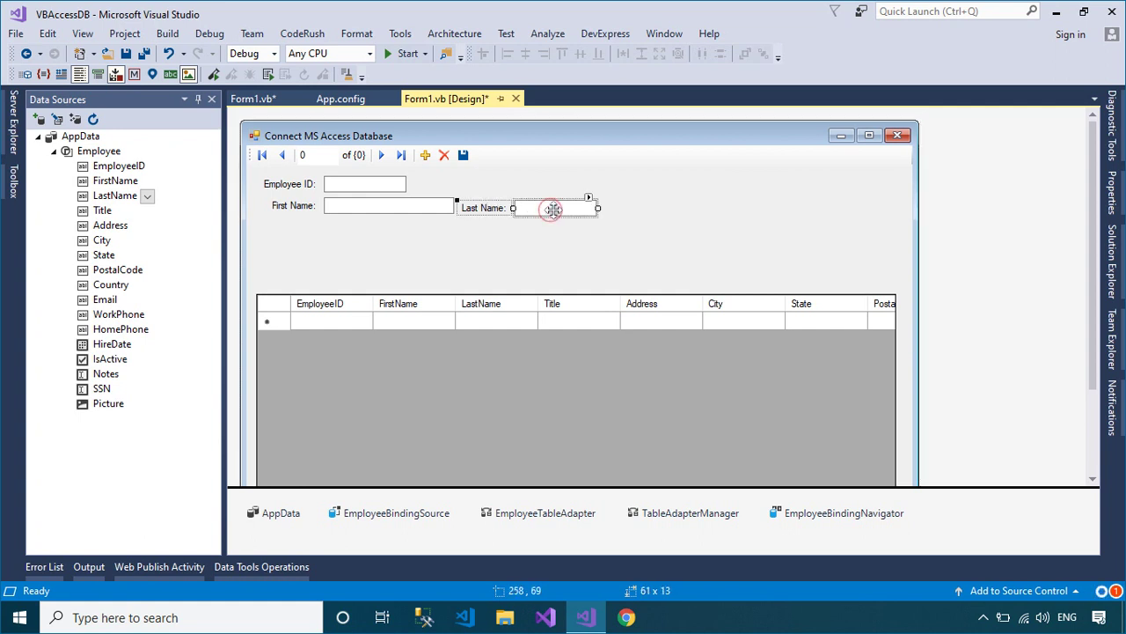
left_click_drag(553, 208, 556, 215)
left_click(562, 235)
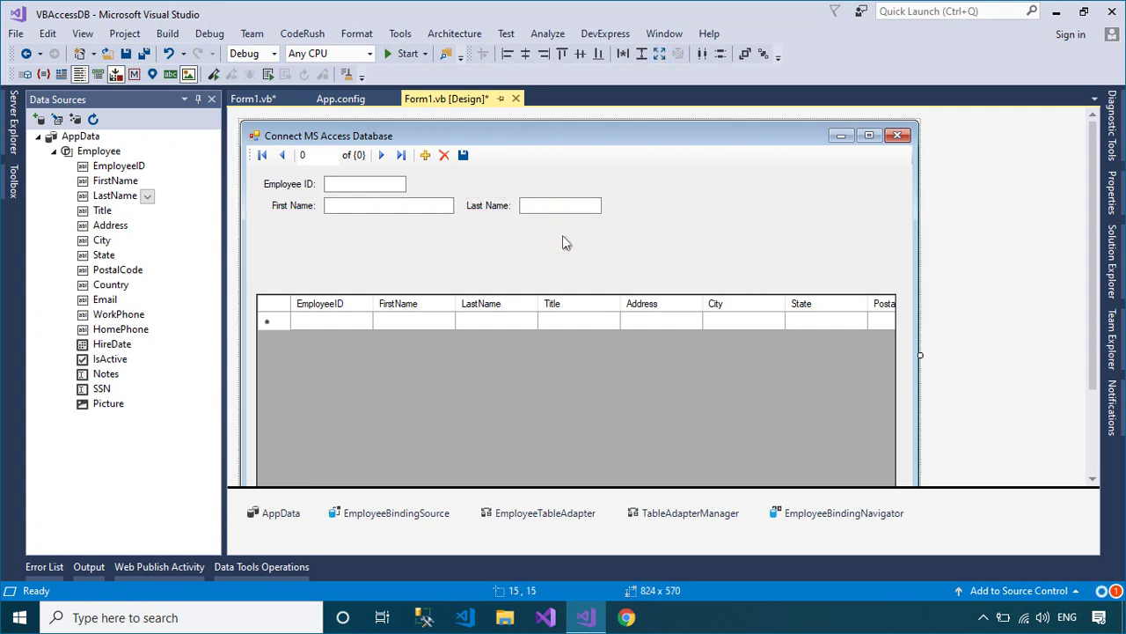
left_click(580, 207)
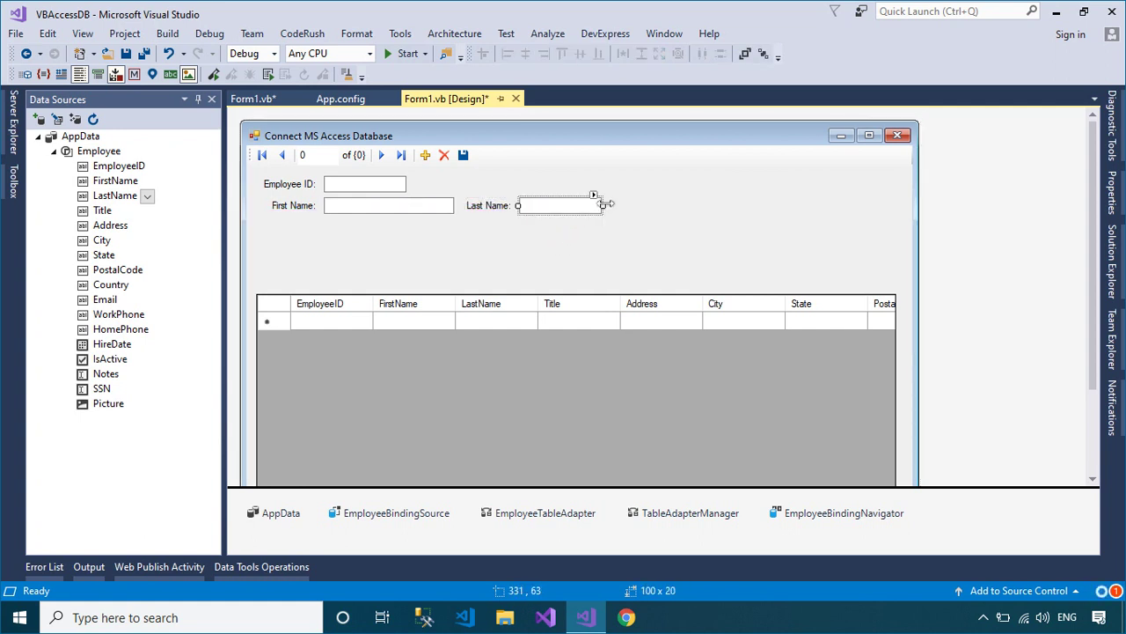
left_click_drag(601, 205, 654, 205)
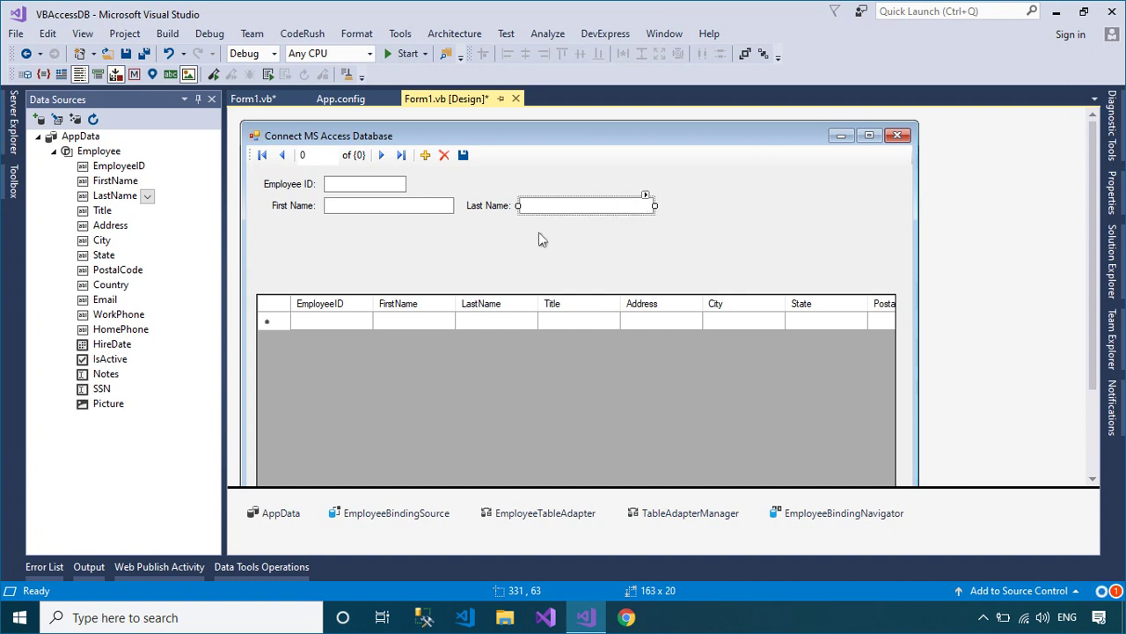
- Place the Title field above Last Name and the Address field below First Name, with the Address box about 694 pixels wide
left_click(97, 212)
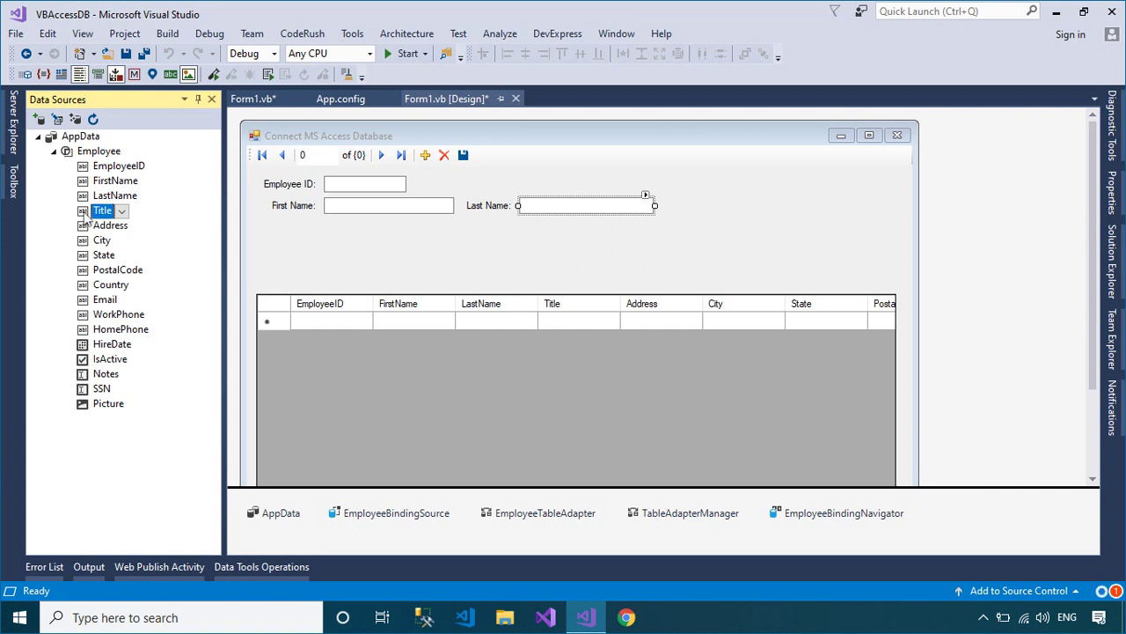
left_click_drag(88, 219, 542, 186)
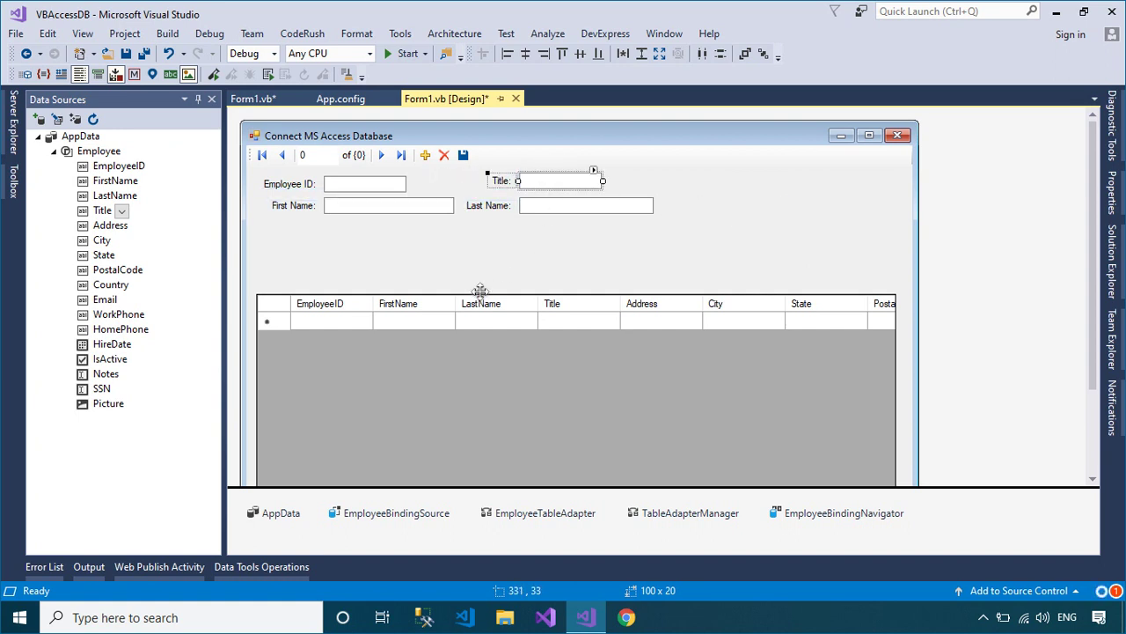
left_click(103, 226)
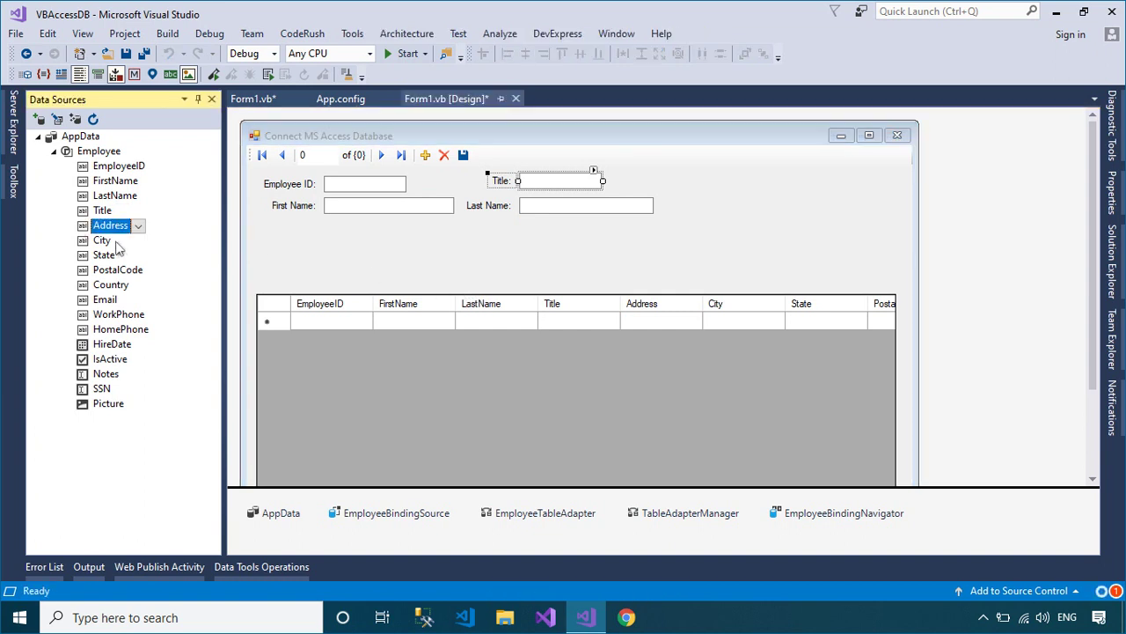
left_click_drag(106, 231, 380, 232)
left_click_drag(447, 240, 896, 227)
- Place the City and State fields in a row below Address and widen the City box to about 158 pixels
left_click(103, 242)
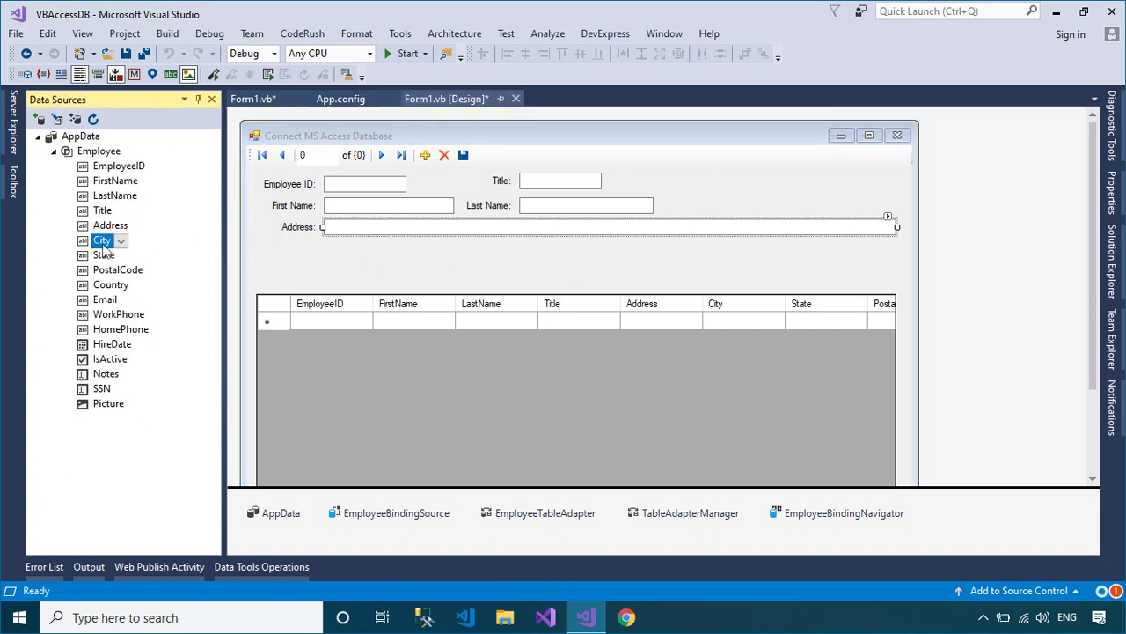
left_click_drag(103, 249, 352, 251)
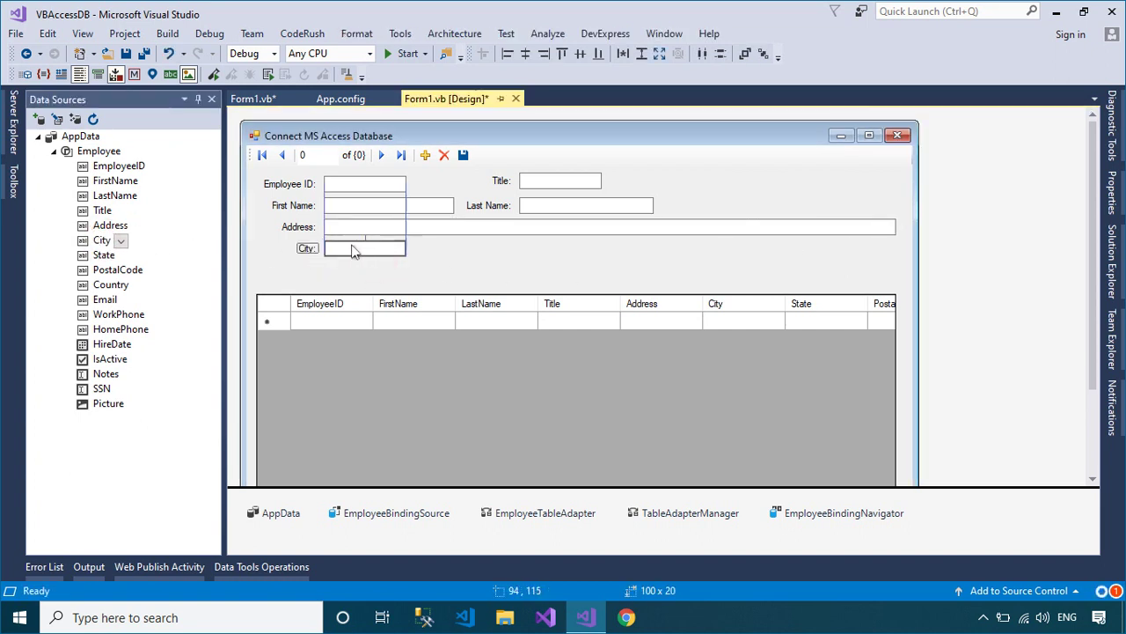
left_click_drag(103, 254, 539, 246)
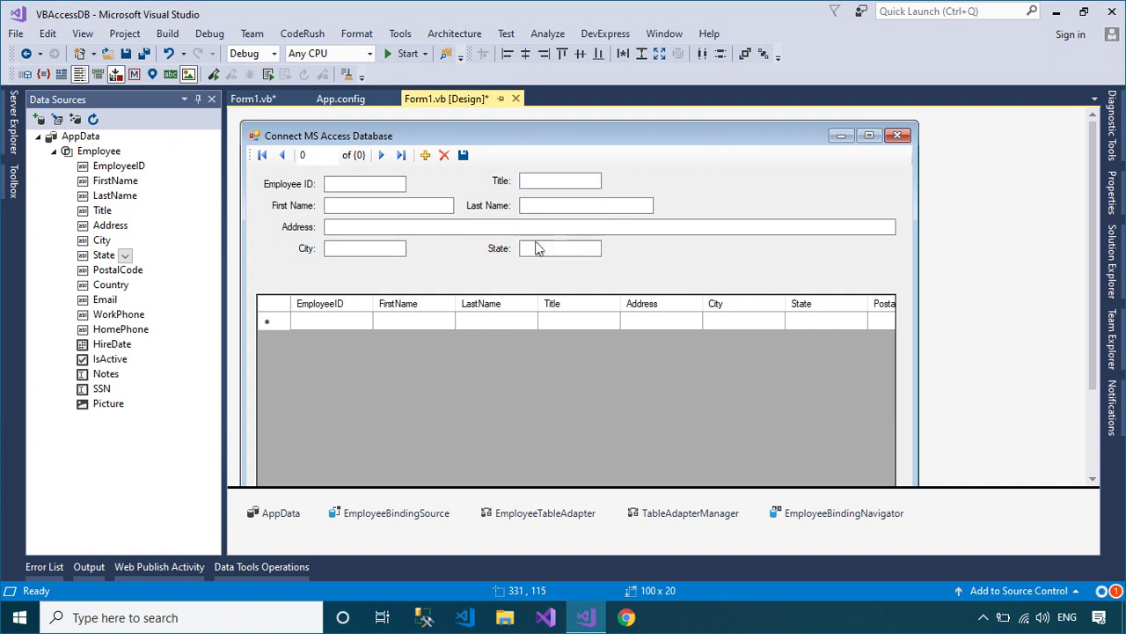
left_click(401, 246)
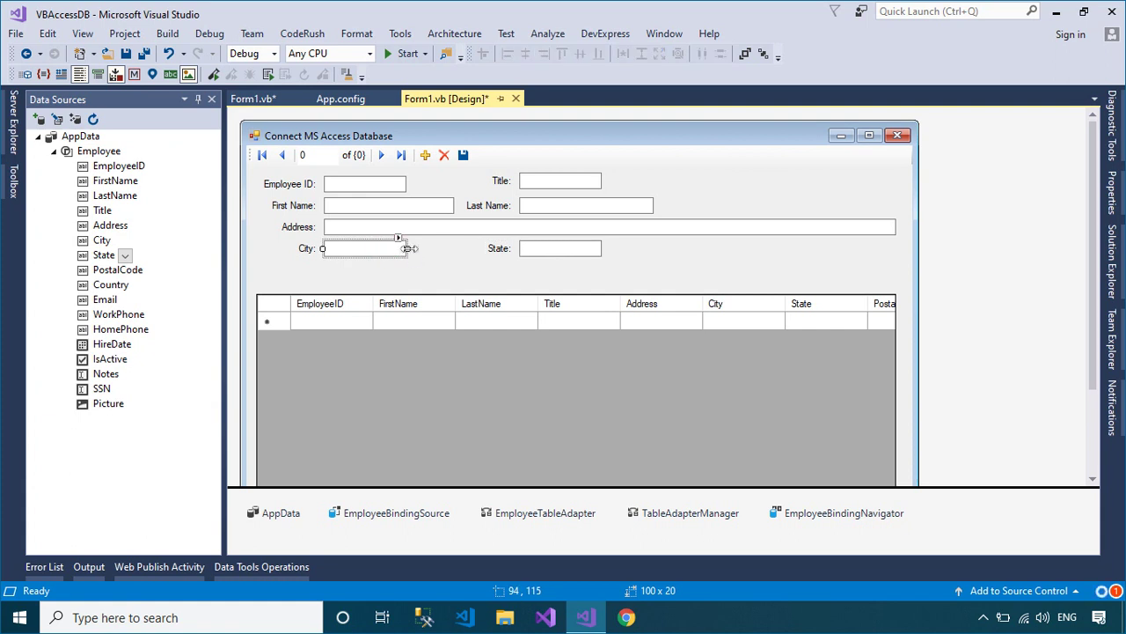
left_click_drag(402, 247, 461, 248)
left_click_drag(459, 248, 460, 252)
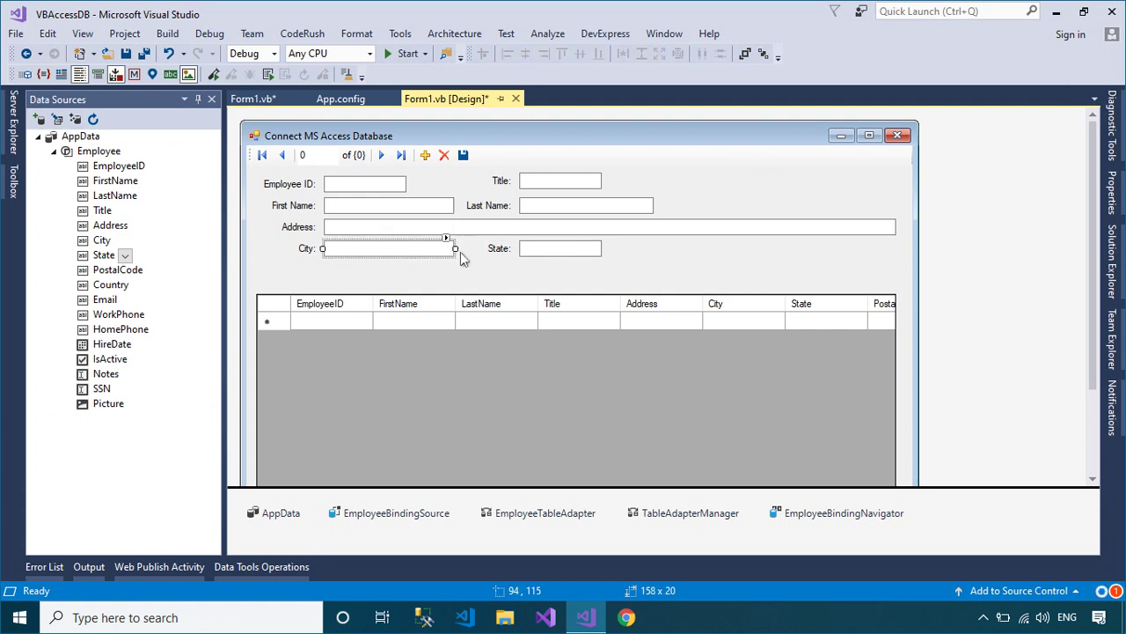
- Place the PostalCode and Country fields to the right of State and narrow the form to about 820 pixels
left_click(110, 271)
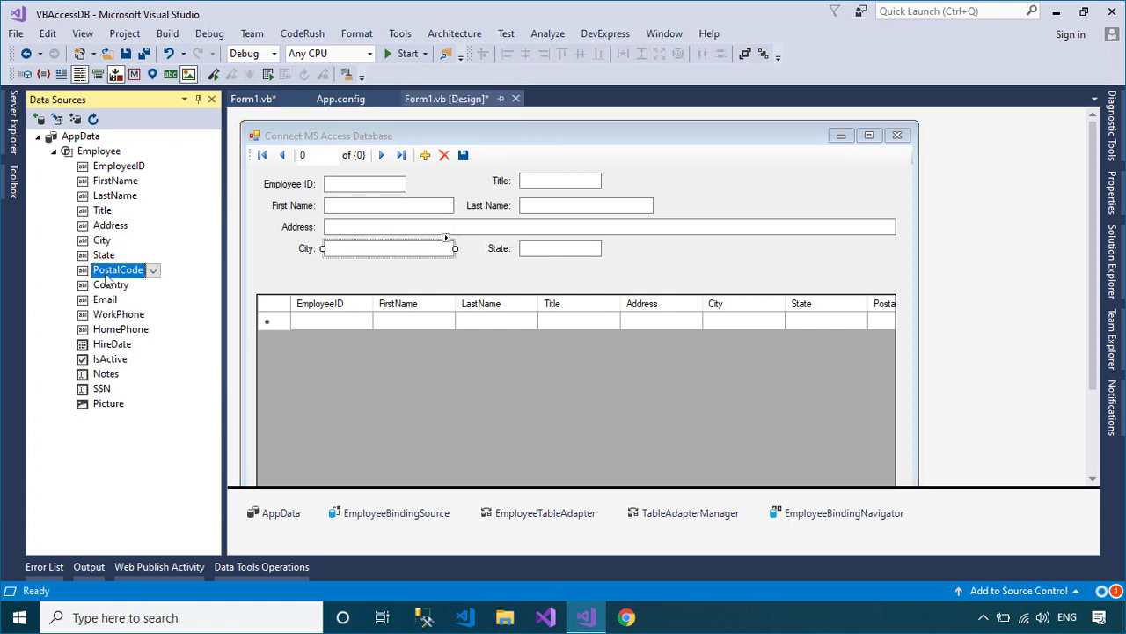
left_click_drag(110, 270, 715, 253)
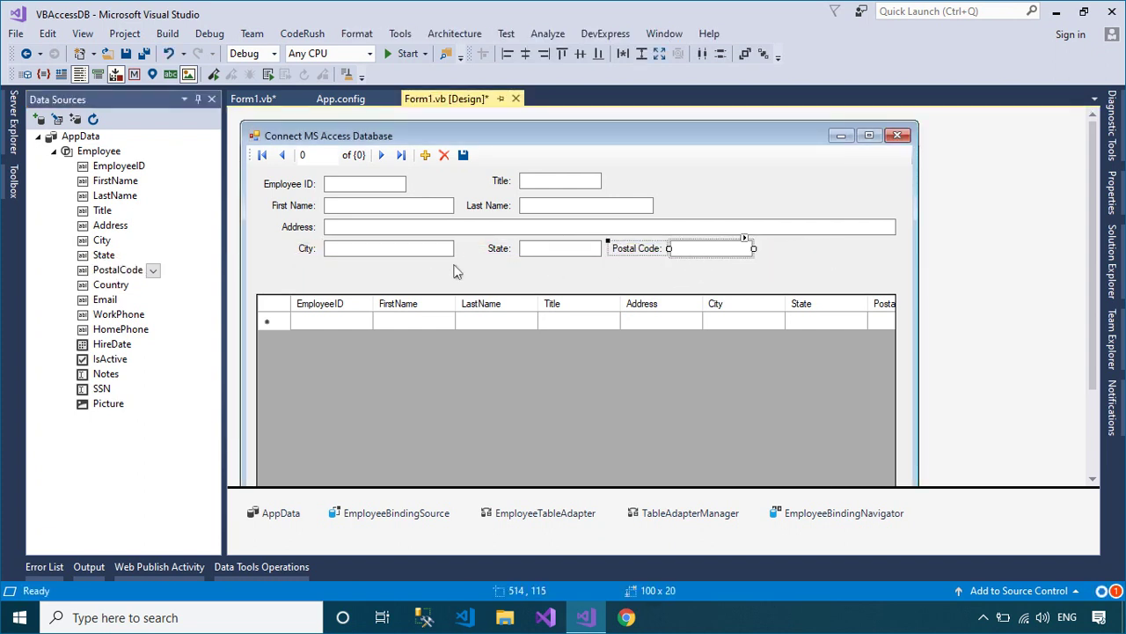
left_click(111, 285)
left_click_drag(111, 286, 855, 243)
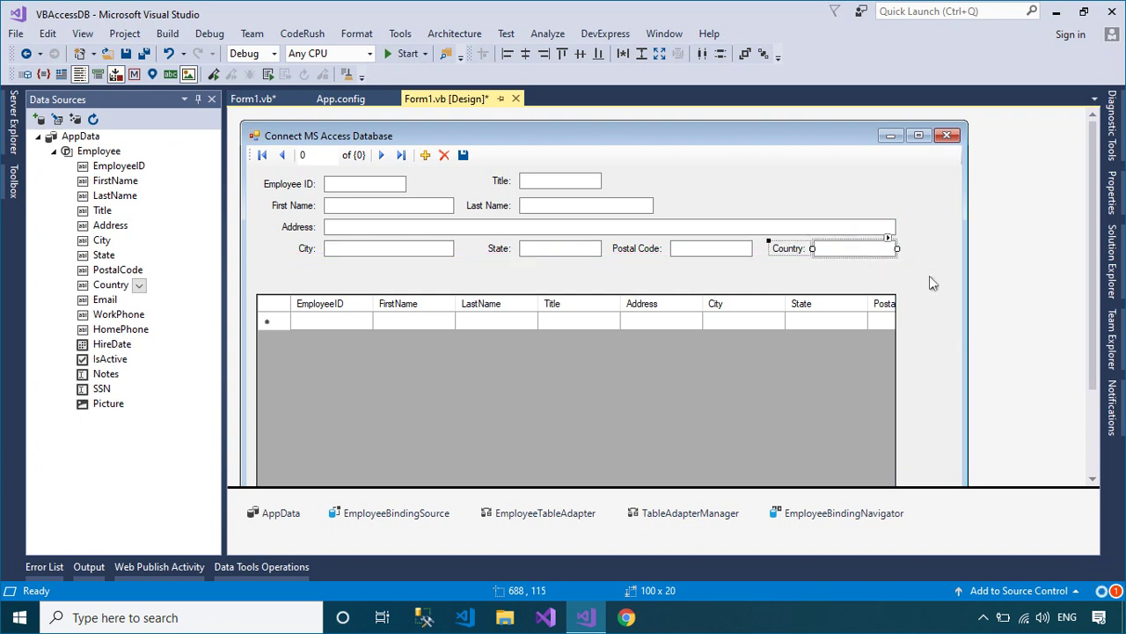
left_click(958, 301)
left_click_drag(969, 352, 917, 350)
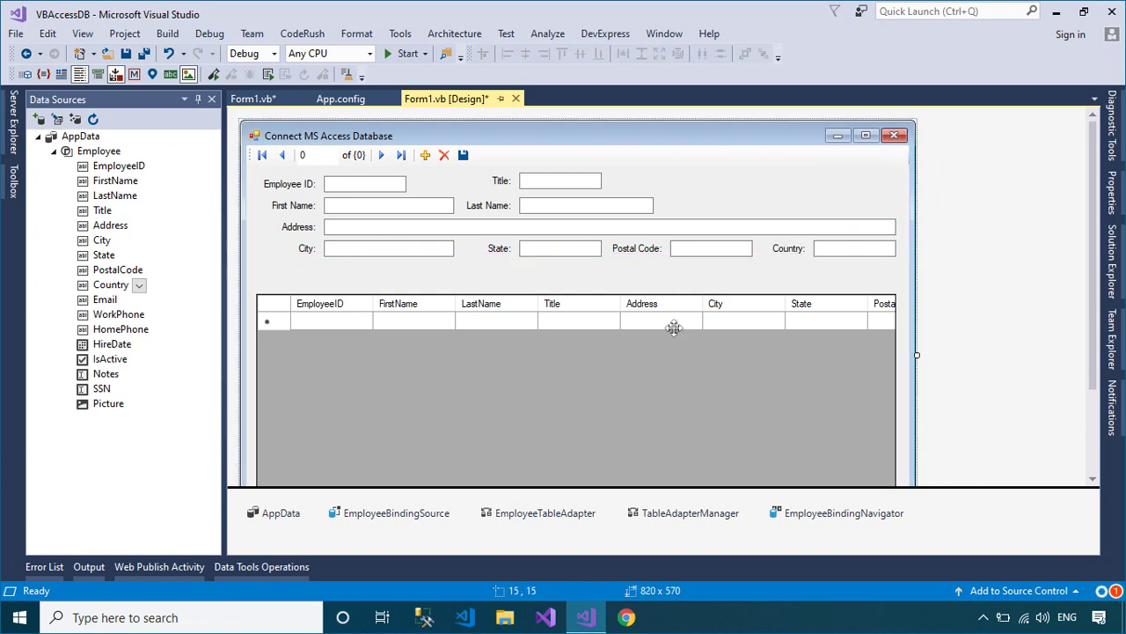
- Place the Email, WorkPhone and HomePhone fields in a row below City, with the Email box about 337 pixels wide
left_click_drag(100, 304, 603, 269)
left_click(393, 269)
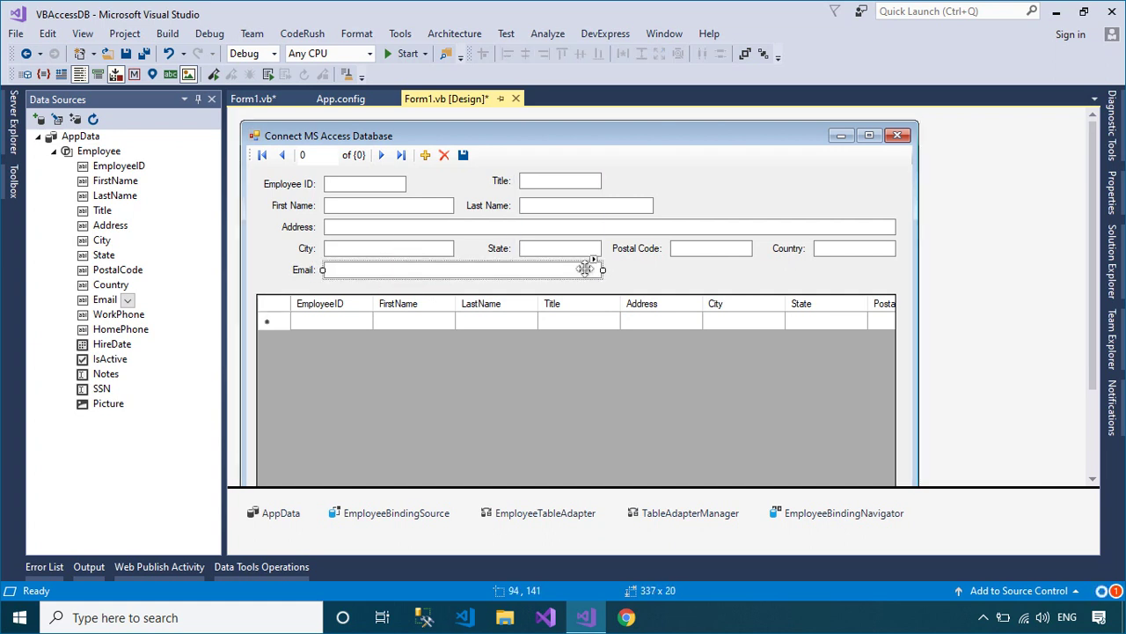
left_click_drag(114, 317, 704, 275)
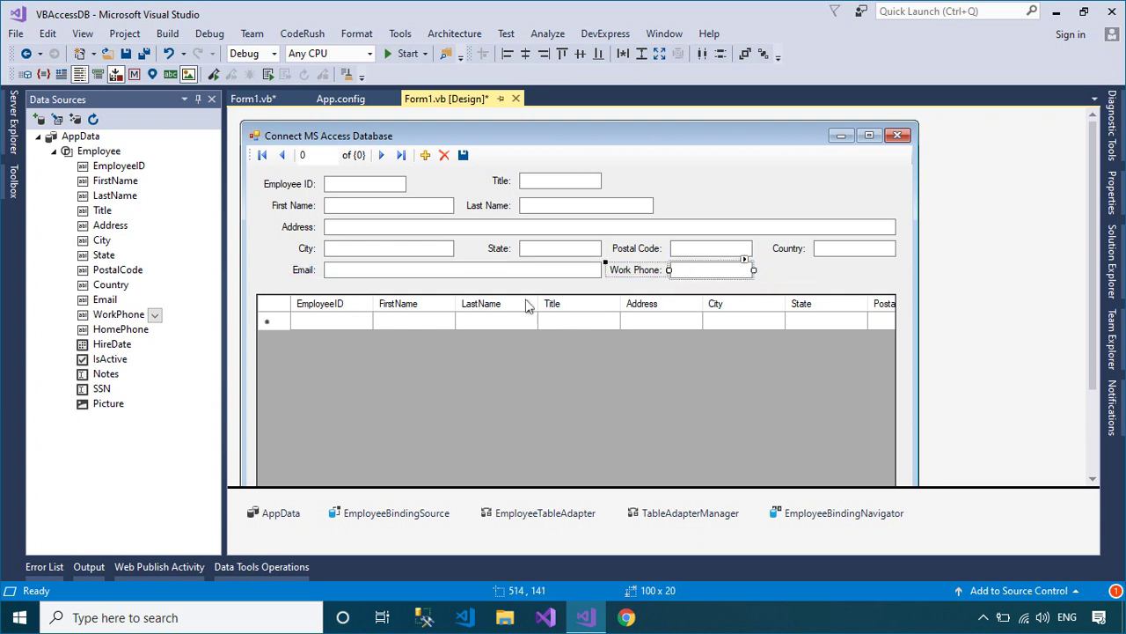
left_click(107, 332)
left_click_drag(104, 334, 818, 276)
left_click_drag(899, 269, 846, 279)
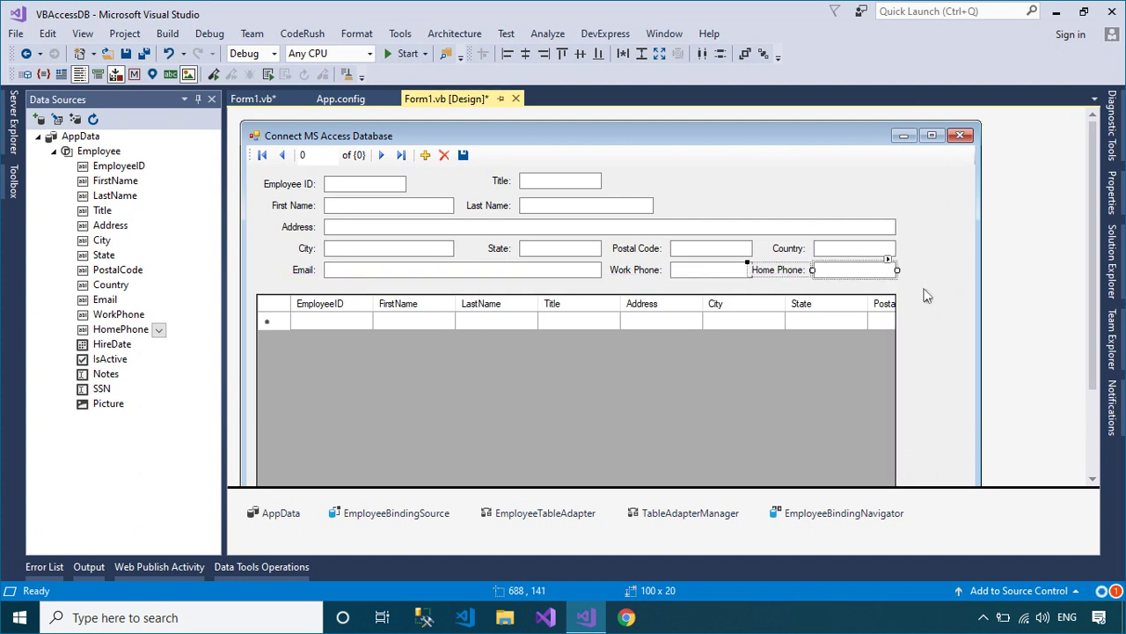
- Move the Country and Home Phone labels and boxes together about 14 pixels to the right
left_click(924, 292)
left_click_drag(915, 285, 774, 244)
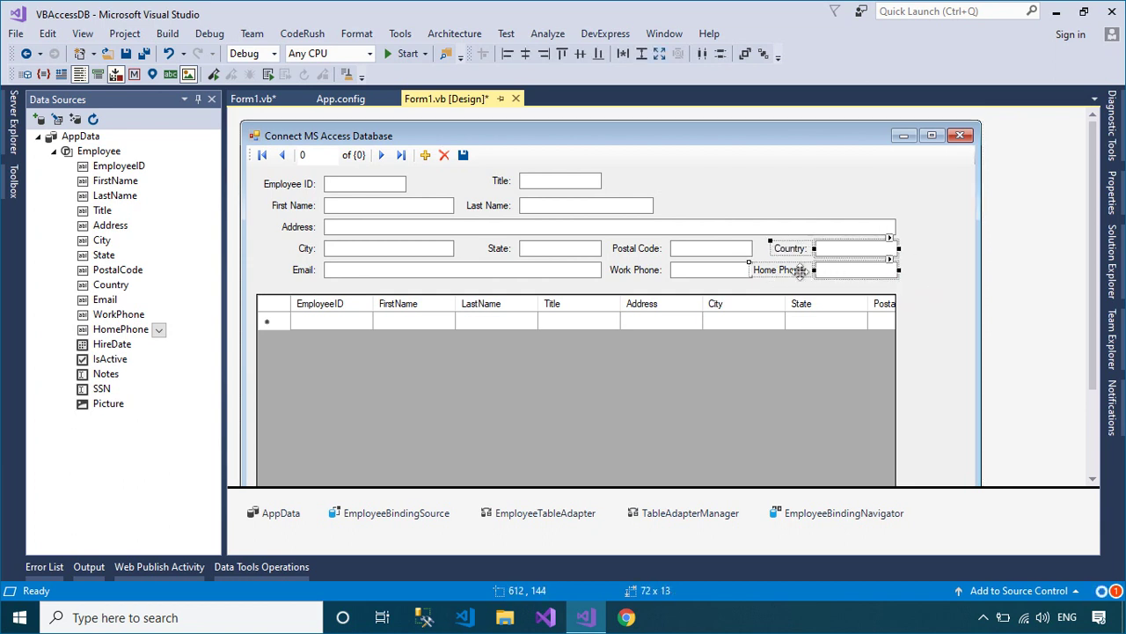
key("Right")
key("Right")
key("Right")
key("Right")
key("Right")
key("Right")
key("Right")
key("Right")
key("Right")
key("Right")
key("Right")
key("Right")
key("Right")
key("Right")
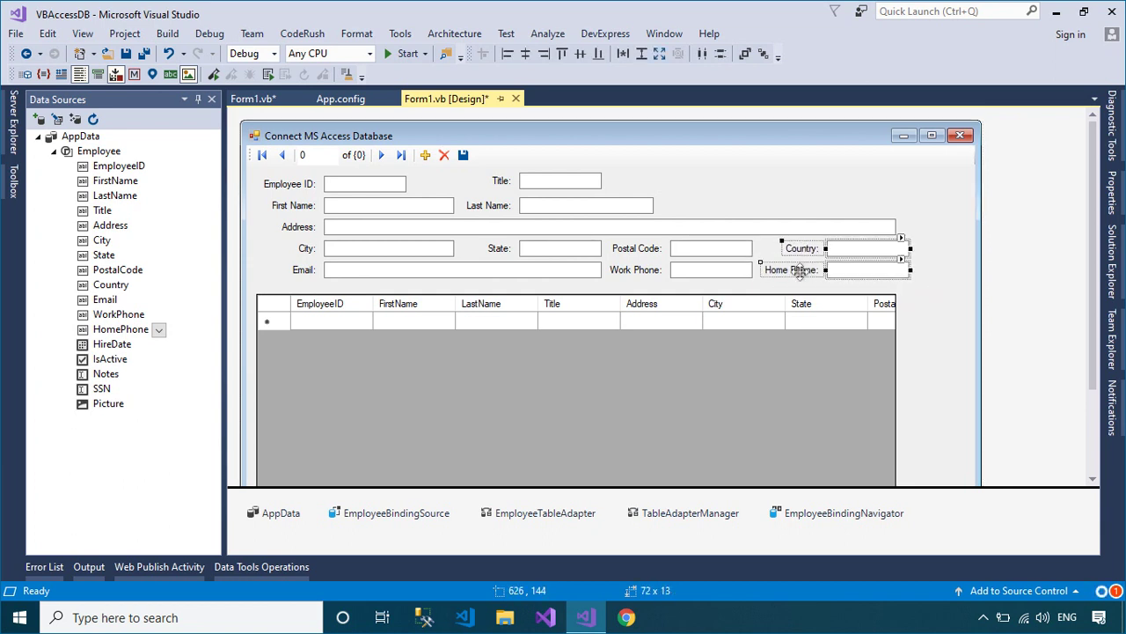
- Widen the Address box to about 711 pixels and extend the data grid to the same right edge
left_click(864, 225)
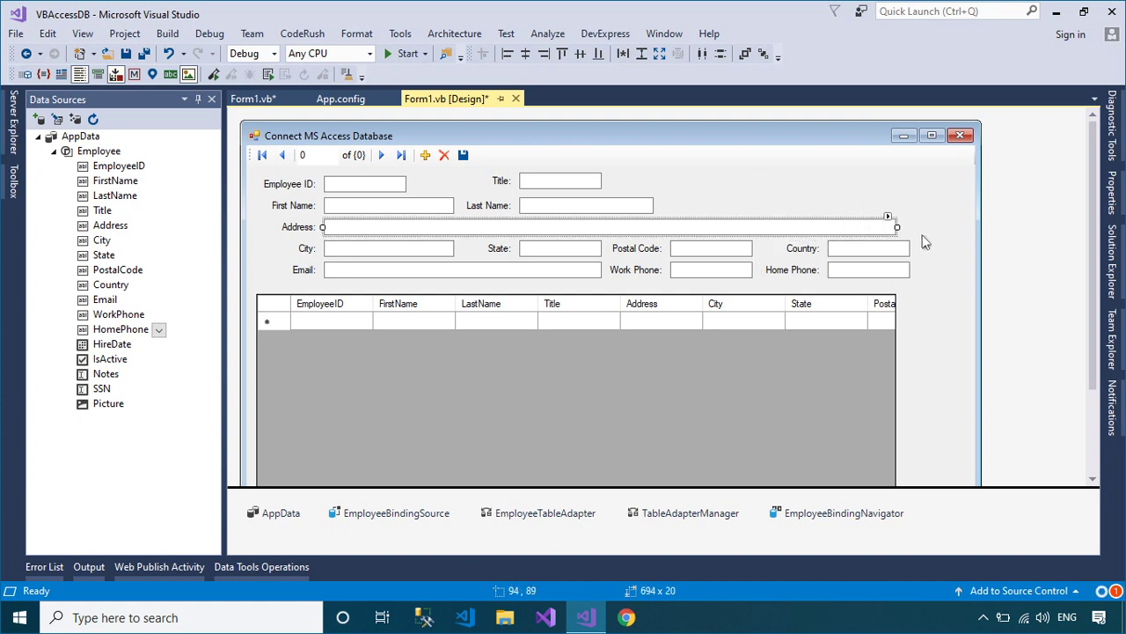
mouse_move(900, 225)
left_mouse_down()
mouse_move(841, 226)
mouse_move(913, 226)
left_mouse_up()
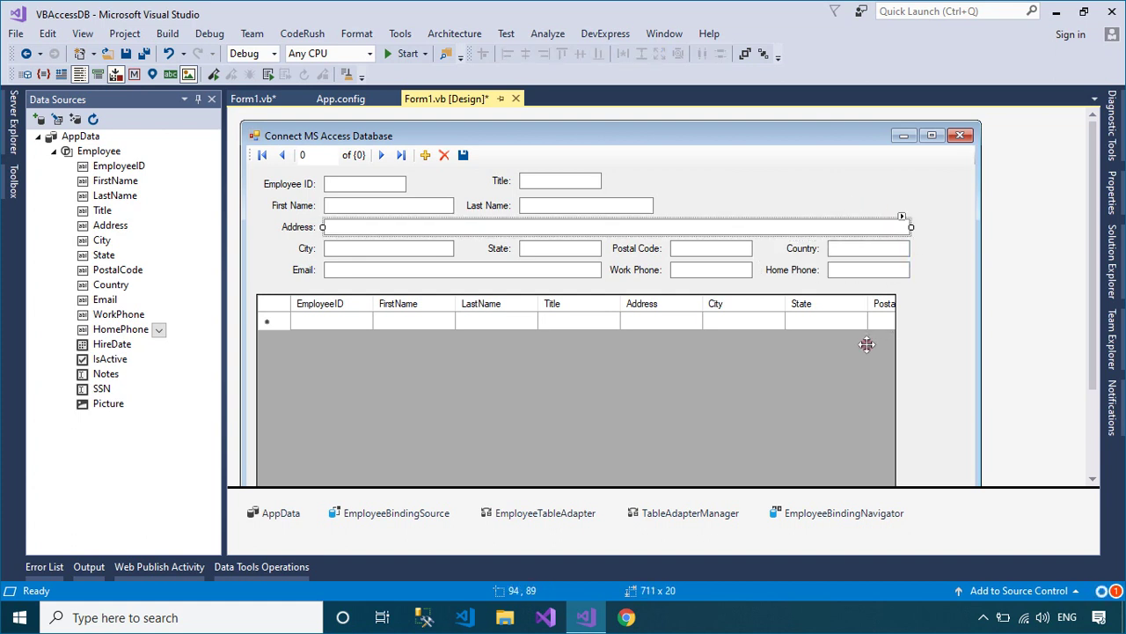
left_click(867, 343)
mouse_move(898, 431)
left_mouse_down()
mouse_move(935, 431)
mouse_move(910, 437)
left_mouse_up()
- Shorten the data grid to about 219 pixels high and resize the form to about 838 x 478 pixels
left_click_drag(983, 355, 931, 359)
scroll(1087, 461, "down", 3)
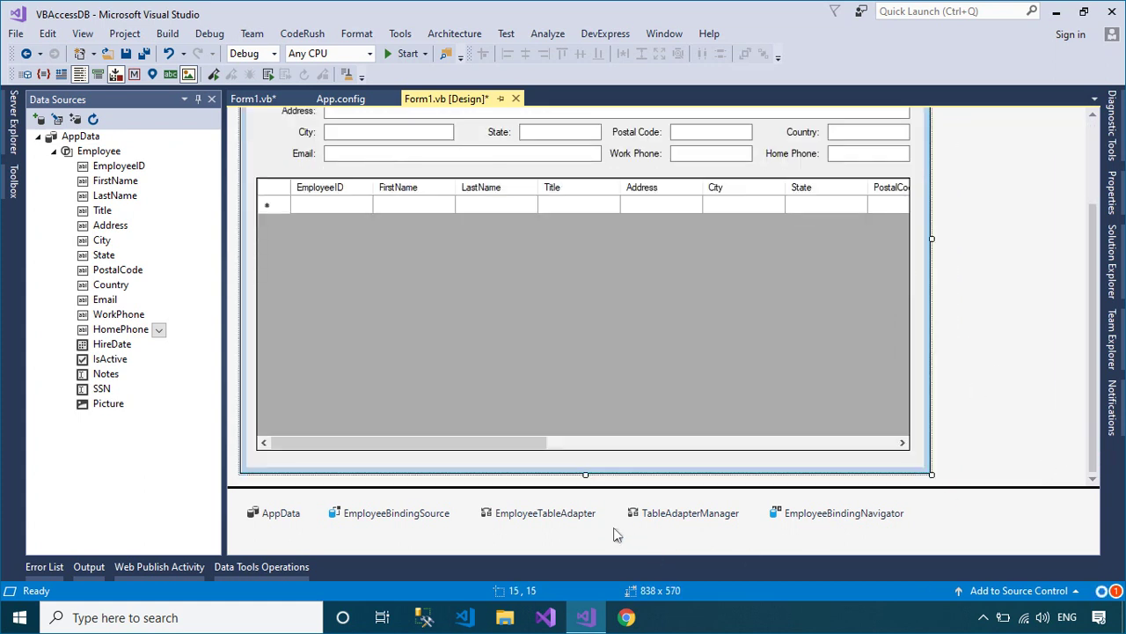
left_click(575, 372)
left_click_drag(585, 452, 583, 359)
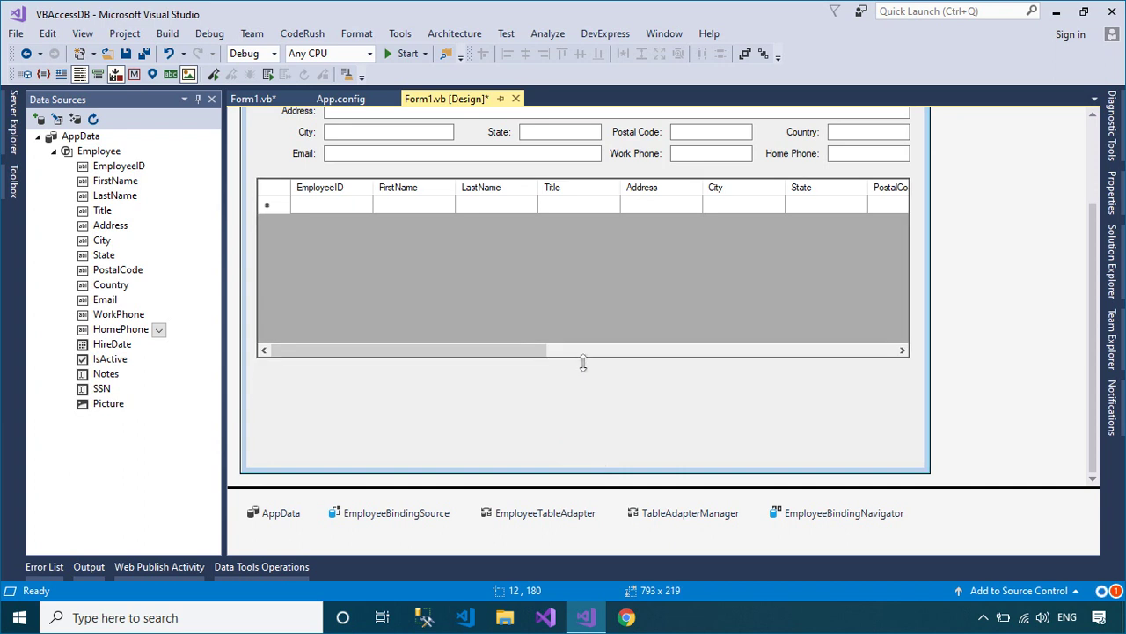
left_click(590, 440)
mouse_move(586, 475)
left_mouse_down()
mouse_move(593, 428)
mouse_move(589, 498)
left_mouse_up()
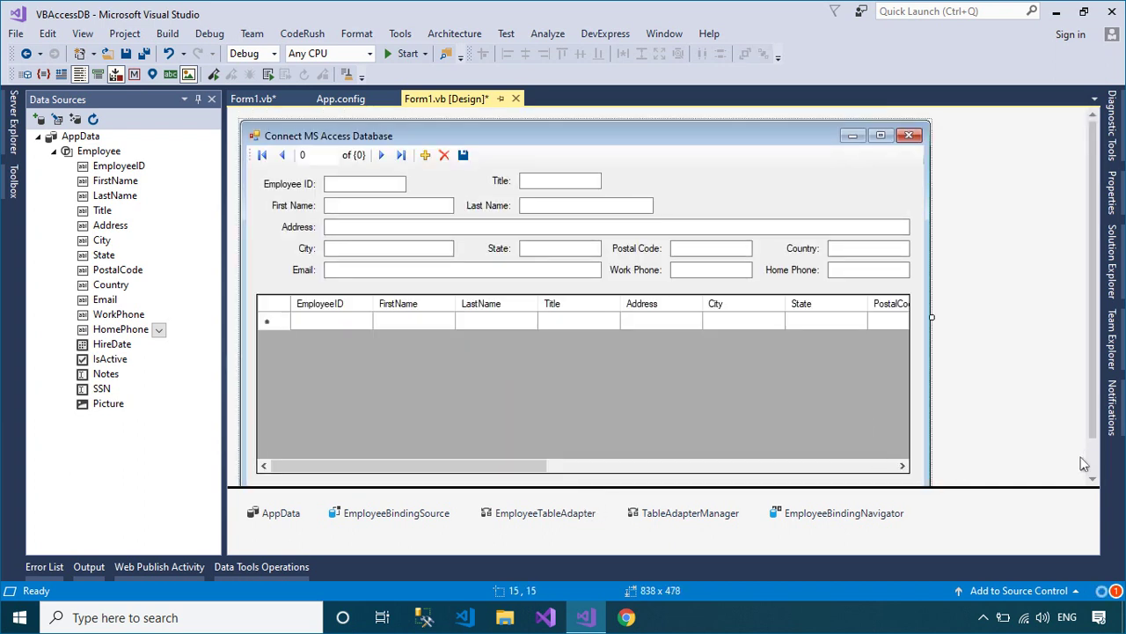
- Extend the data grid's bottom edge so it is about 247 pixels high
scroll(1091, 458, "down", 1)
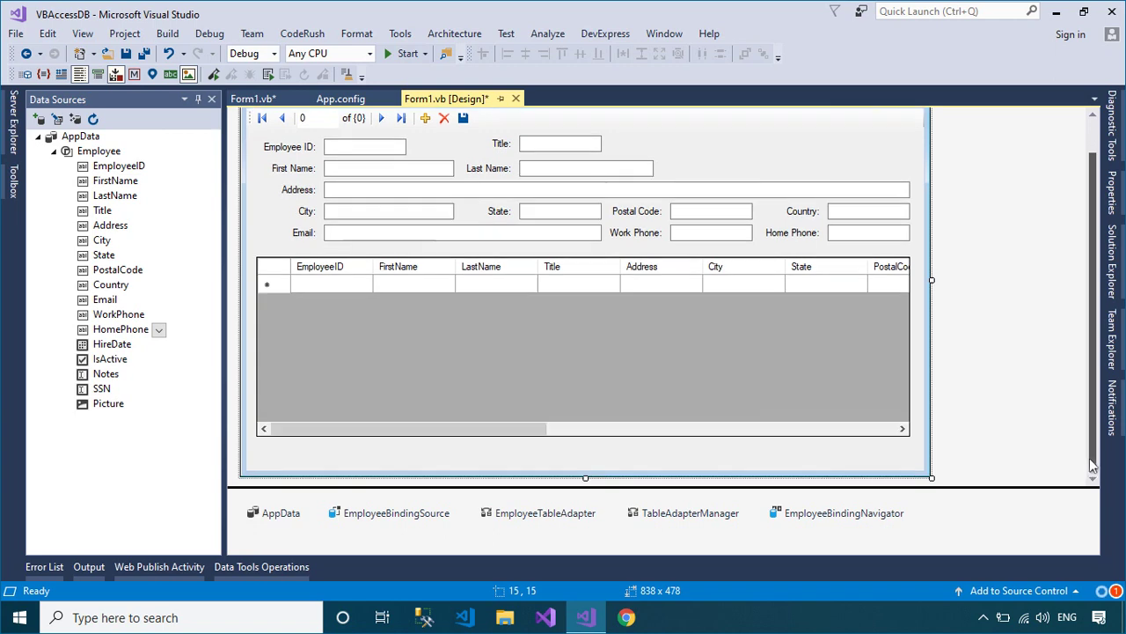
left_click(565, 389)
left_click_drag(584, 436, 582, 460)
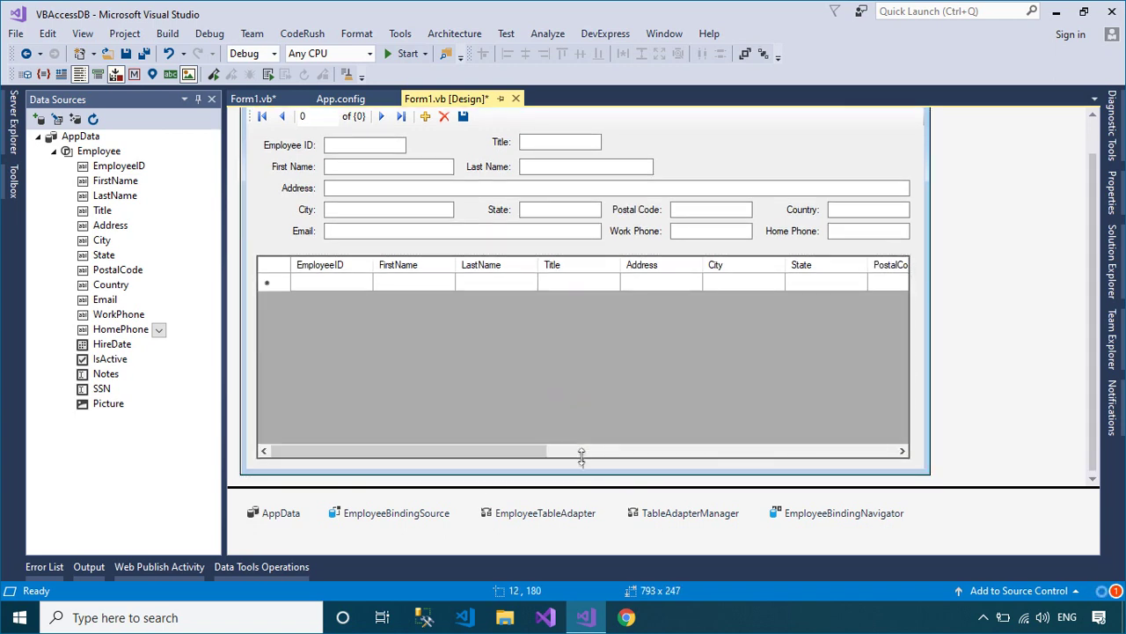
left_click_drag(1091, 355, 1091, 327)
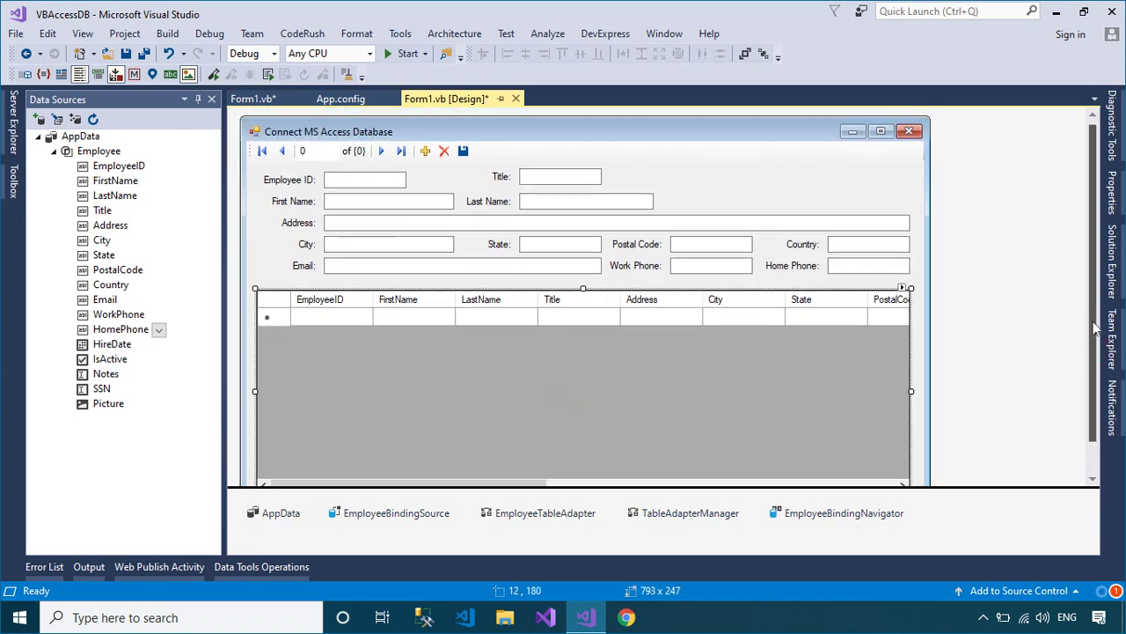
- Set the Data Sources window to auto-hide and save all project files
left_click(197, 99)
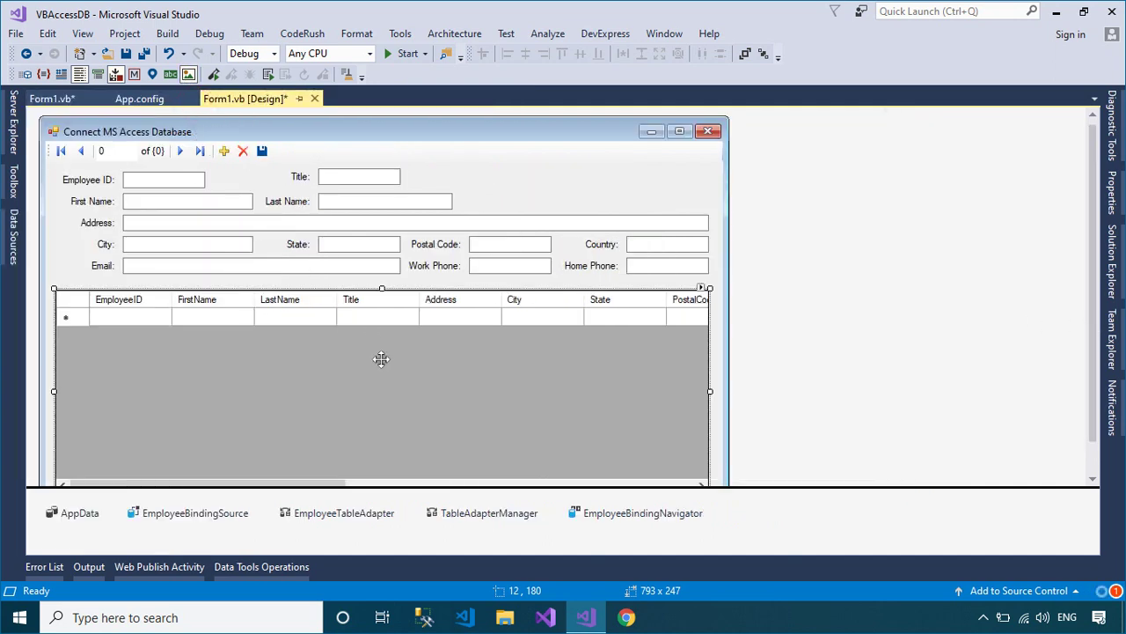
left_click(144, 54)
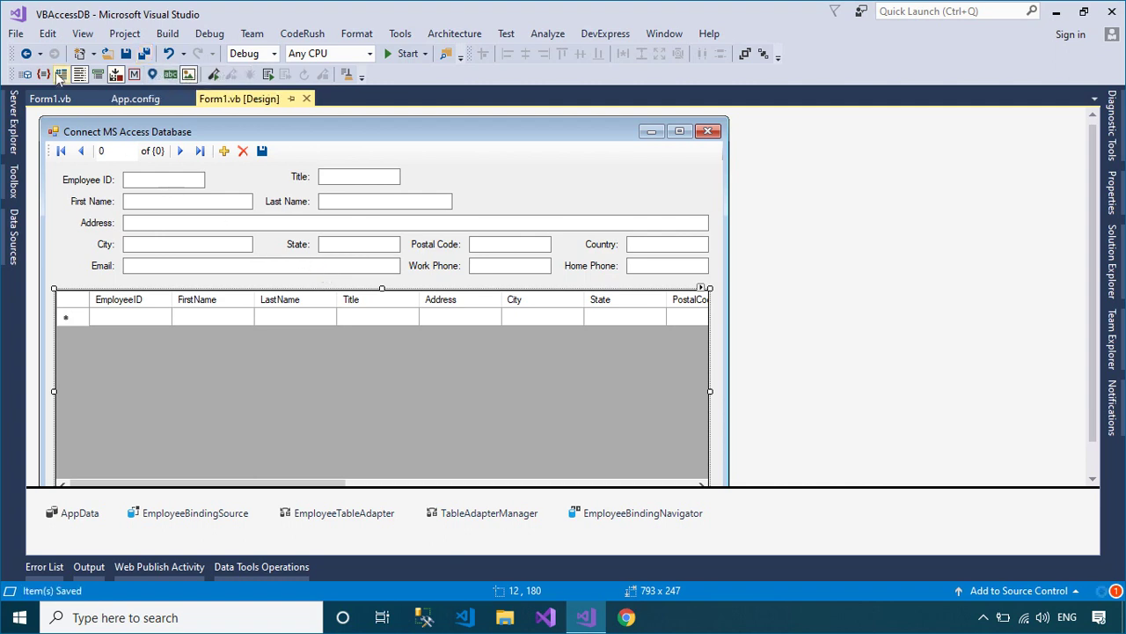
- Open Form1's code and test-run the application, selecting the second and third employee records in the grid before closing it
left_click(49, 99)
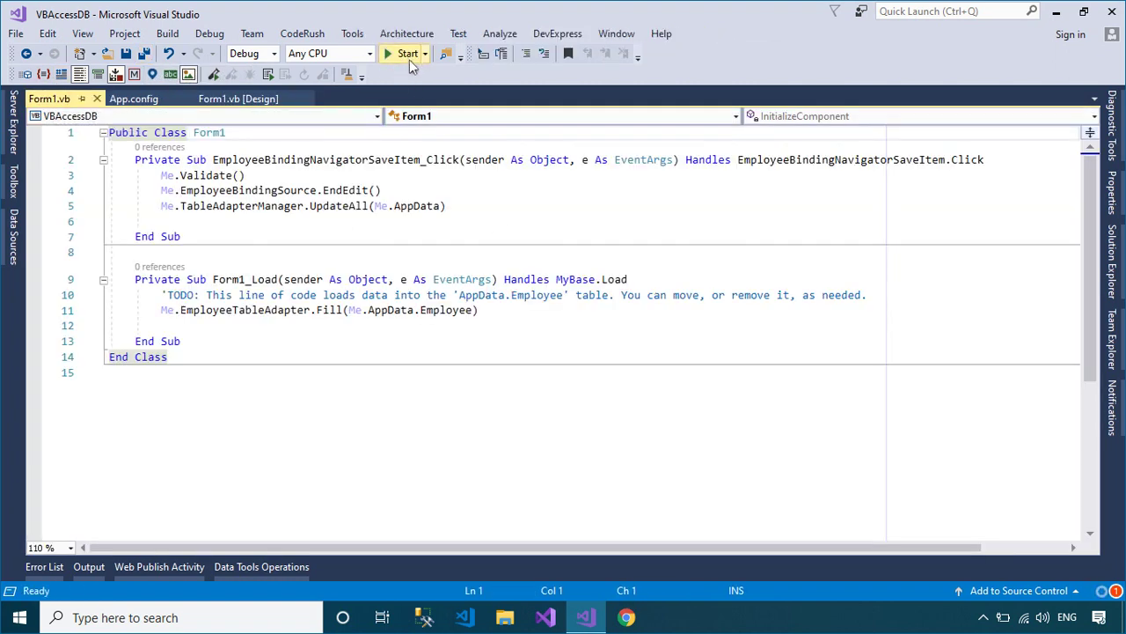
left_click(409, 60)
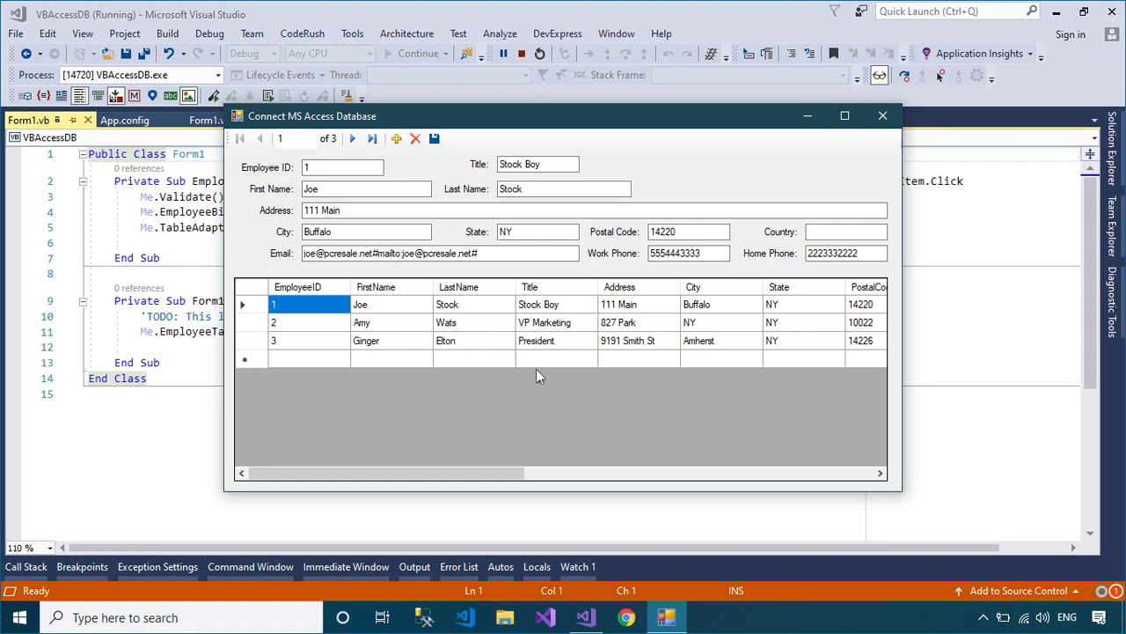
left_click(253, 322)
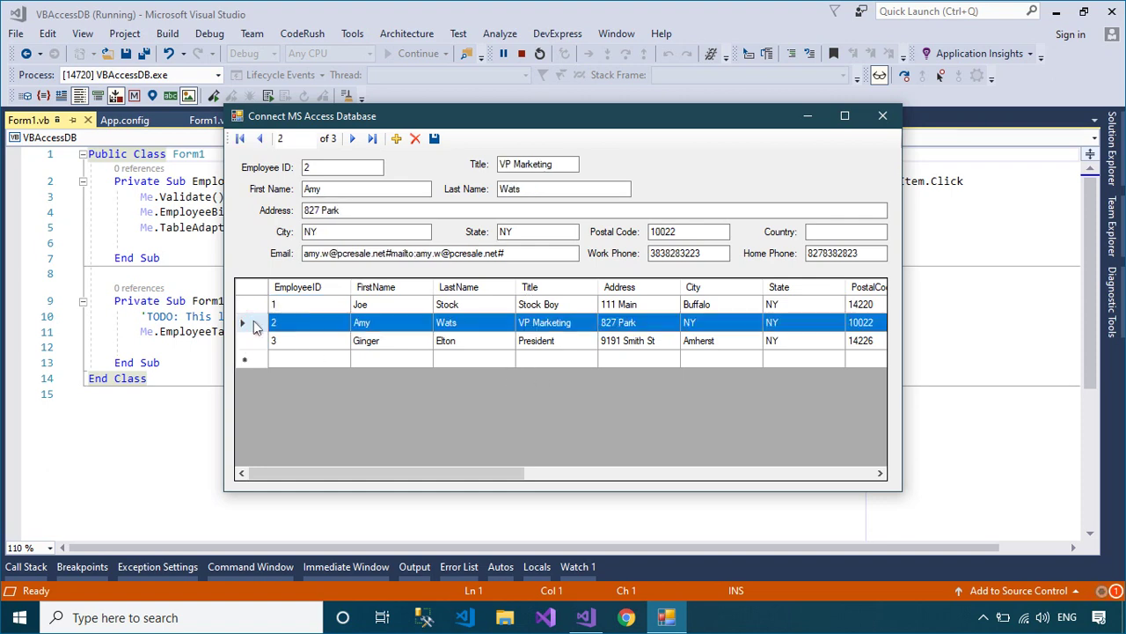
left_click(259, 343)
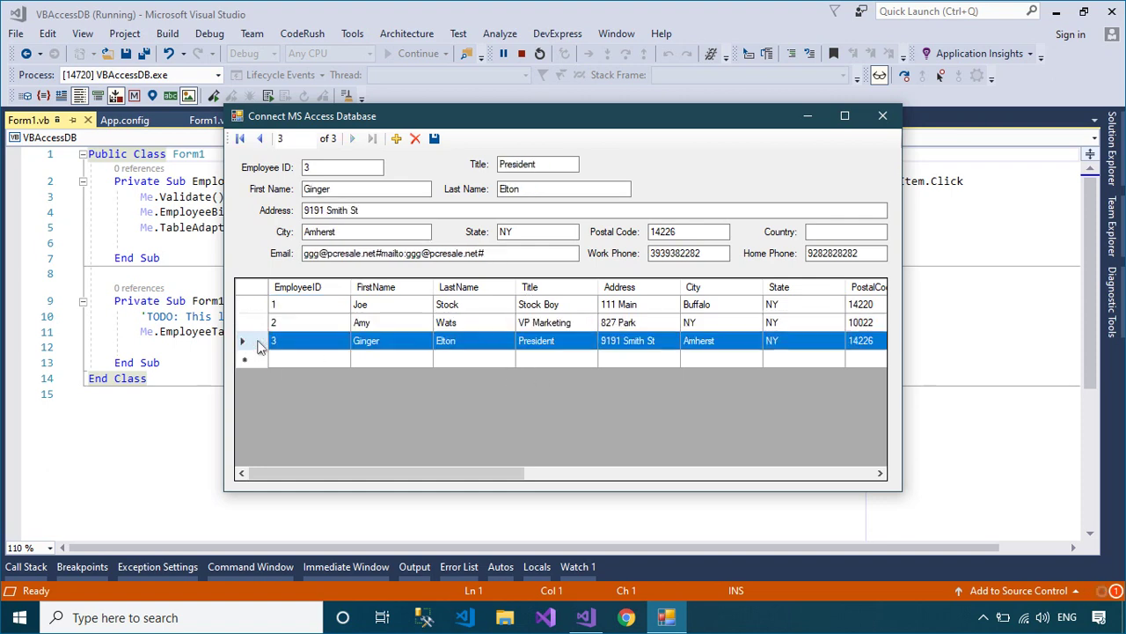
left_click(885, 117)
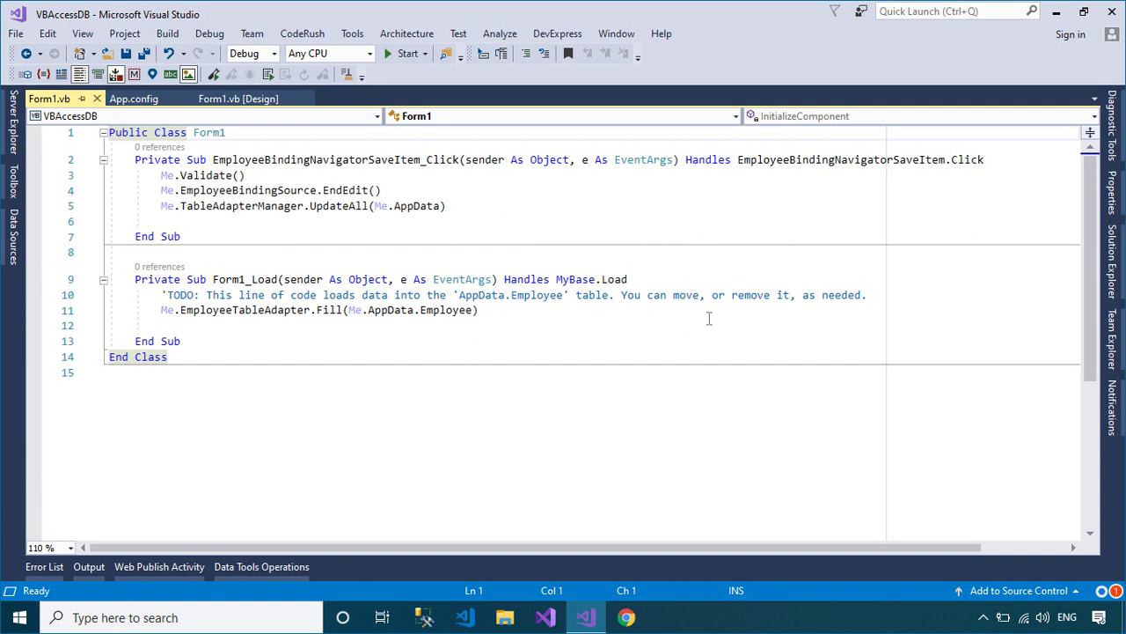
- Add a Visual Studio Installer Setup Project named Setup to the VBAccessDB solution
left_click(1113, 280)
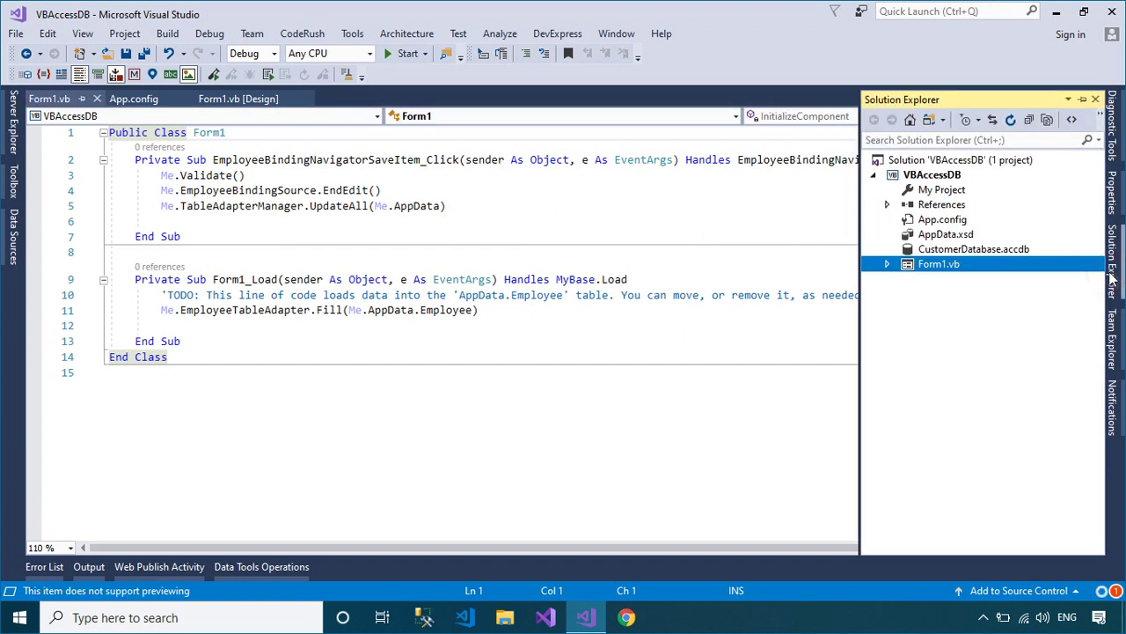
right_click(976, 162)
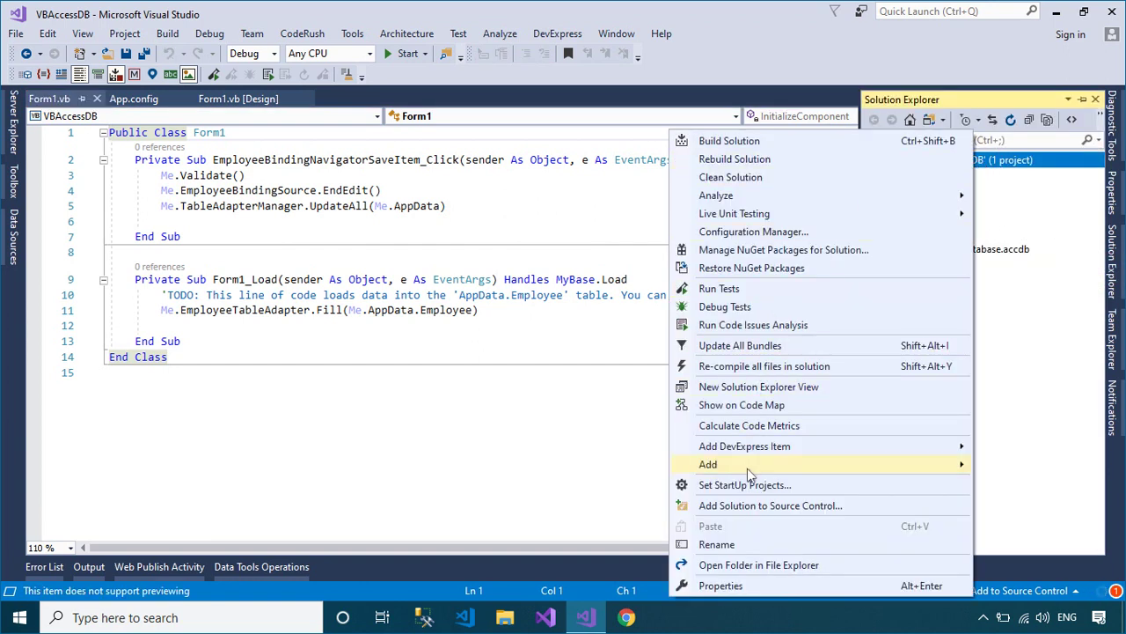
left_click(588, 473)
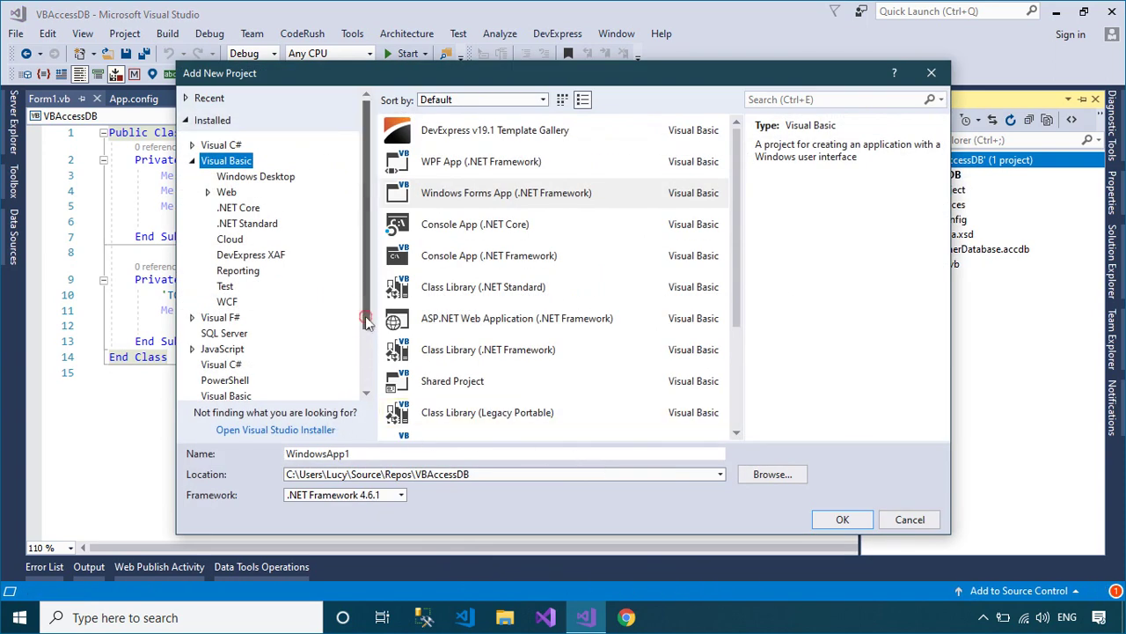
left_click_drag(367, 317, 370, 387)
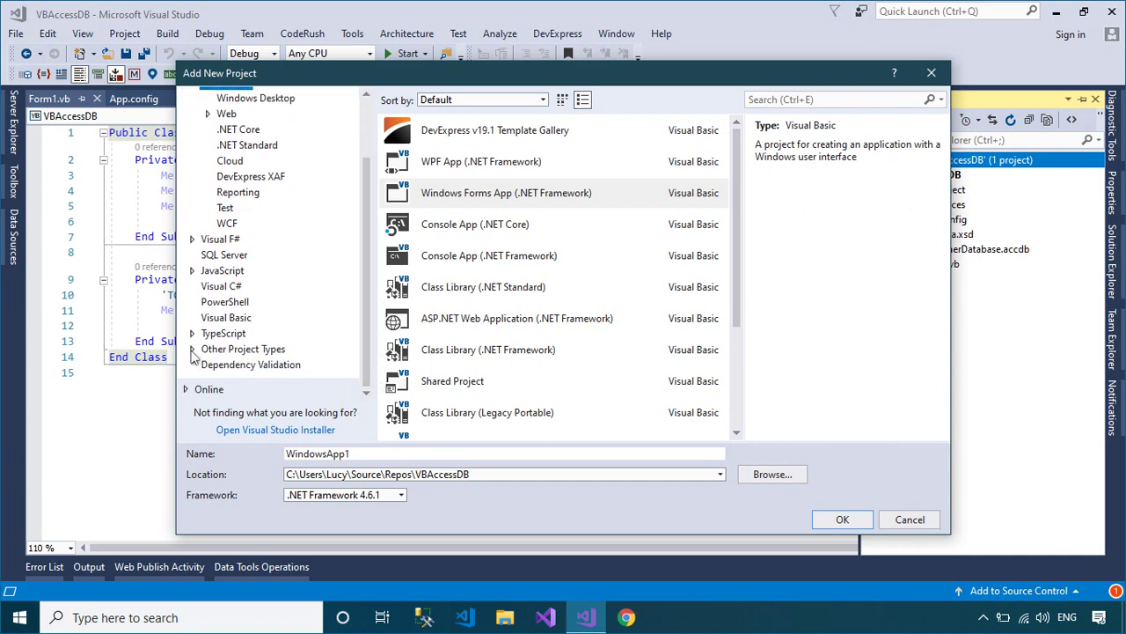
left_click(192, 349)
left_click(257, 363)
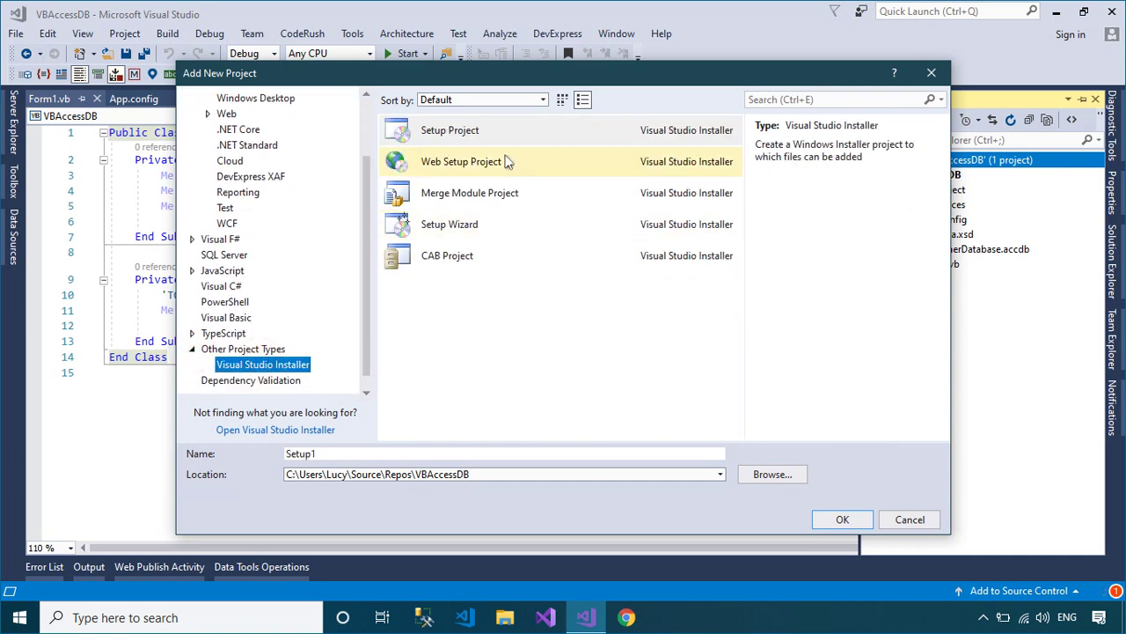
left_click(470, 132)
left_click(372, 456)
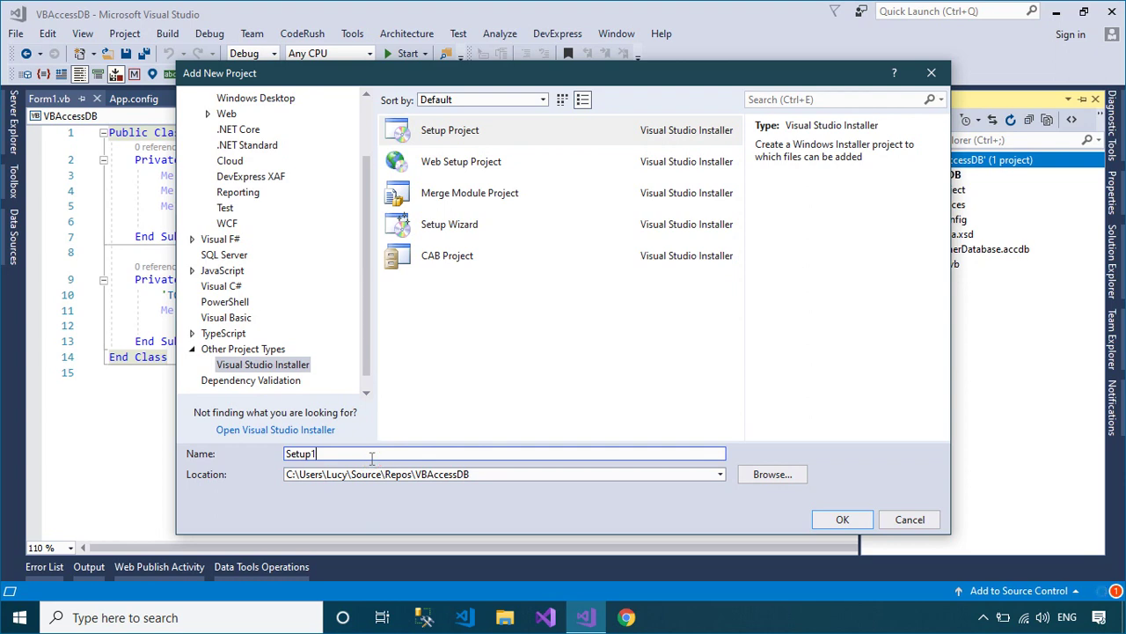
left_click(842, 519)
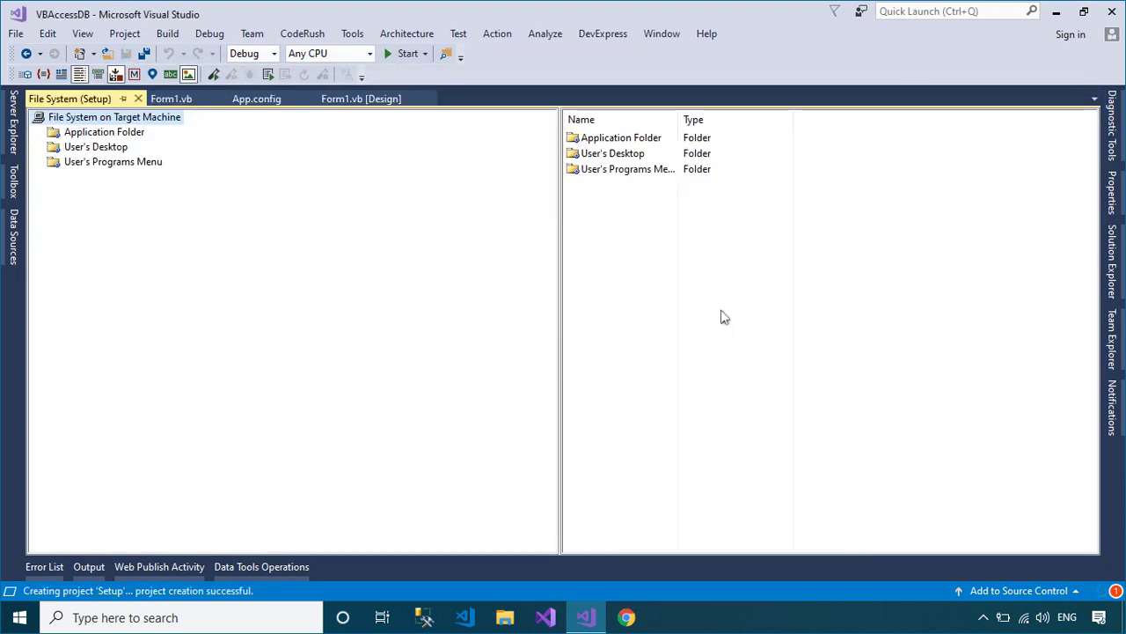
- Open the setup's Application Folder and copy the path of the VBAccessDB project's bin\Debug folder from File Explorer
double_click(625, 140)
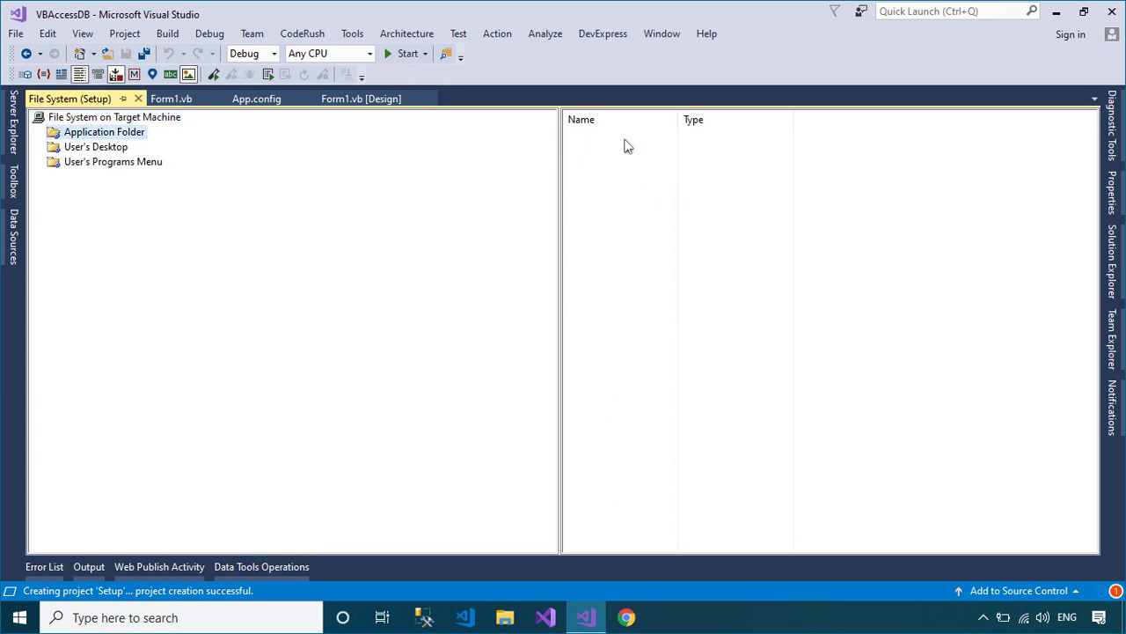
left_click(1113, 261)
left_click(942, 176)
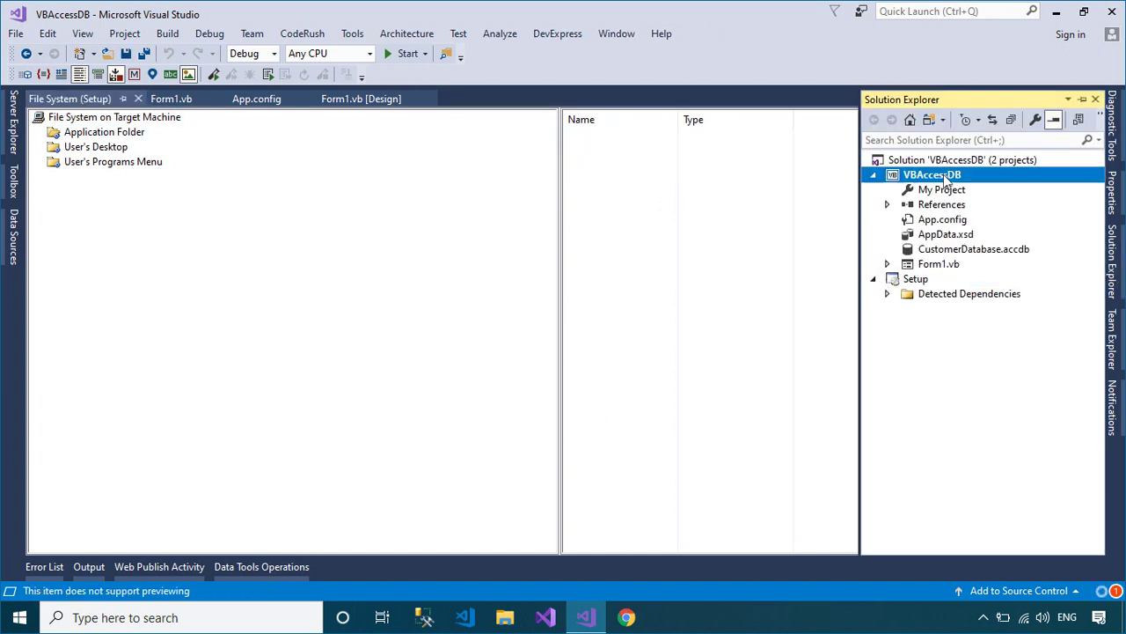
right_click(942, 176)
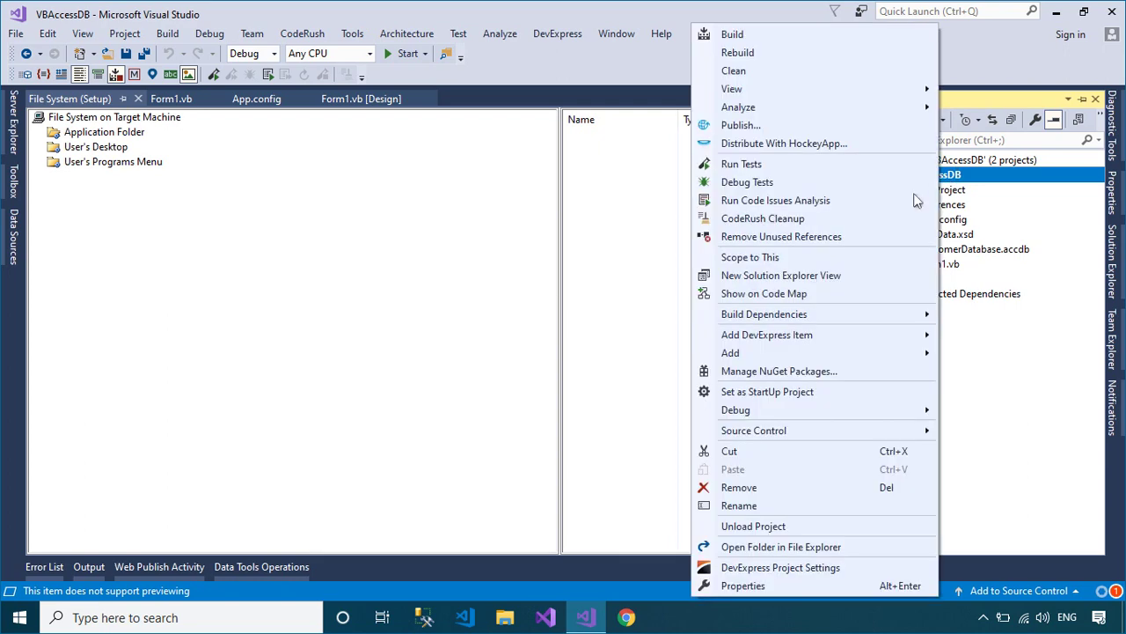
left_click(800, 552)
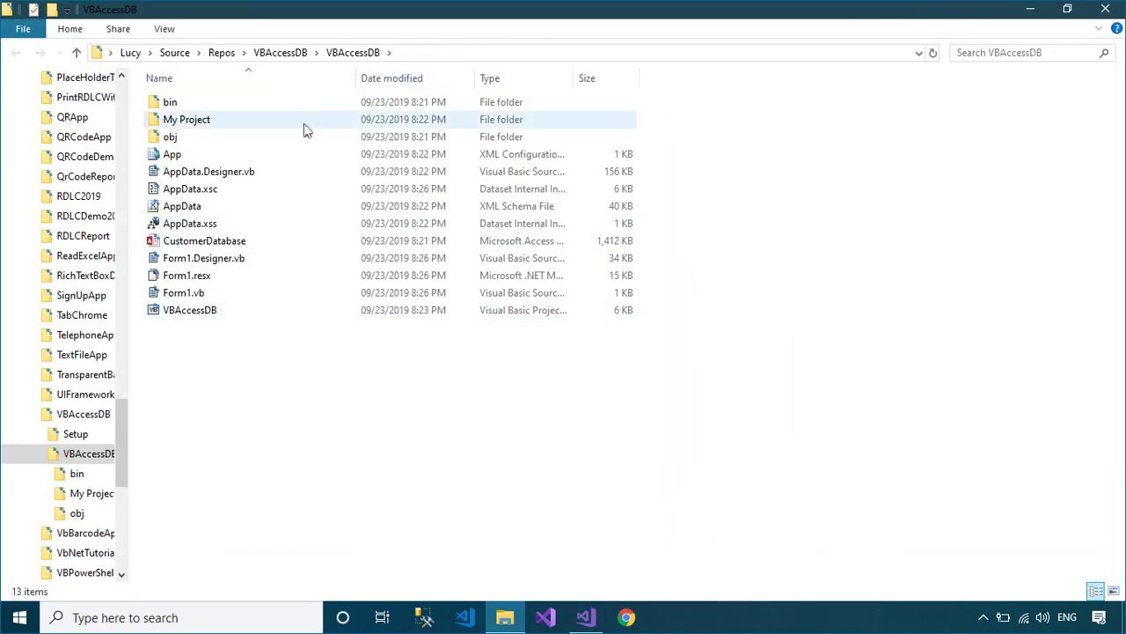
double_click(277, 102)
double_click(277, 103)
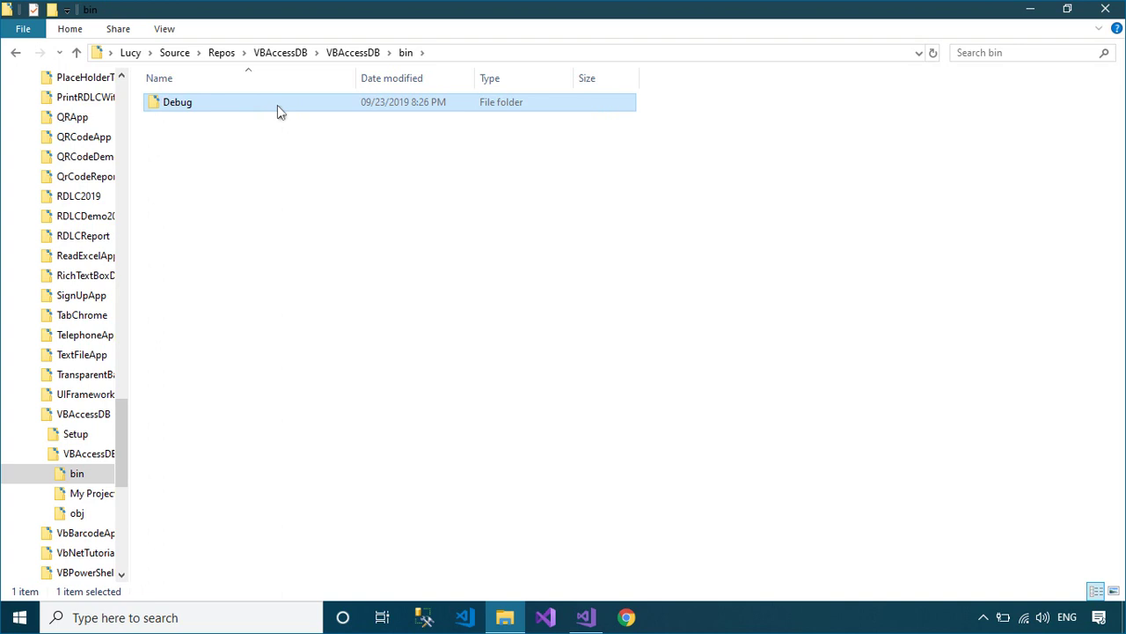
left_click(545, 54)
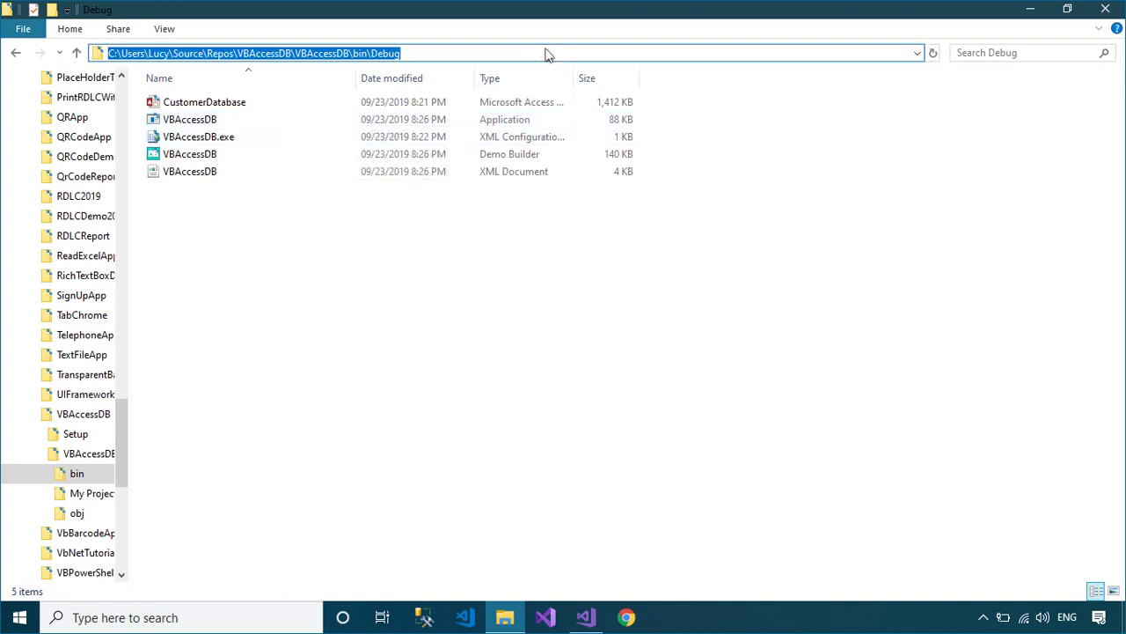
- Back in Visual Studio, add the CustomerDatabase, VBAccessDB application and VBAccessDB.exe configuration files from bin\Debug to the setup's Application Folder
left_click(1030, 10)
right_click(583, 238)
left_click(622, 253)
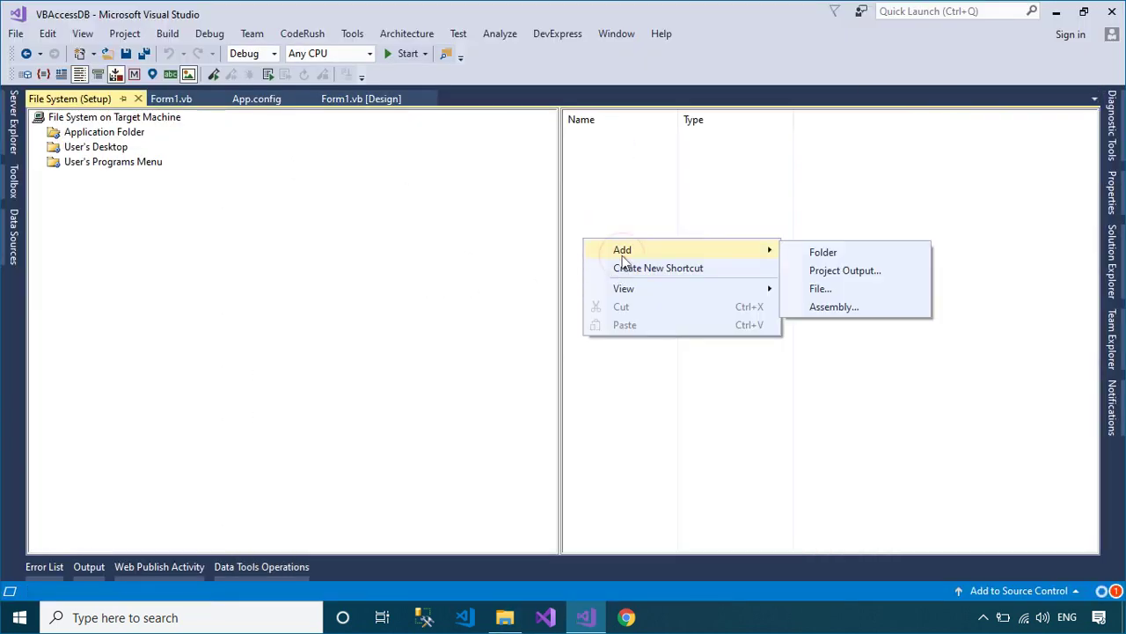
left_click(818, 290)
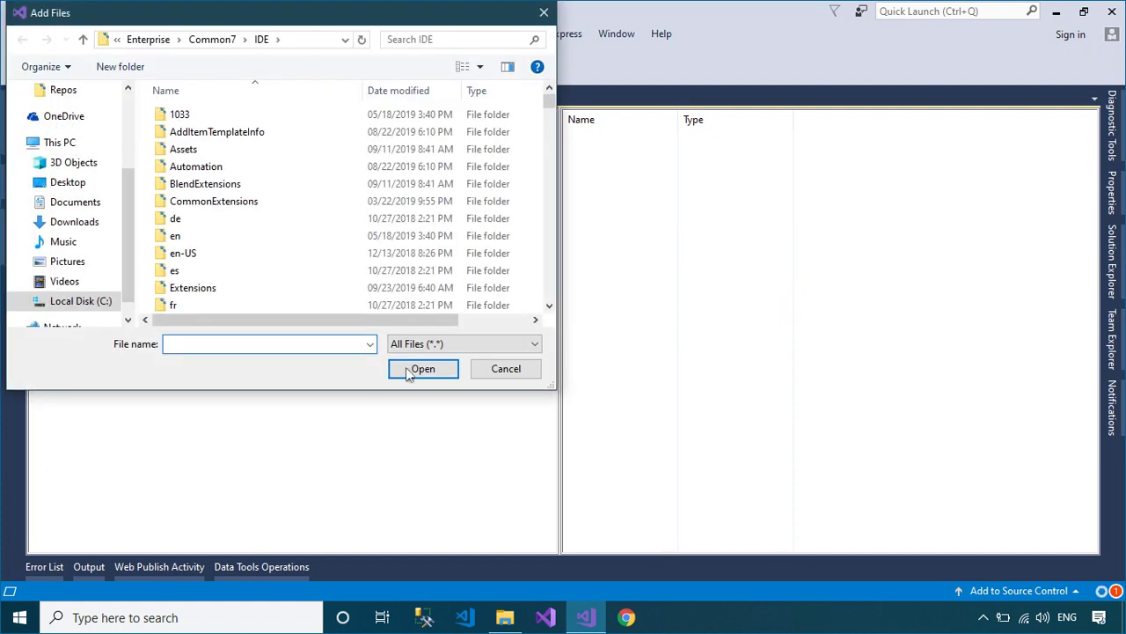
key("ctrl+v")
left_click(421, 369)
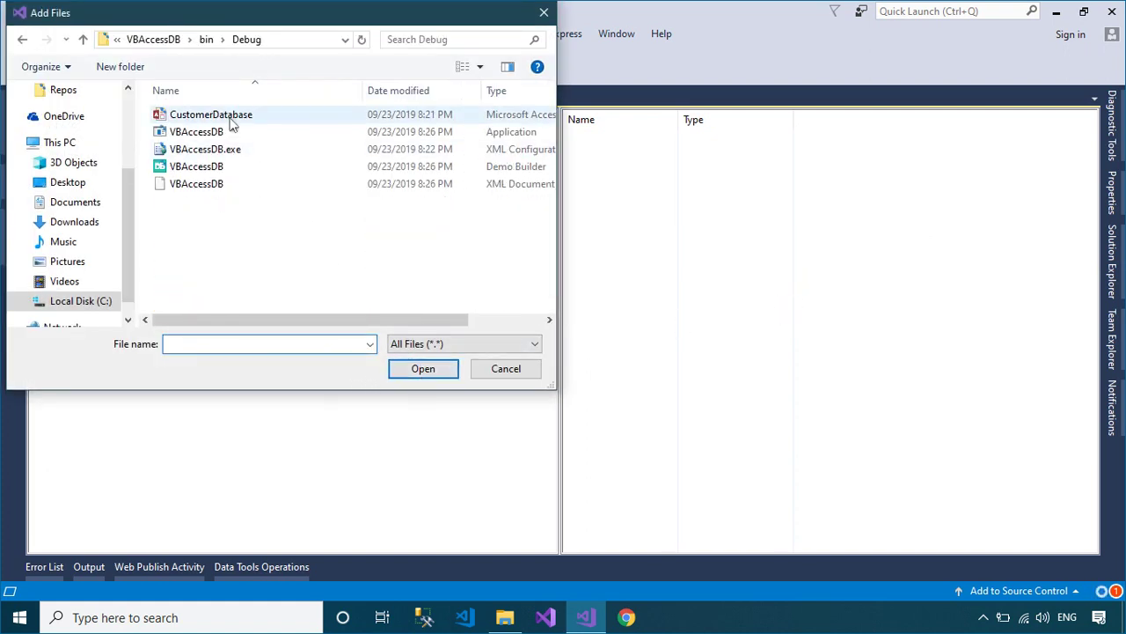
left_click(232, 121)
left_click(212, 132, "ctrl")
left_click(216, 148, "ctrl")
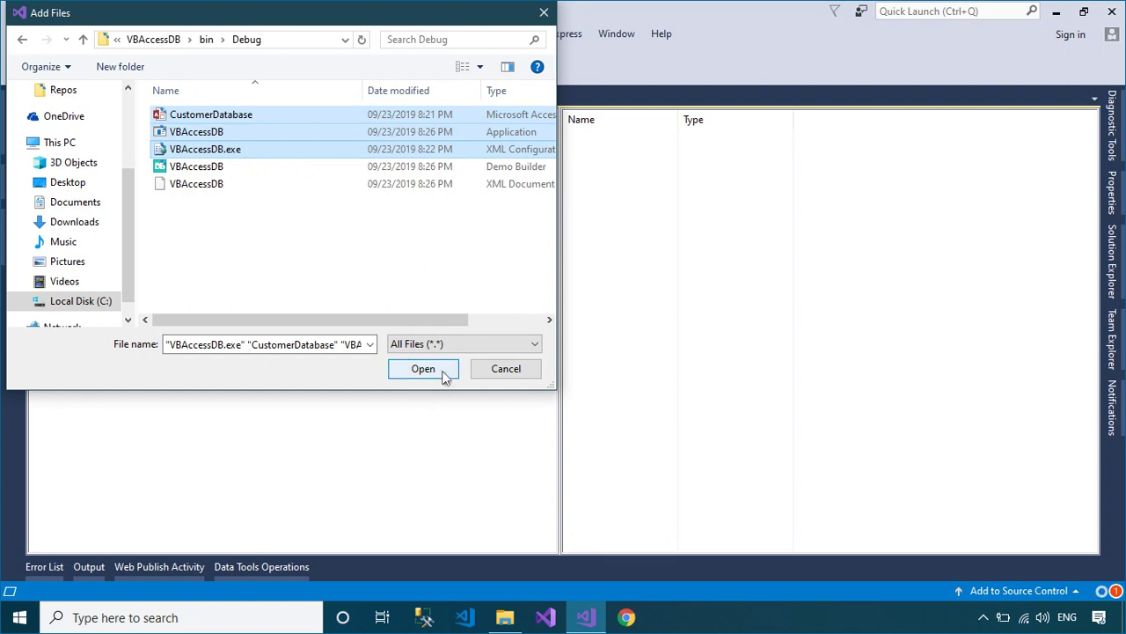
left_click(423, 368)
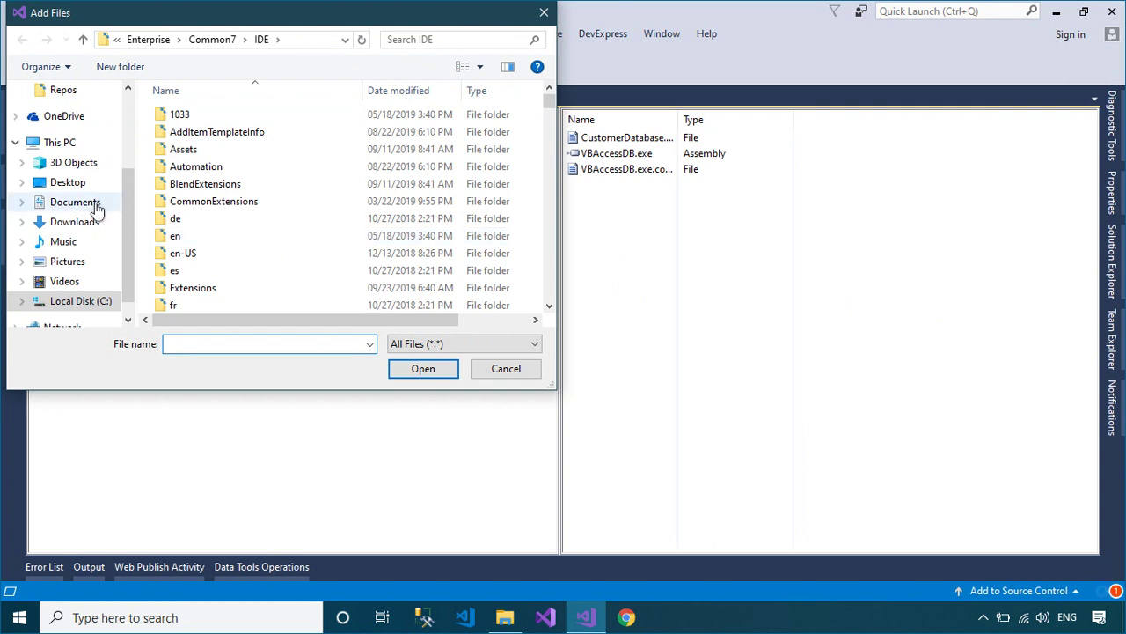
left_click(95, 206)
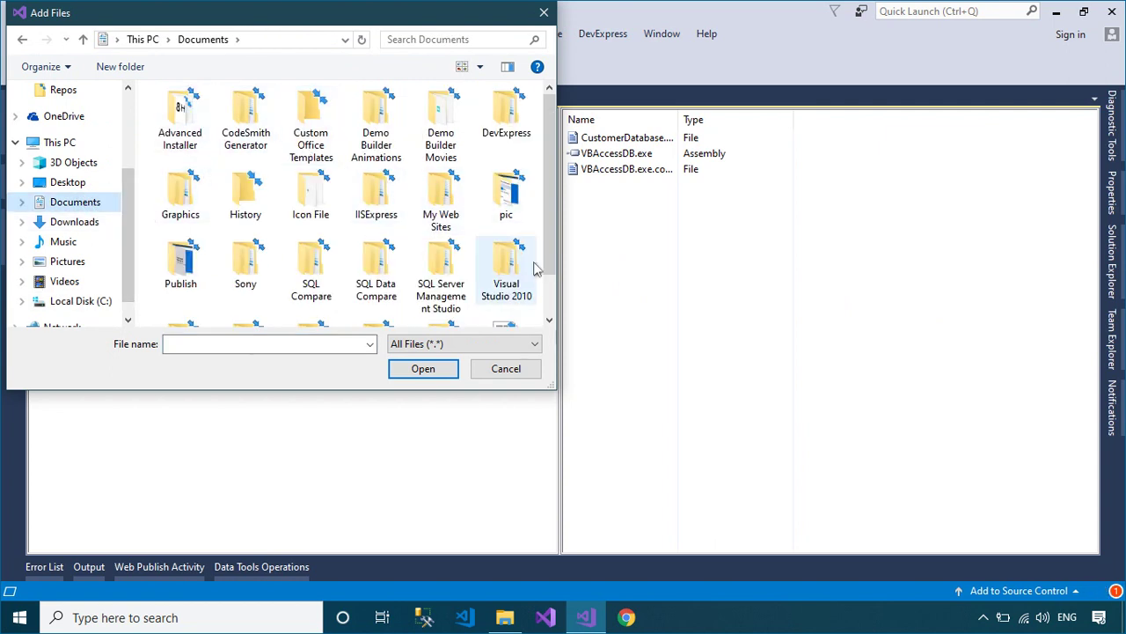
left_click(312, 209)
double_click(313, 210)
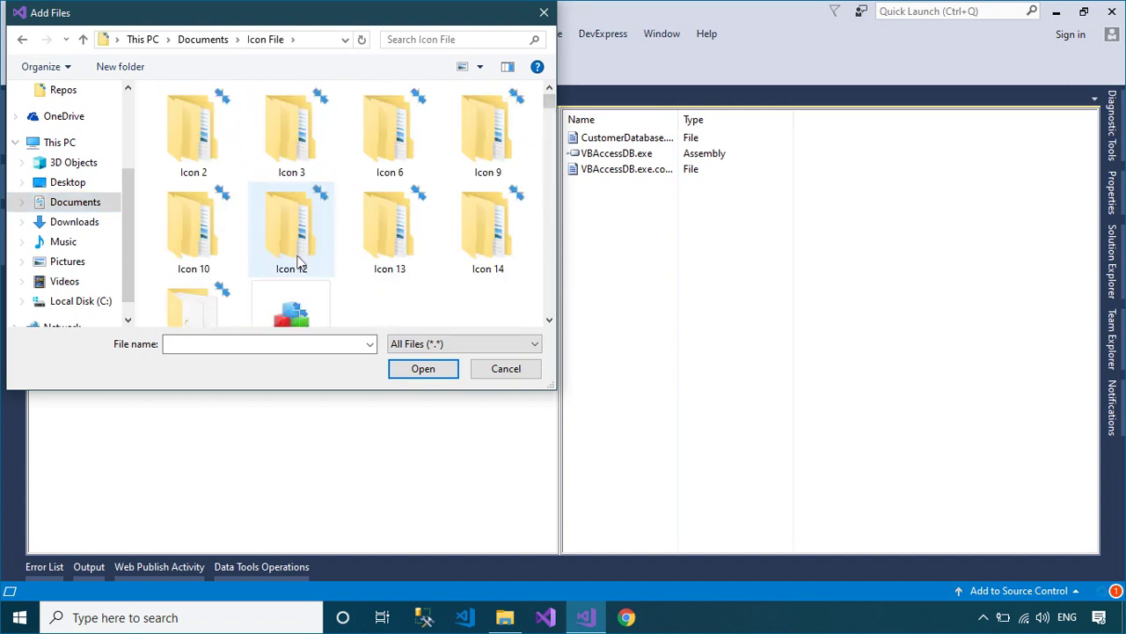
left_click(291, 294)
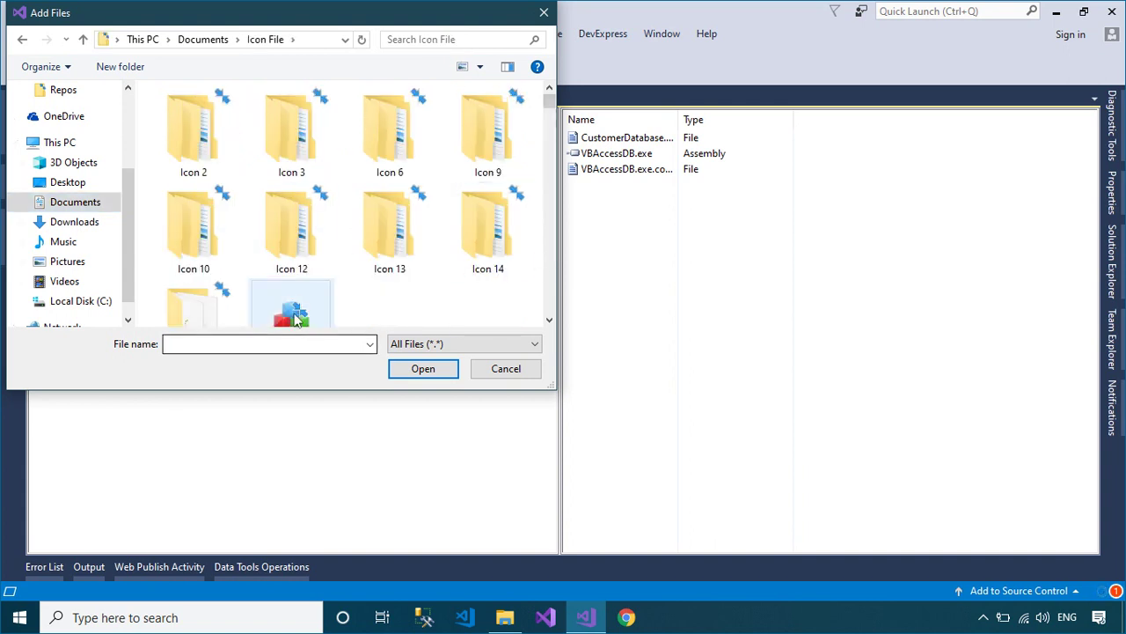
left_click(415, 368)
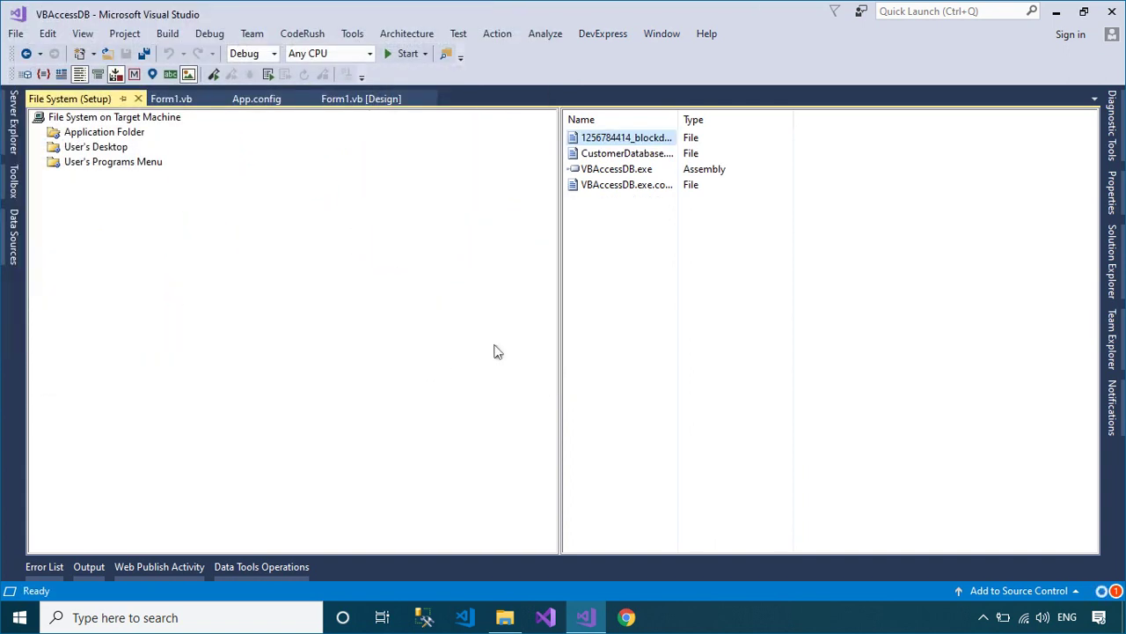
- Rename the icon file in the setup's Application Folder as app.ico
right_click(644, 141)
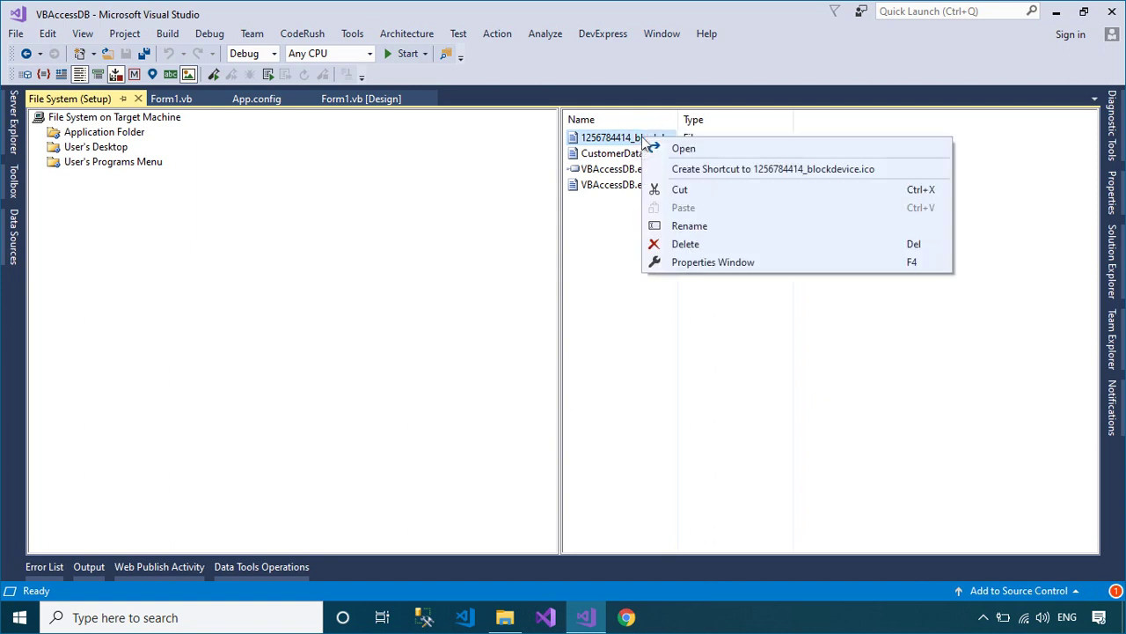
left_click(690, 226)
left_click(690, 139)
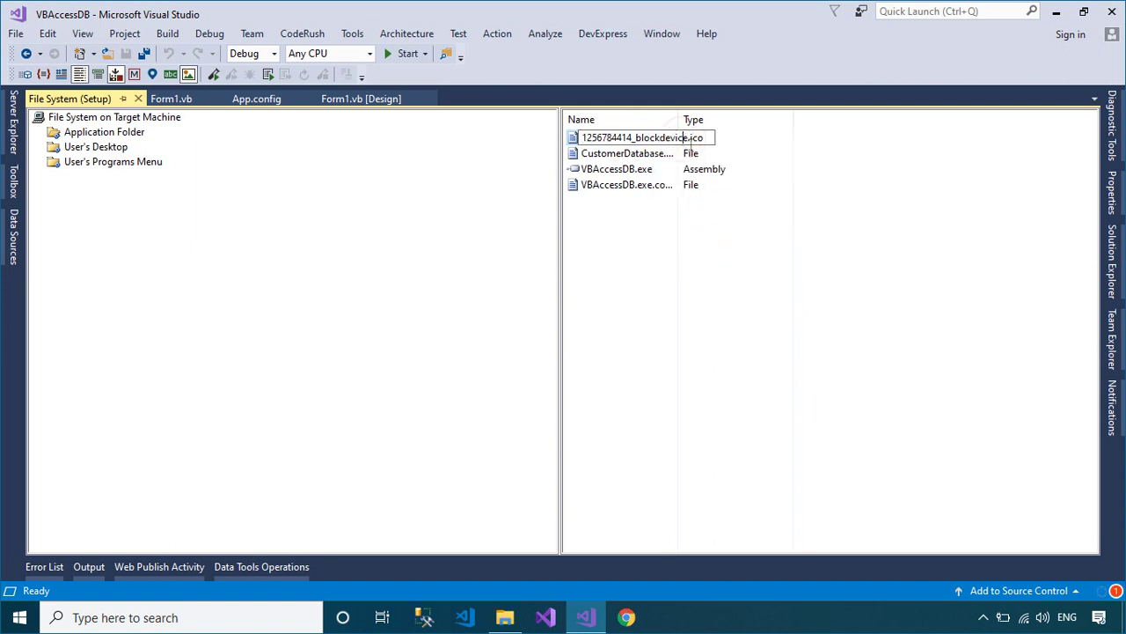
left_click_drag(691, 139, 579, 139)
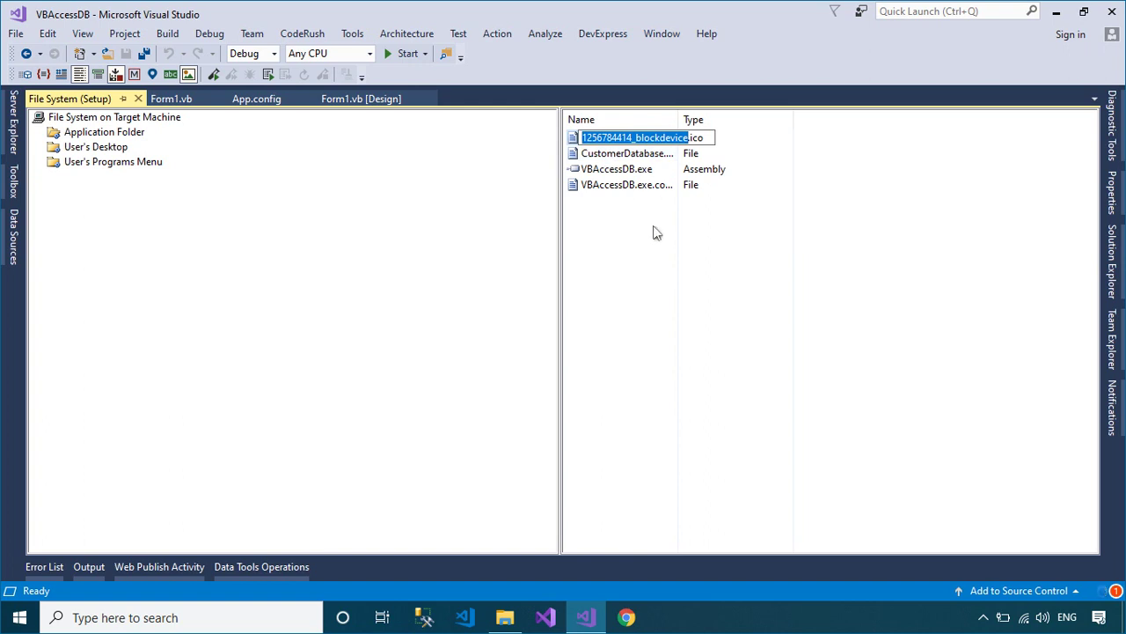
type("app")
key("Return")
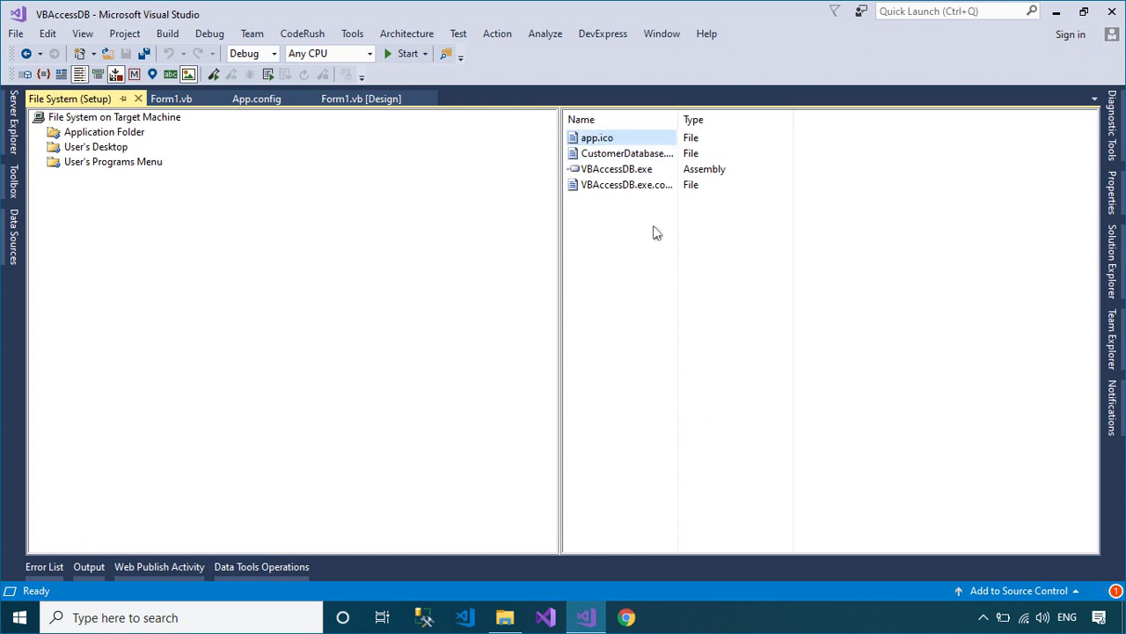
left_click(668, 277)
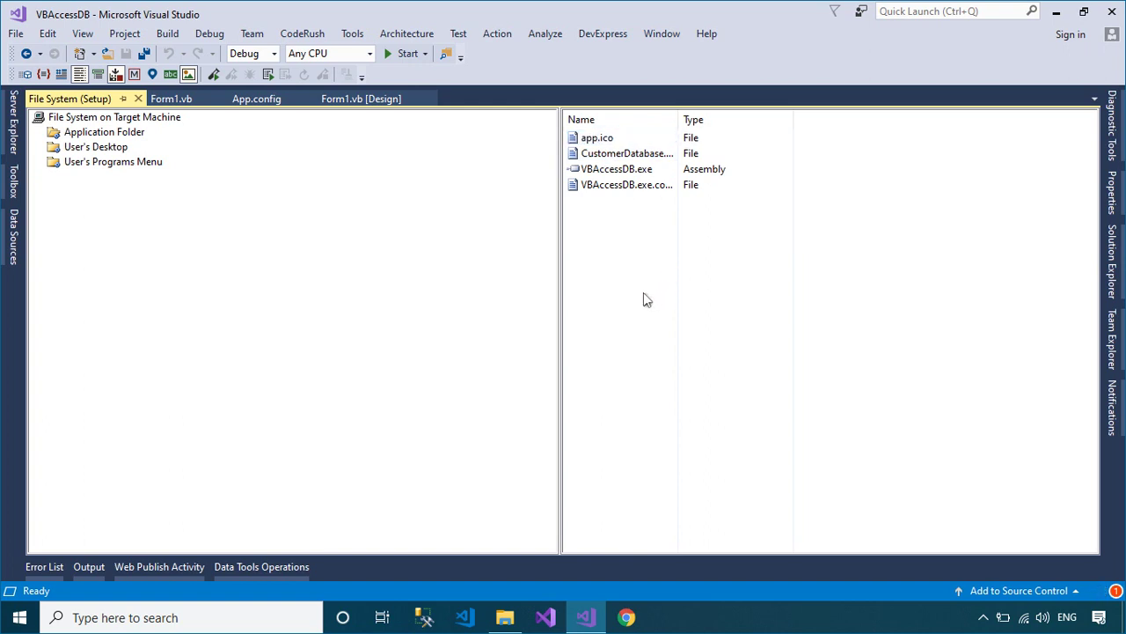
- Create a shortcut to VBAccessDB.exe, name it VBAccessDB, and move it into the User's Desktop folder
right_click(634, 169)
left_click(685, 177)
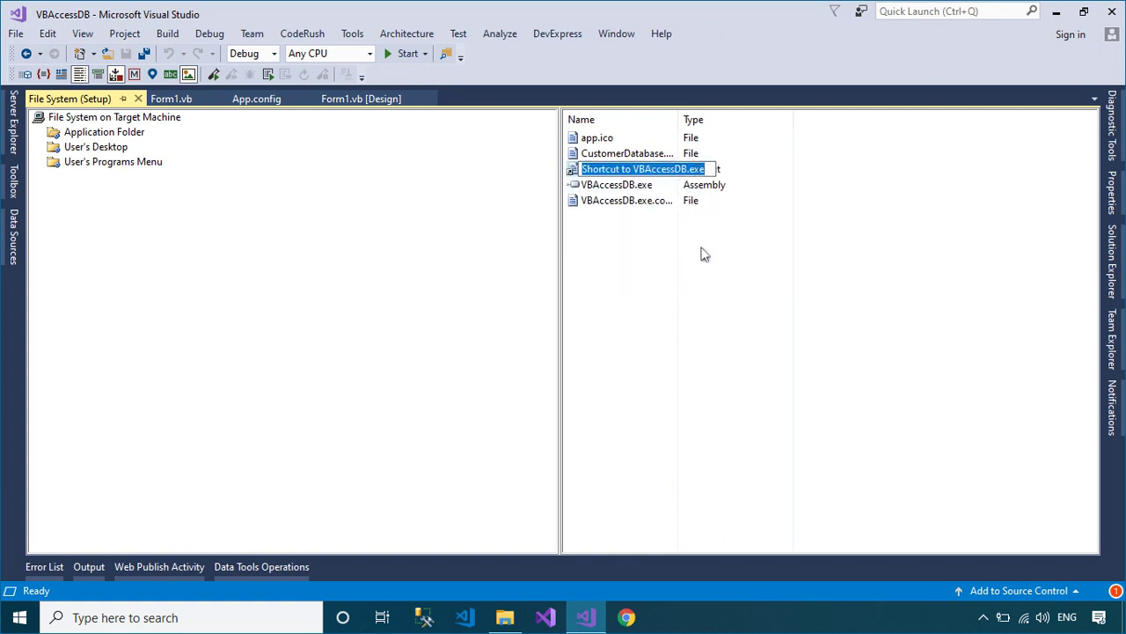
left_click_drag(632, 169, 565, 169)
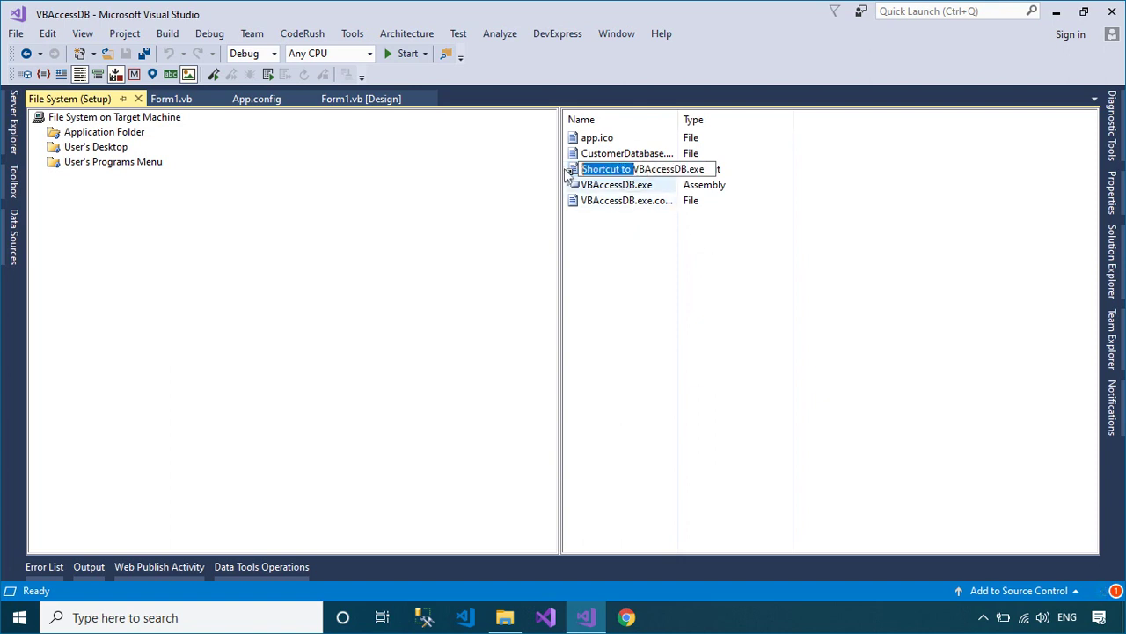
key("Delete")
left_click(660, 169)
key("BackSpace")
key("BackSpace")
key("BackSpace")
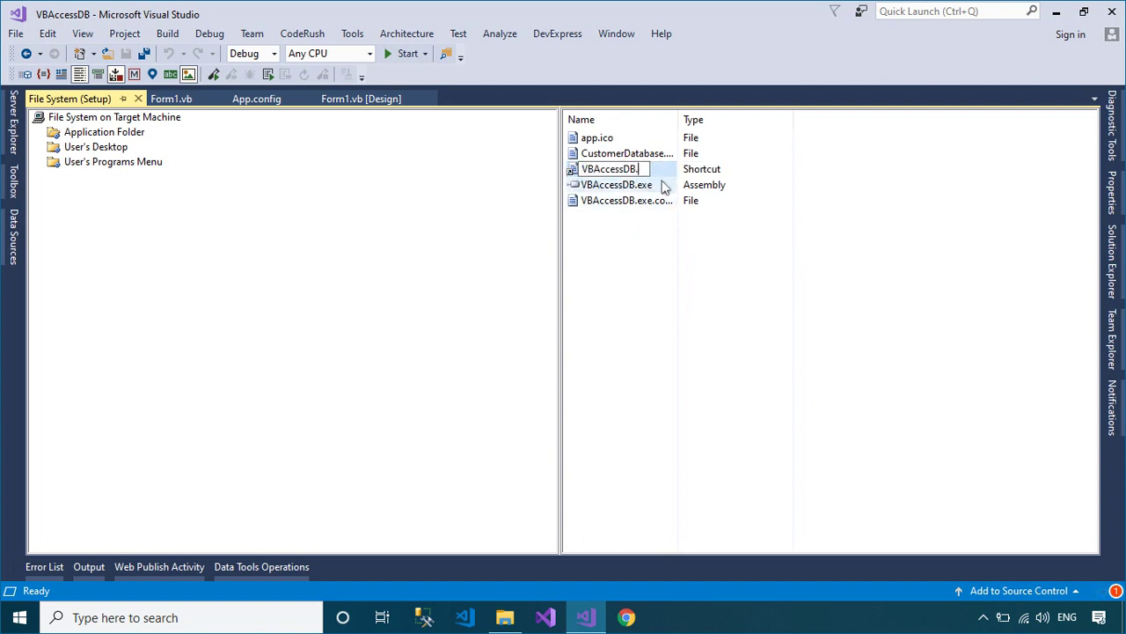
key("BackSpace")
key("Return")
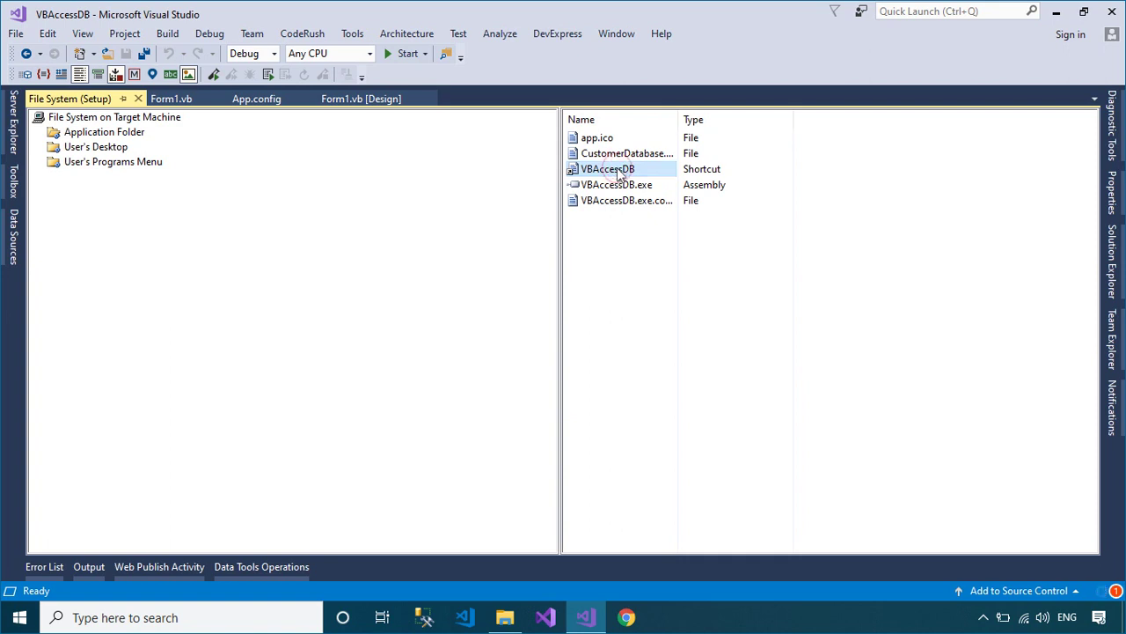
left_click_drag(91, 151, 91, 150)
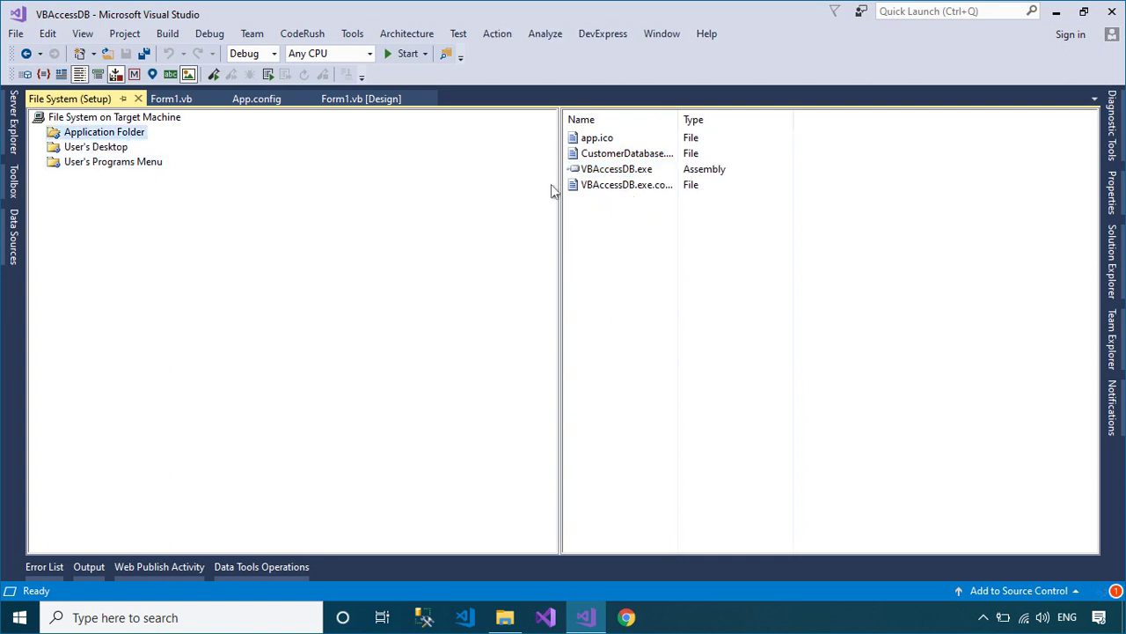
- Create a second shortcut to VBAccessDB.exe, name it VBAccessDB, and move it into the User's Programs Menu folder
right_click(636, 173)
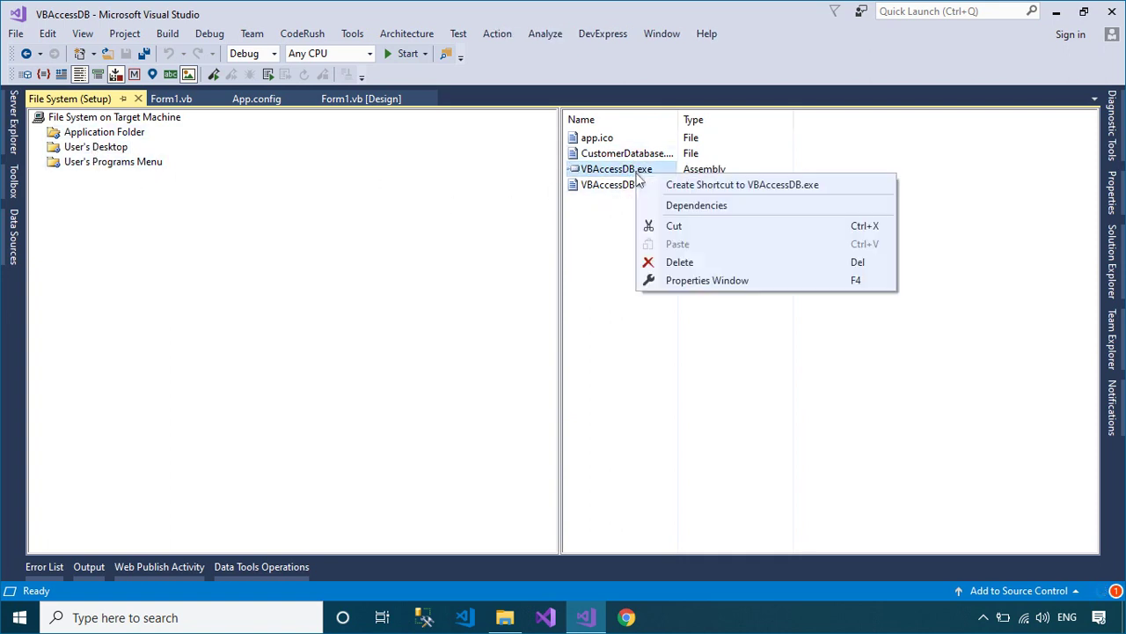
left_click(675, 185)
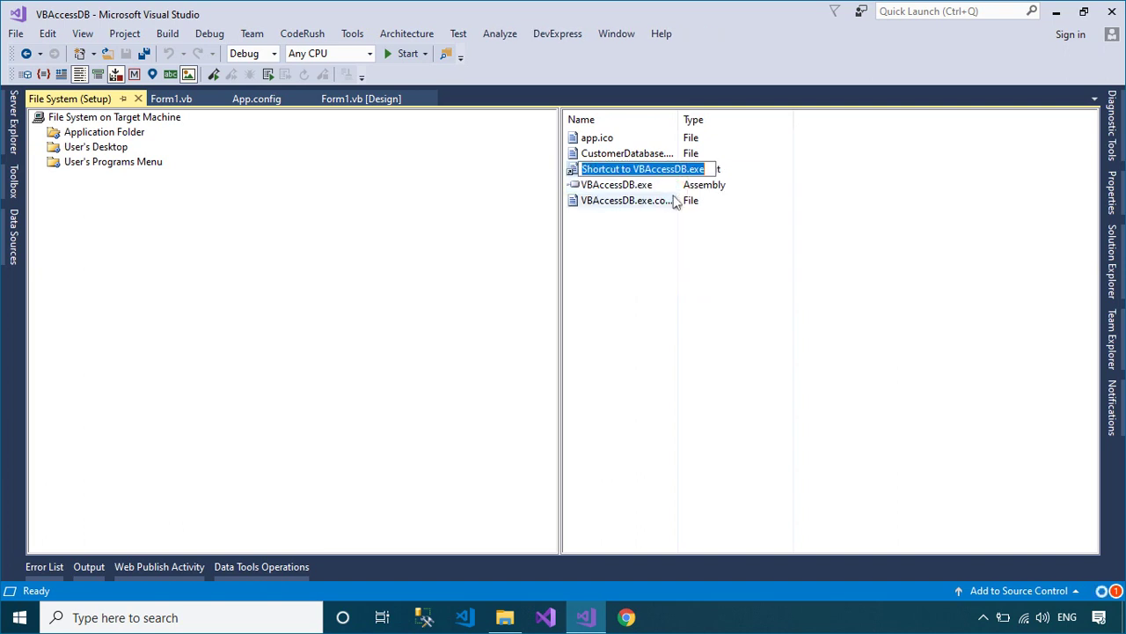
left_click(711, 169)
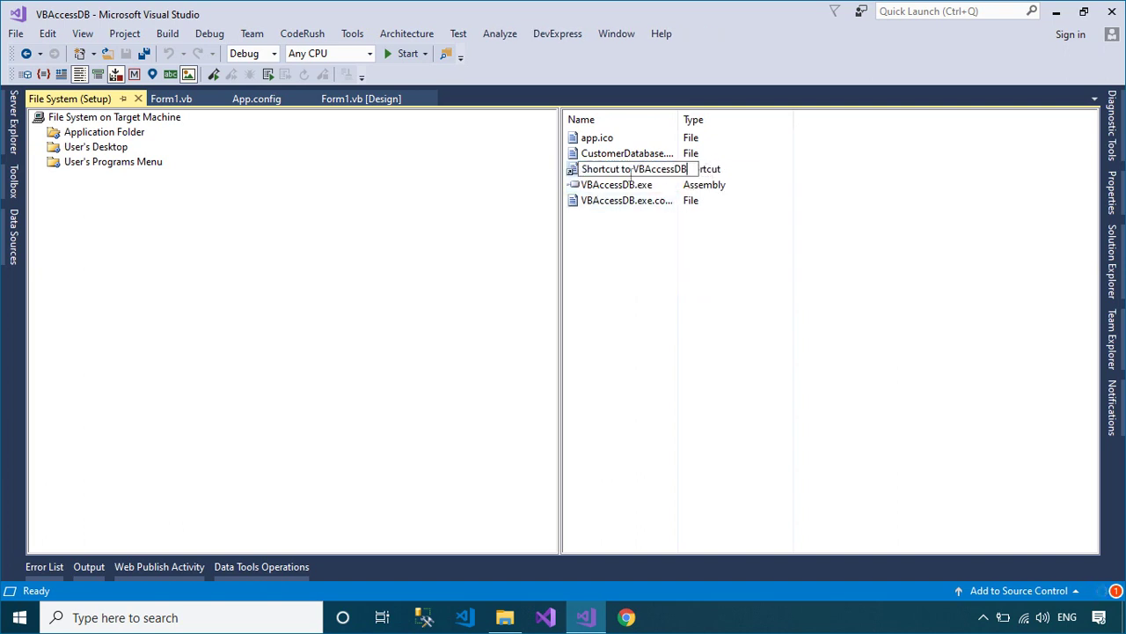
left_click_drag(633, 171, 138, 165)
key("BackSpace")
key("Return")
- Set the icon of the VBAccessDB shortcut in User's Programs Menu to app.ico from the Application Folder
left_click(141, 164)
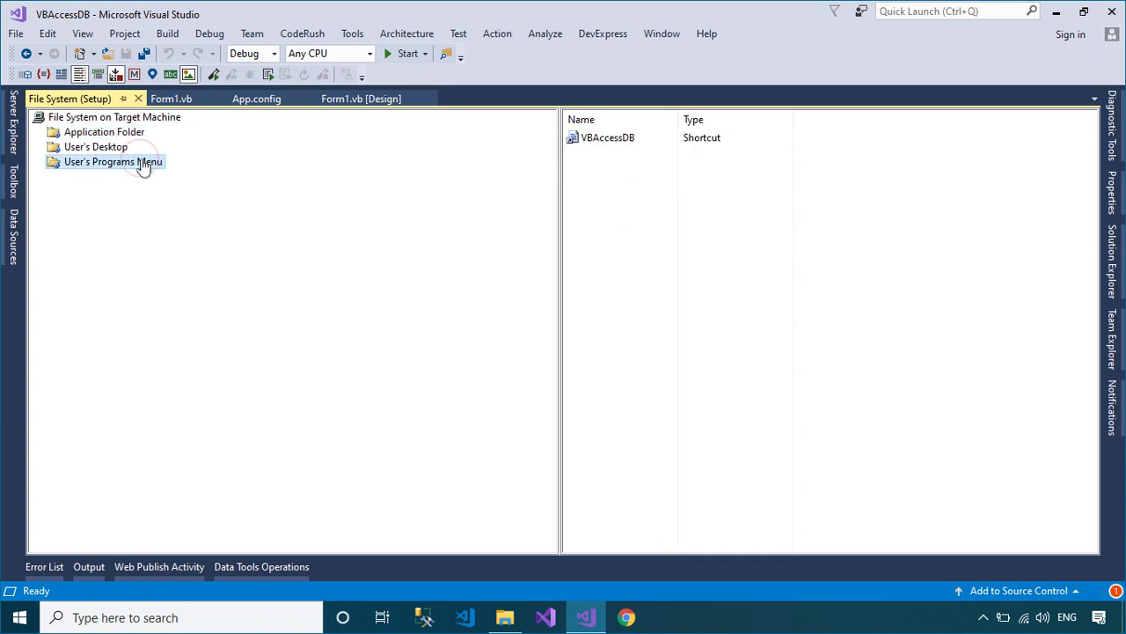
left_click(609, 144)
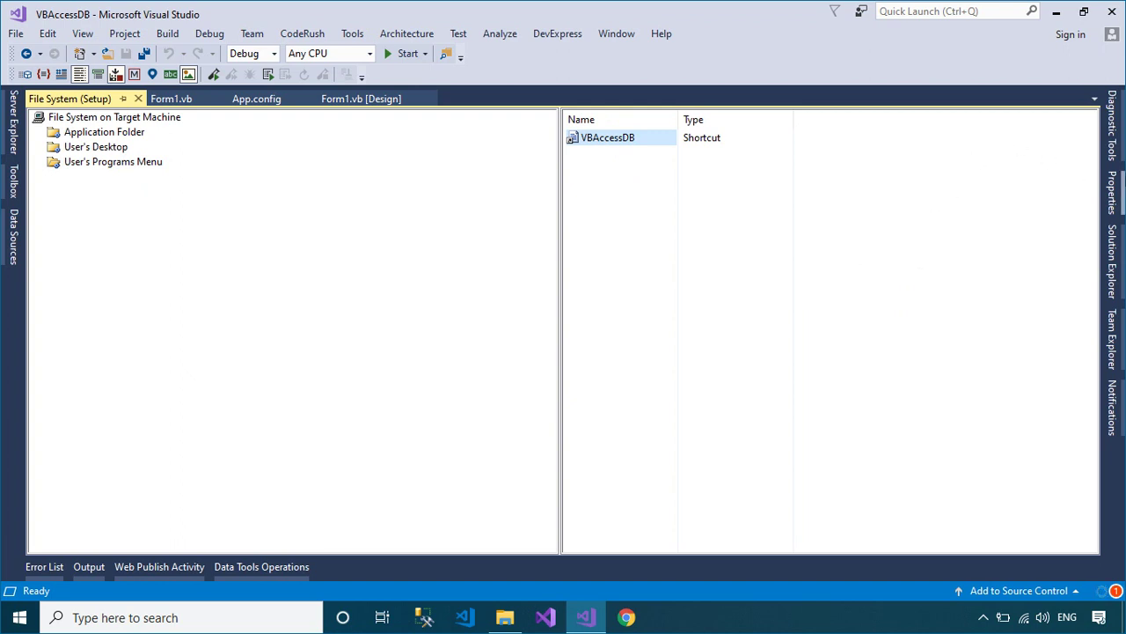
left_click(1113, 189)
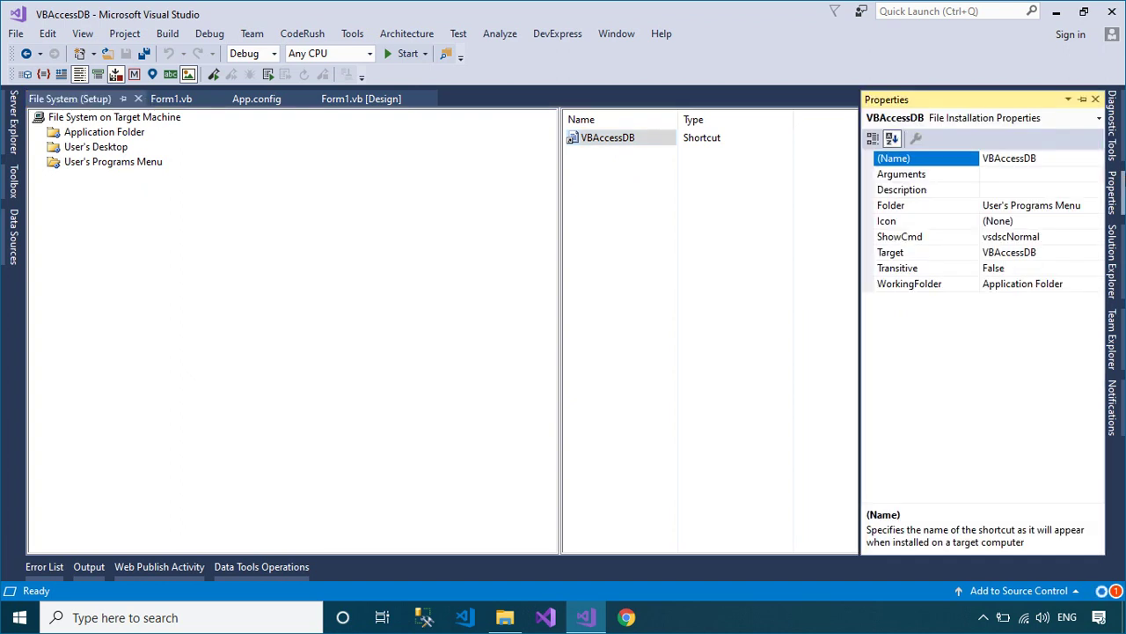
left_click(1087, 210)
left_click(1095, 221)
left_click(1096, 221)
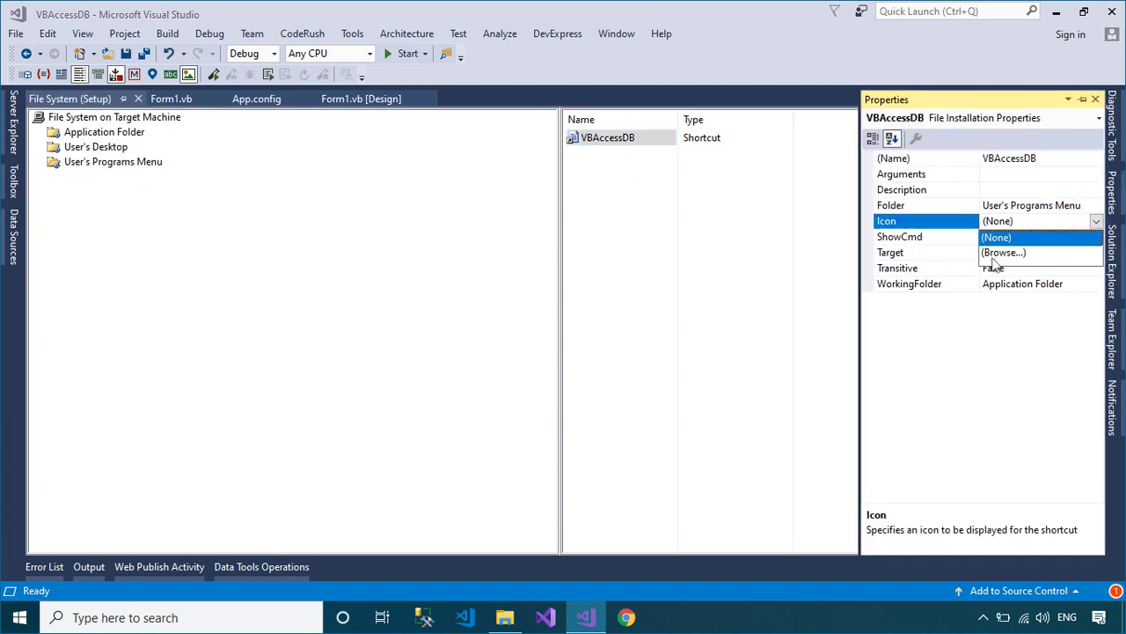
left_click(1000, 255)
left_click(695, 211)
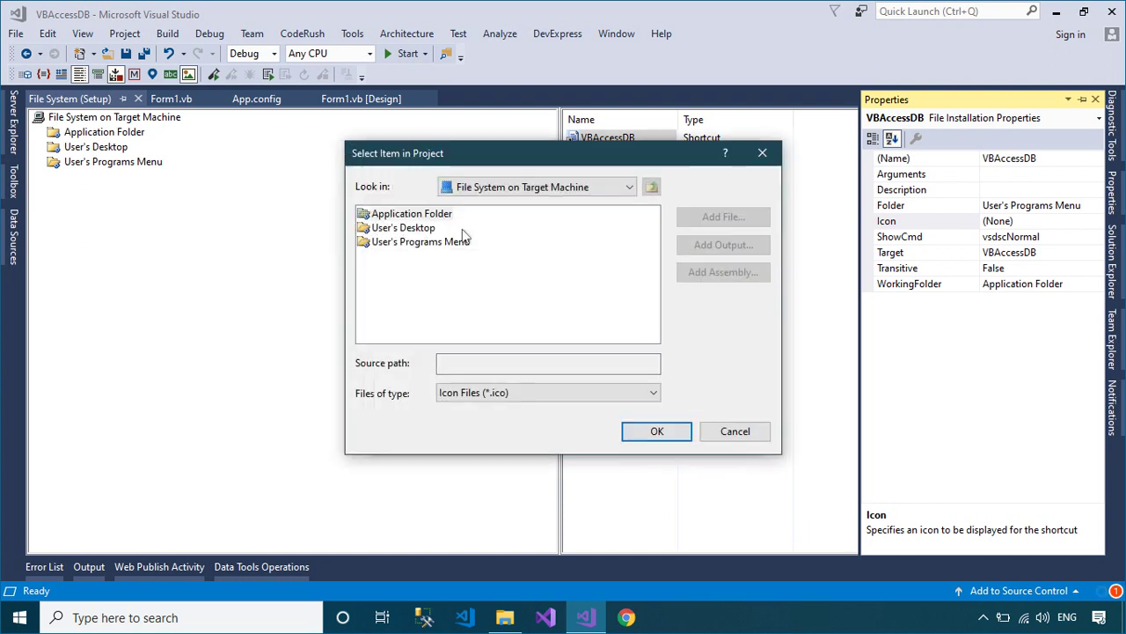
double_click(378, 216)
double_click(378, 216)
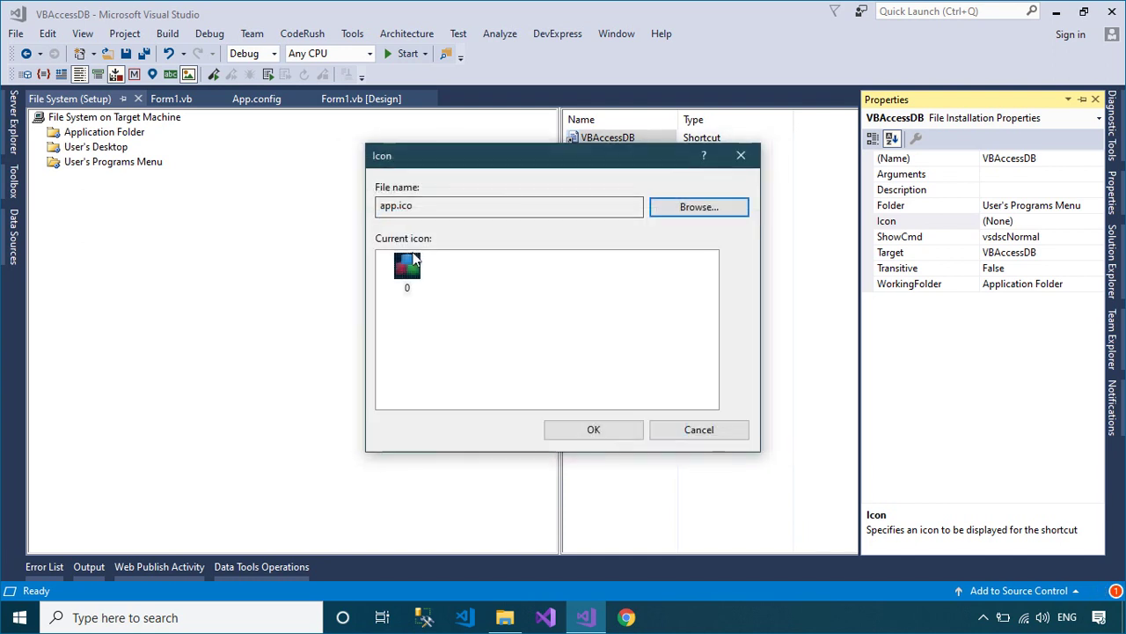
left_click(573, 430)
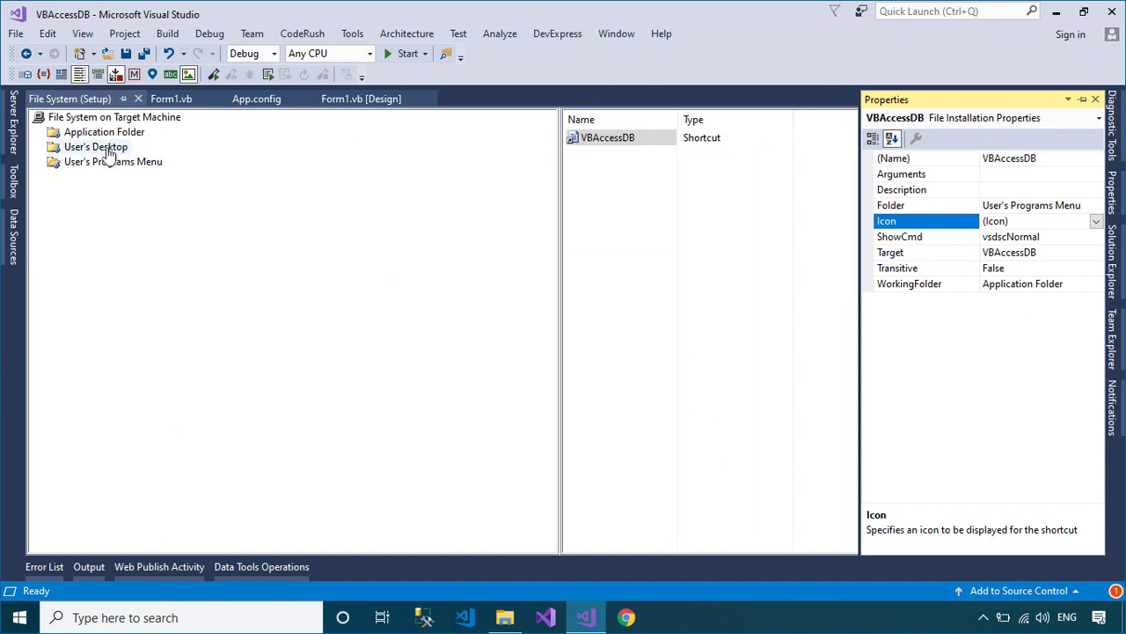
- Set the icon of the VBAccessDB shortcut in User's Desktop to app.ico from the Application Folder
left_click(636, 143)
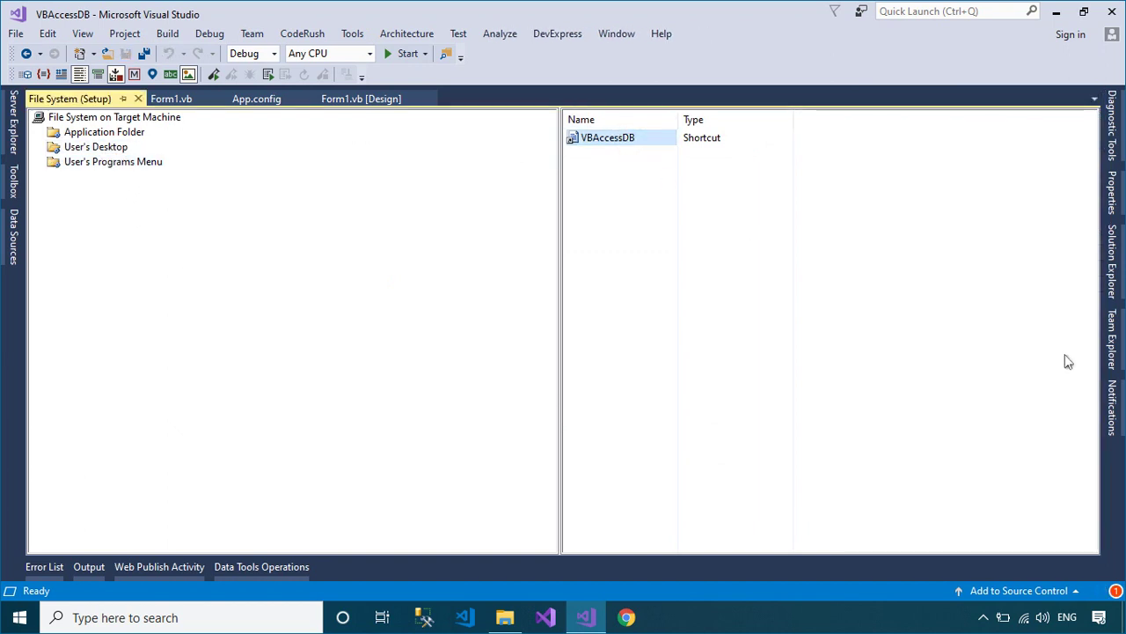
left_click(1113, 192)
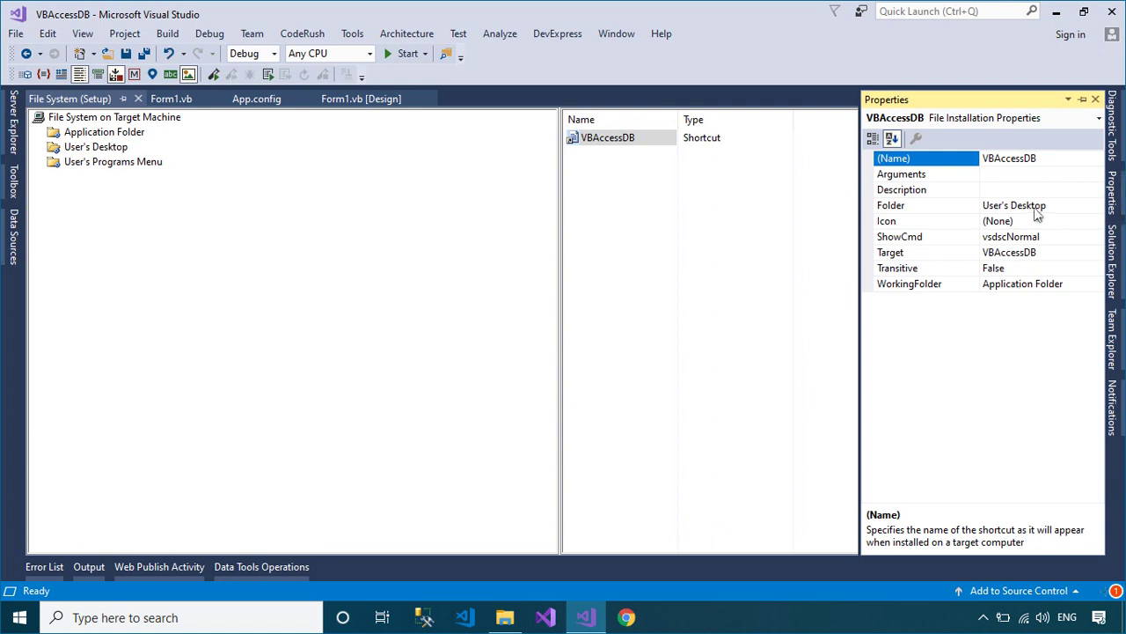
left_click(1086, 221)
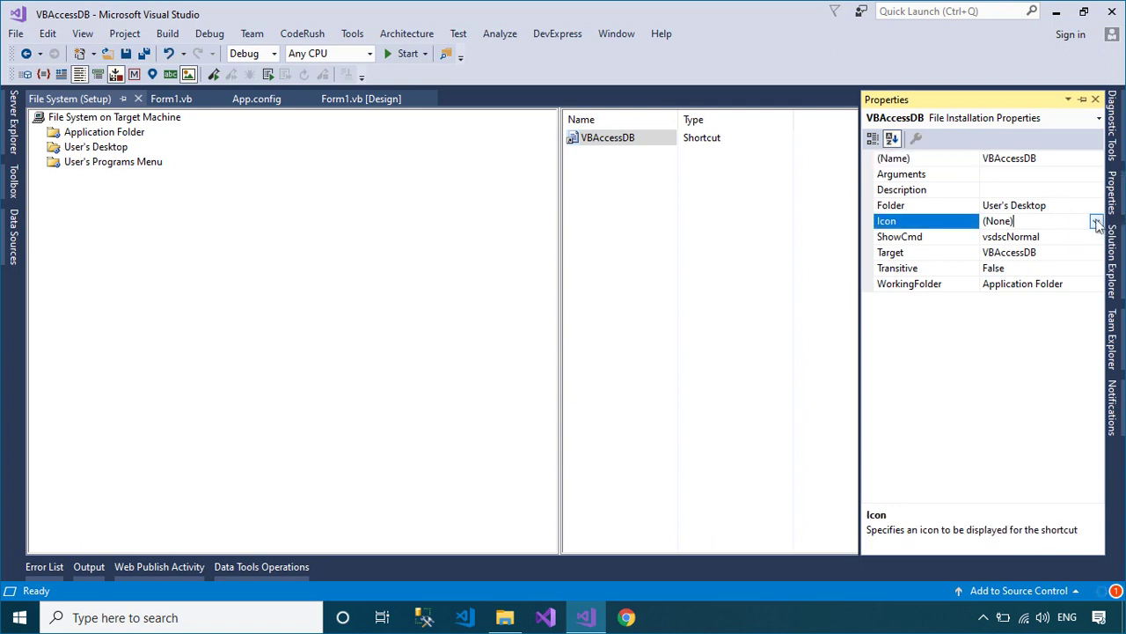
left_click(1096, 221)
left_click(1038, 253)
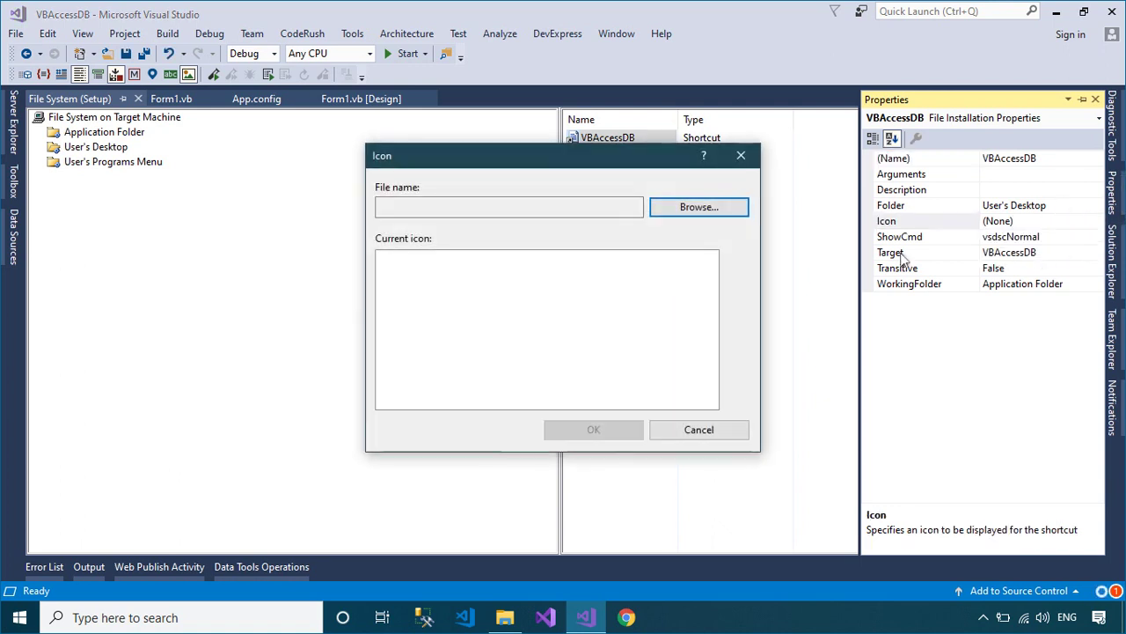
left_click(661, 211)
double_click(411, 214)
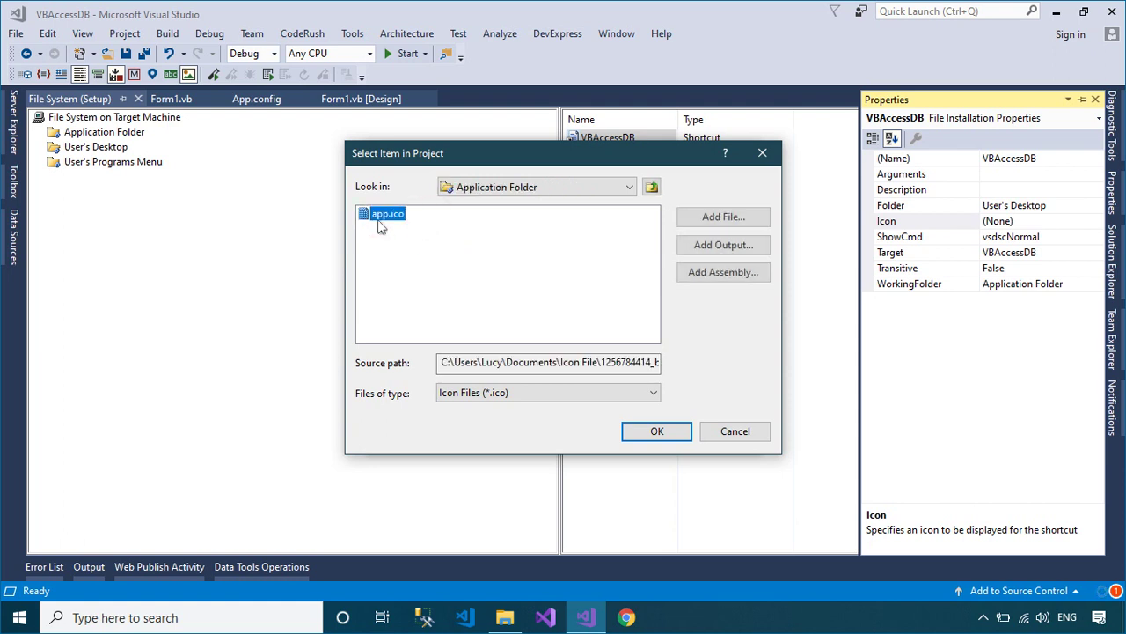
double_click(383, 220)
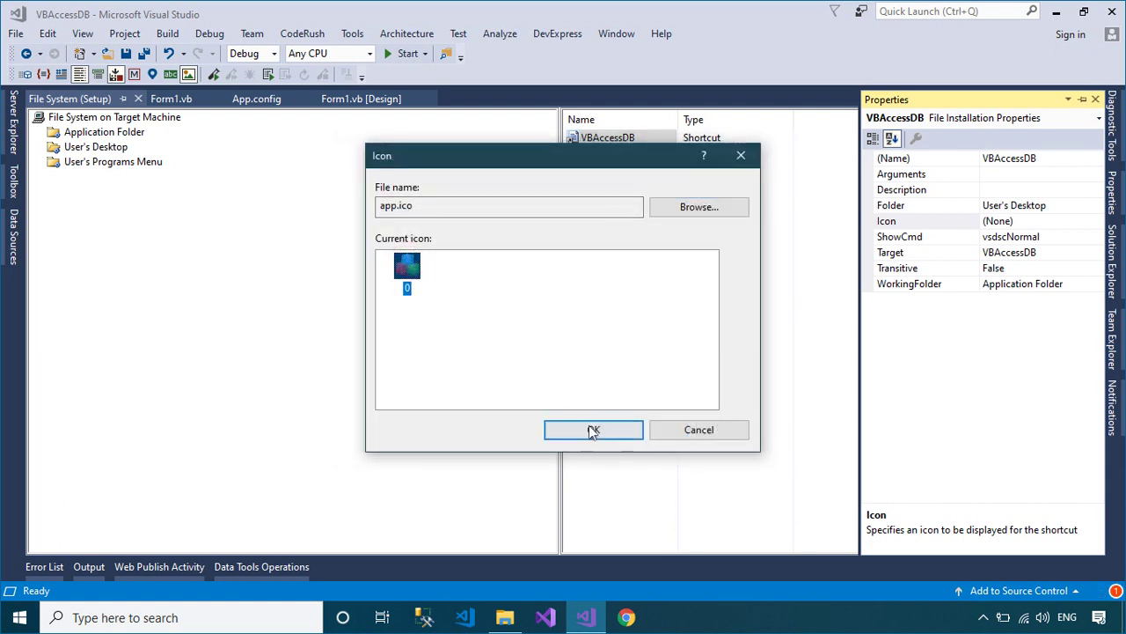
left_click(593, 430)
left_click(606, 379)
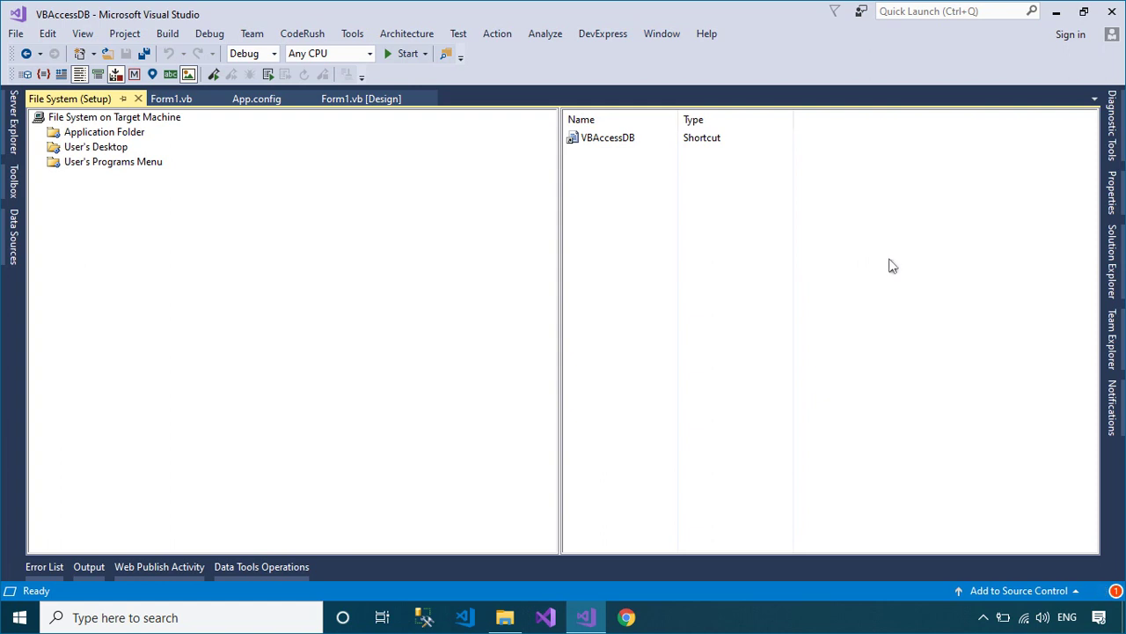
- Set the Setup project's AddRemoveProgramsIcon property to app.ico from the Application Folder
left_click(1112, 190)
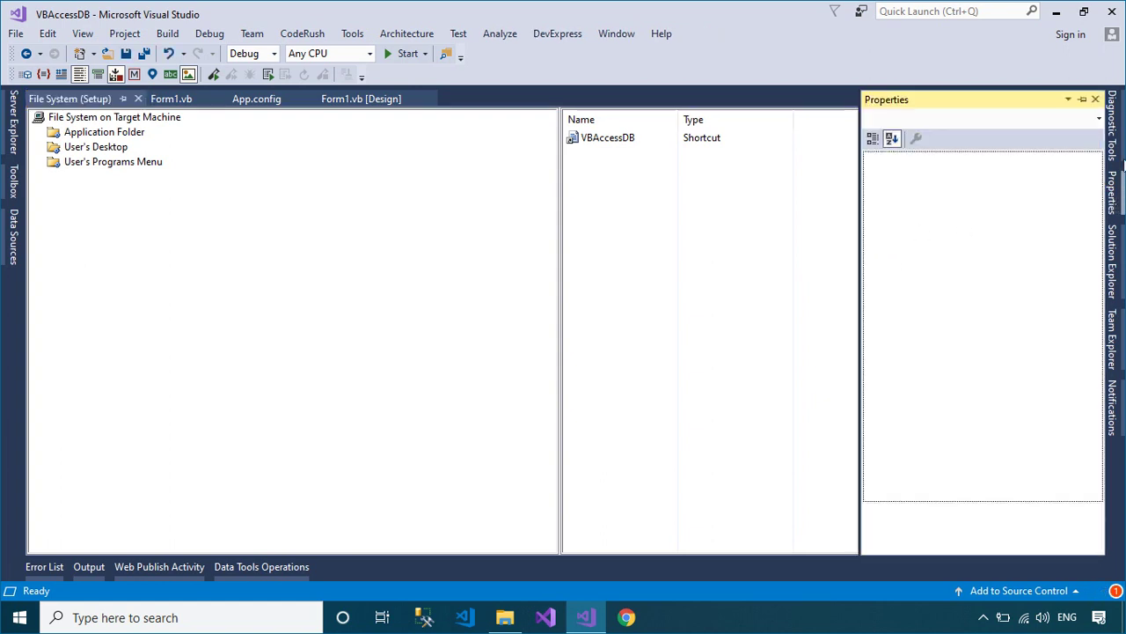
left_click(659, 326)
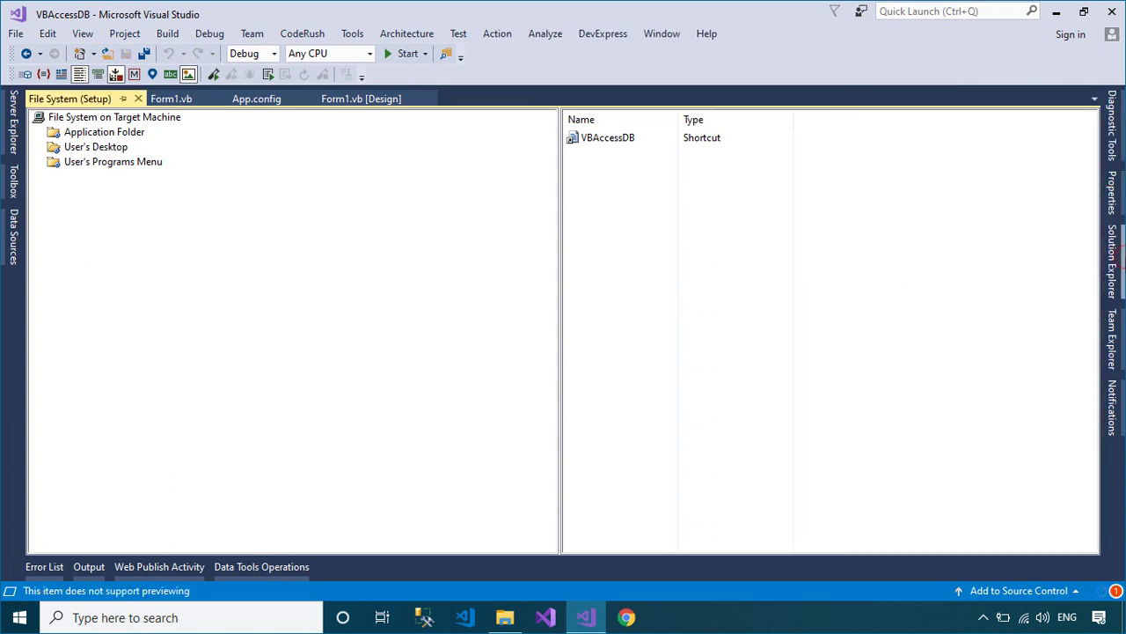
left_click(1112, 262)
left_click(901, 279)
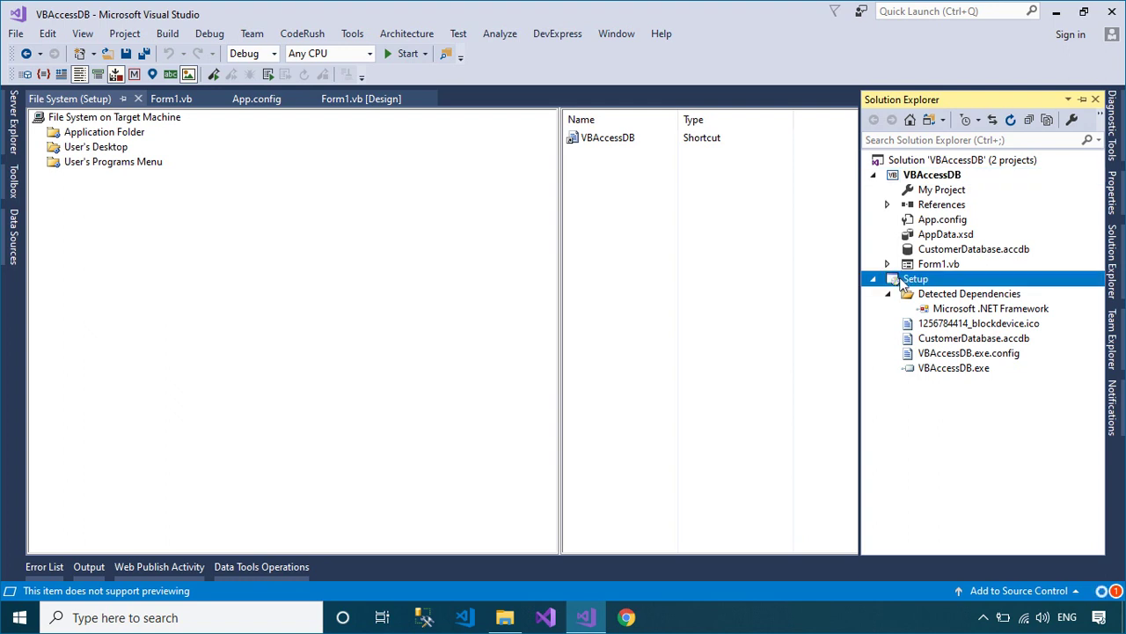
left_click(1113, 189)
left_click(1083, 160)
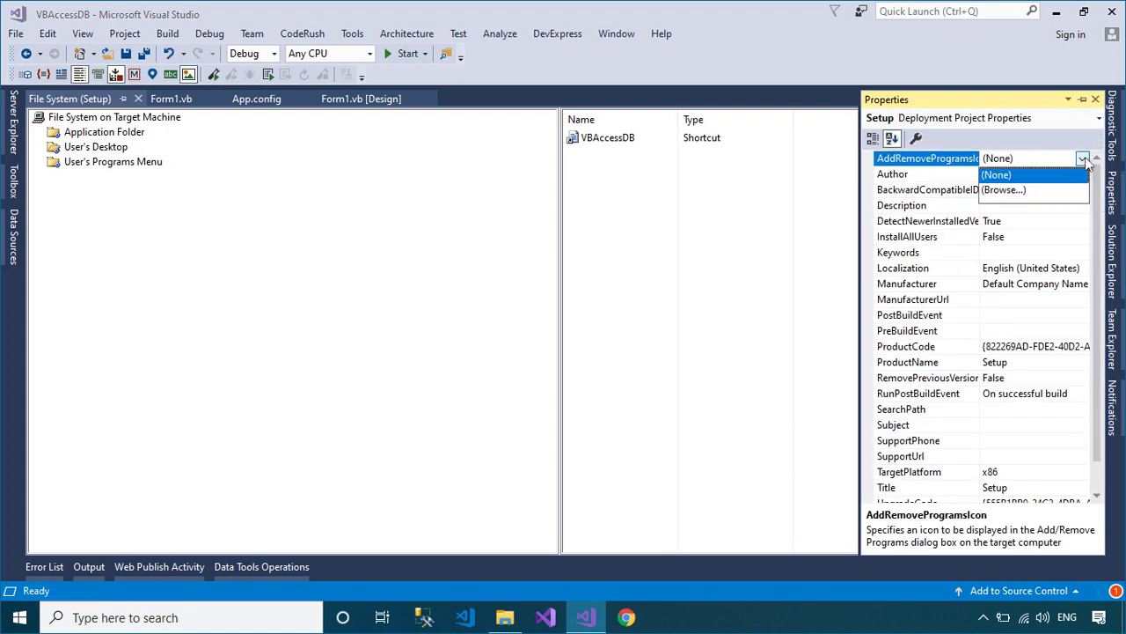
left_click(1053, 189)
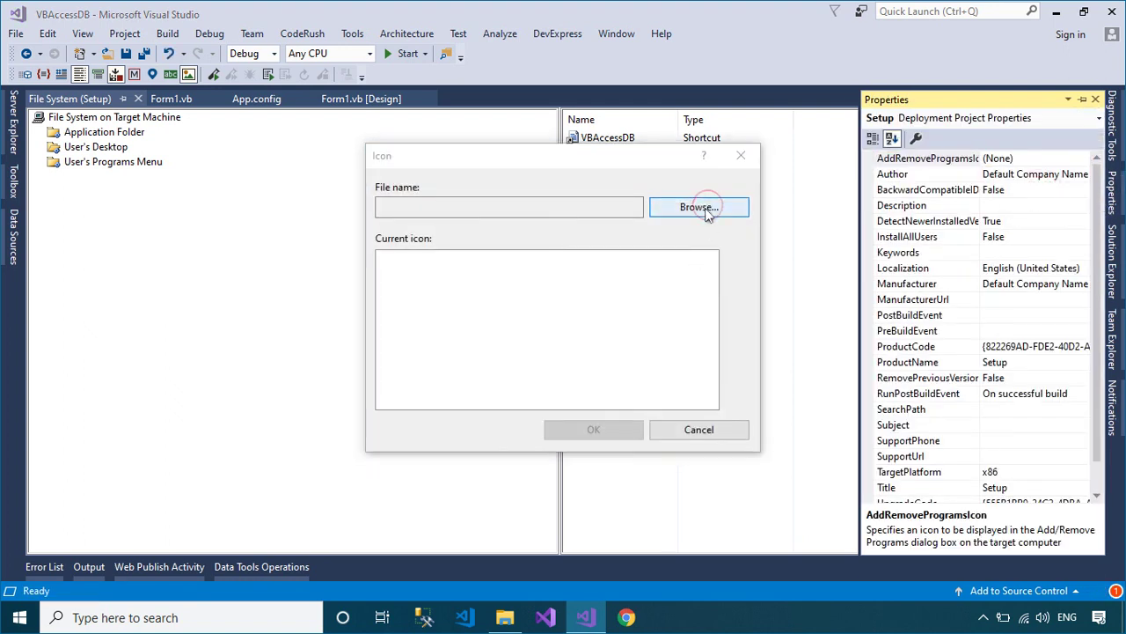
left_click(706, 211)
double_click(412, 213)
double_click(379, 216)
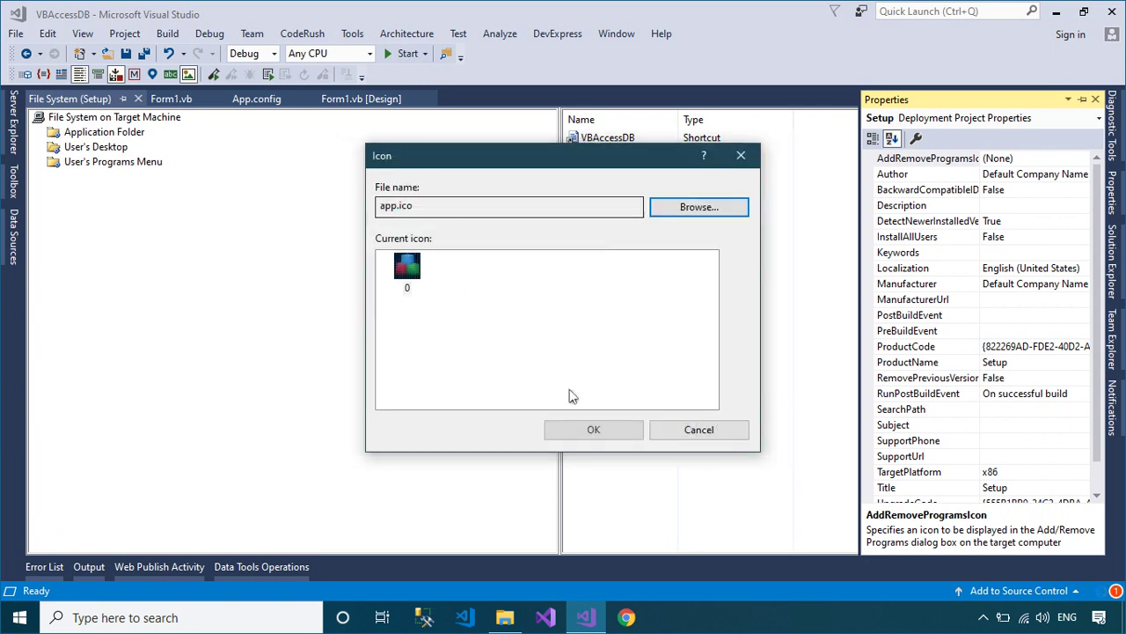
left_click(601, 430)
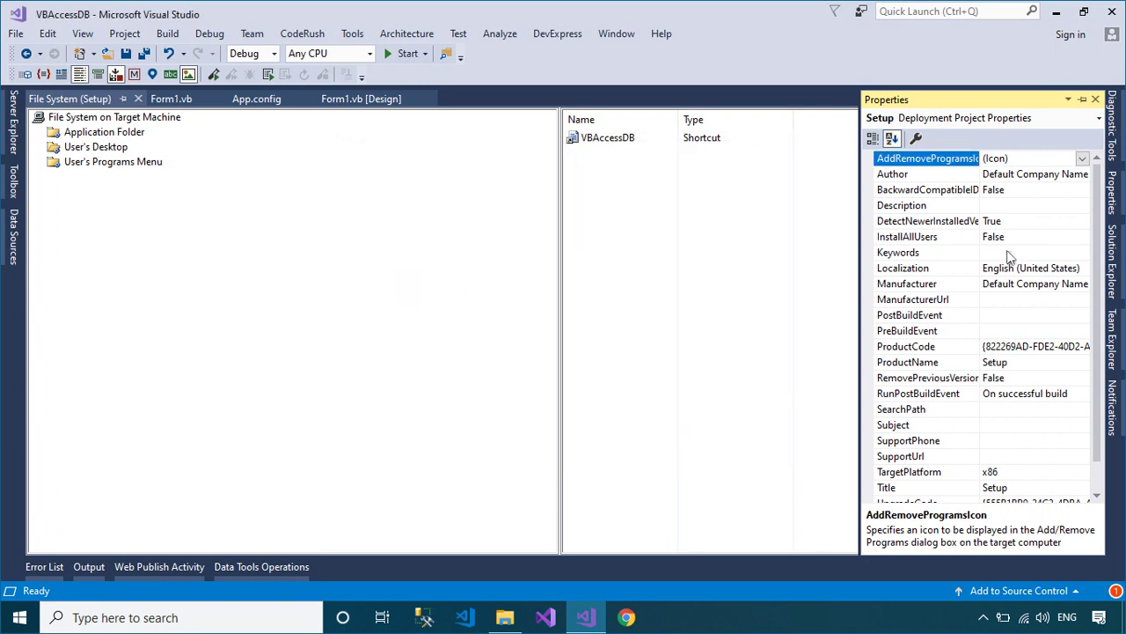
left_click(1054, 176)
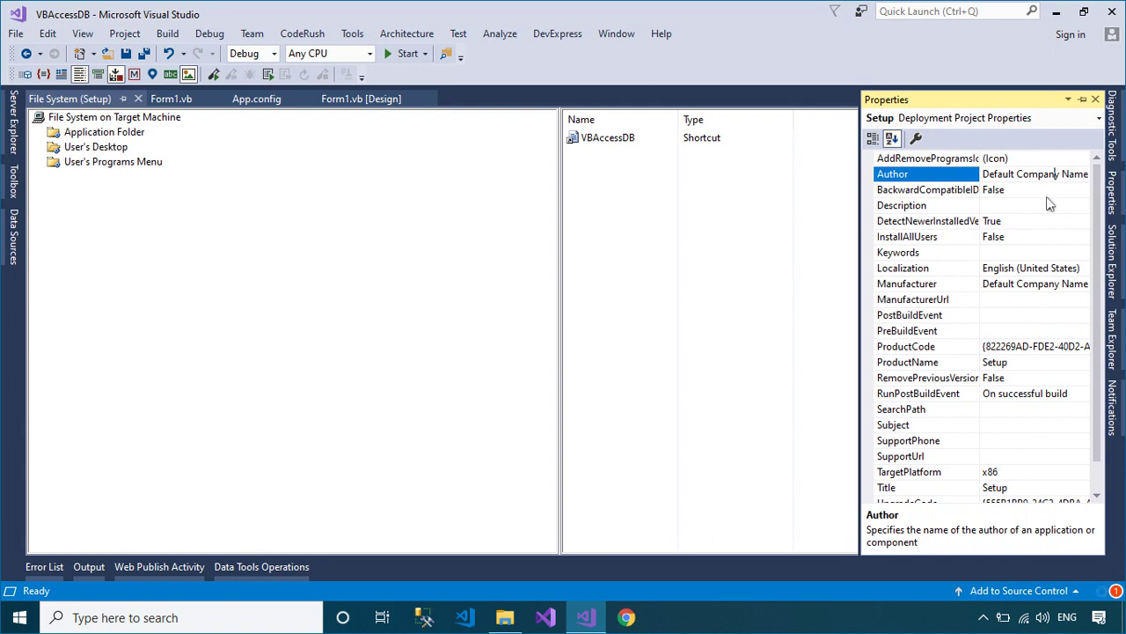
key("ctrl+a")
type("FoxLear")
left_click(1033, 285)
key("ctrl+a")
type("F")
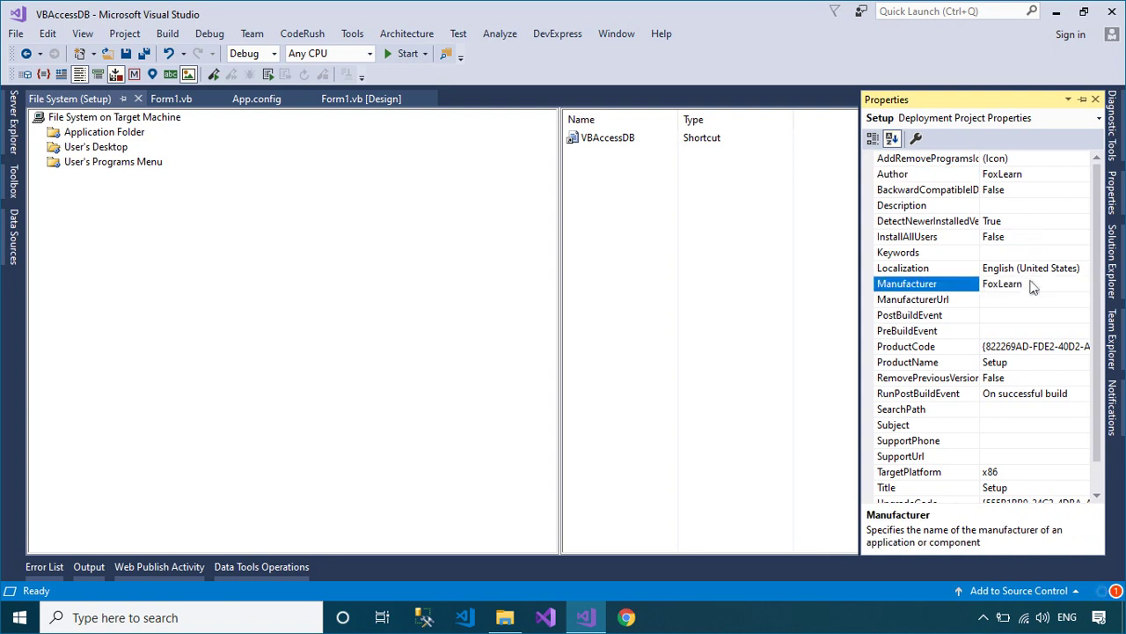
left_click(1006, 303)
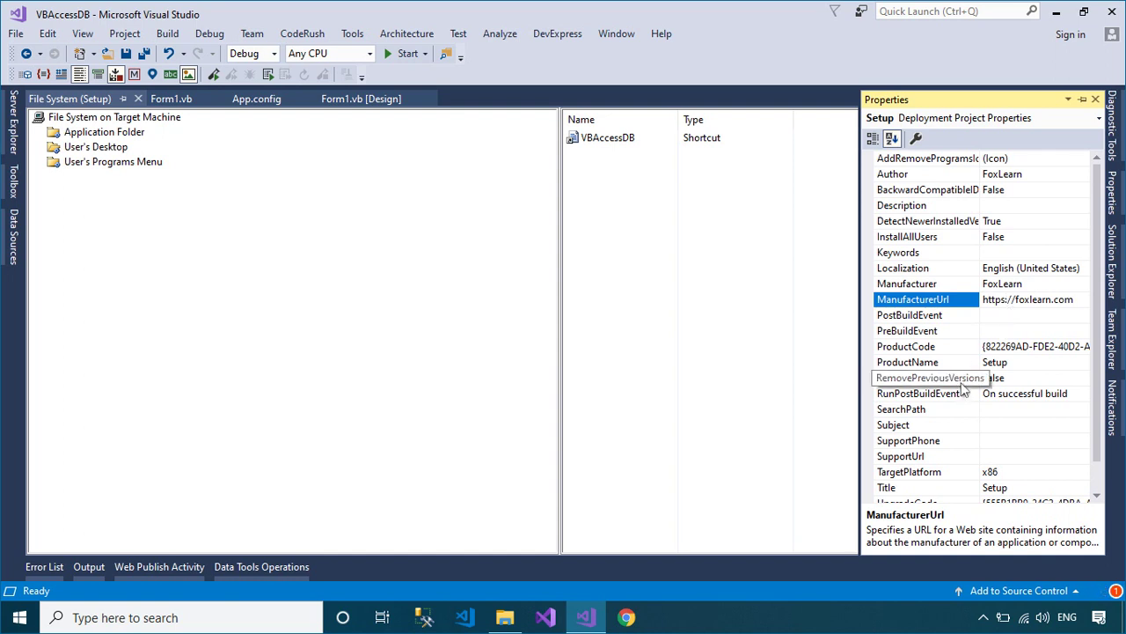
scroll(963, 388, "down", 1)
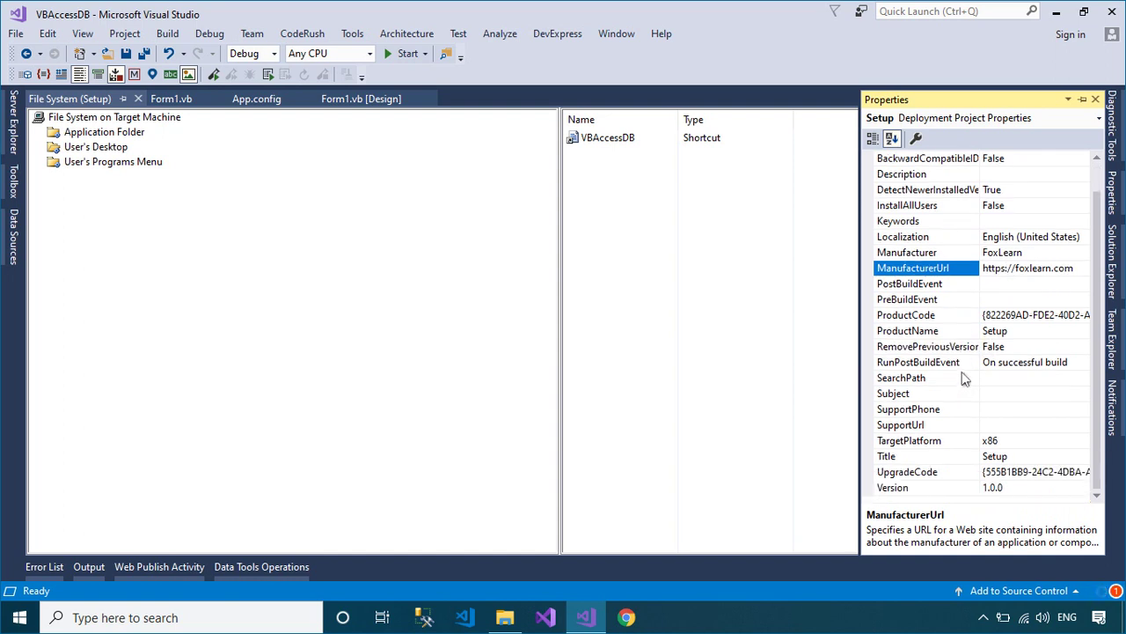
left_click(1018, 337)
left_click(1018, 337)
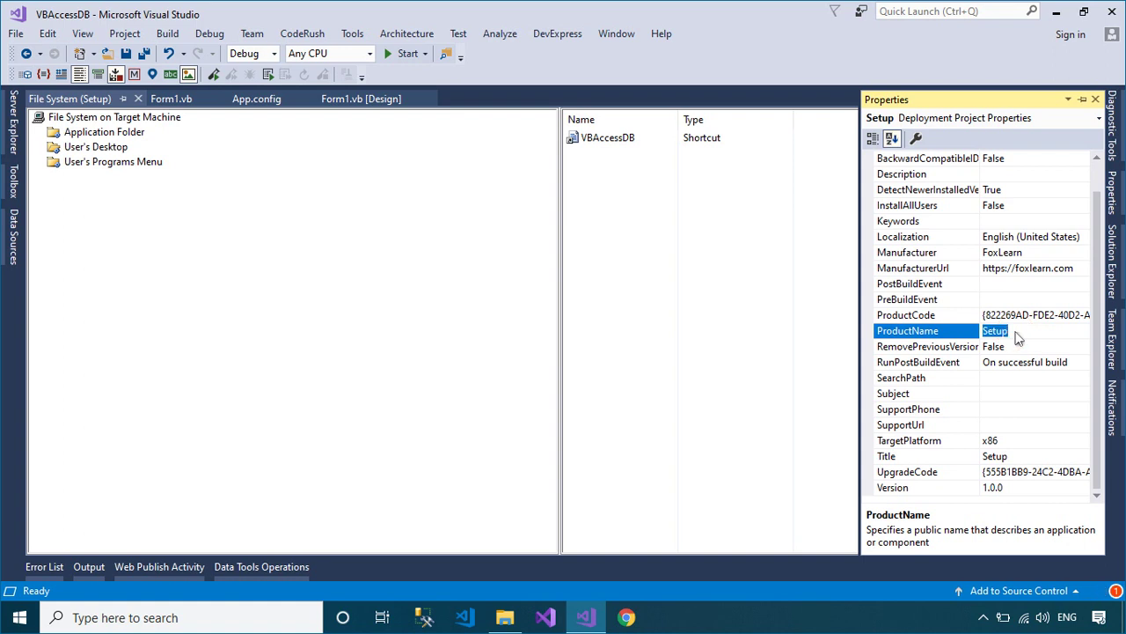
type("VBAccessDB")
left_click(994, 426)
type("https://c-")
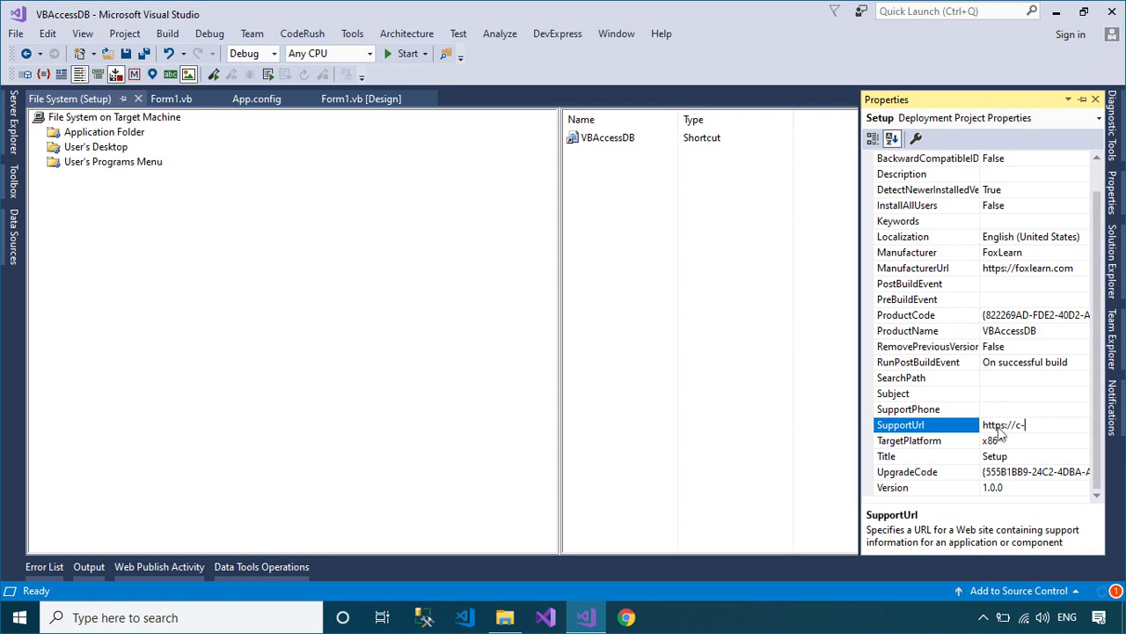
type("sharpcode.com")
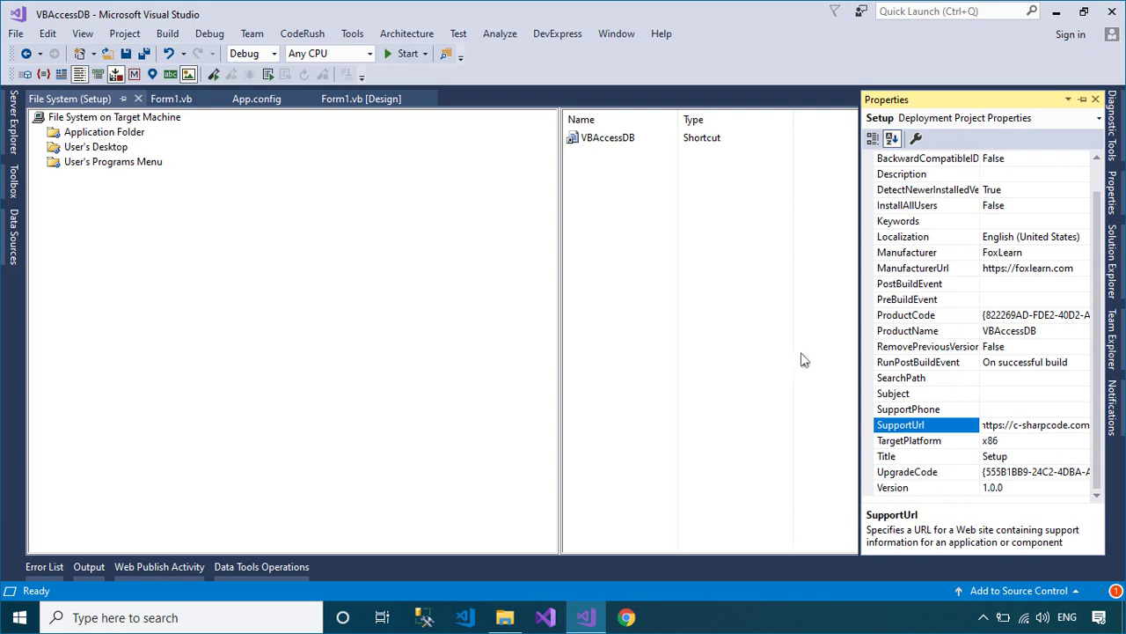
- Rebuild the Setup project from the solution
left_click(1112, 260)
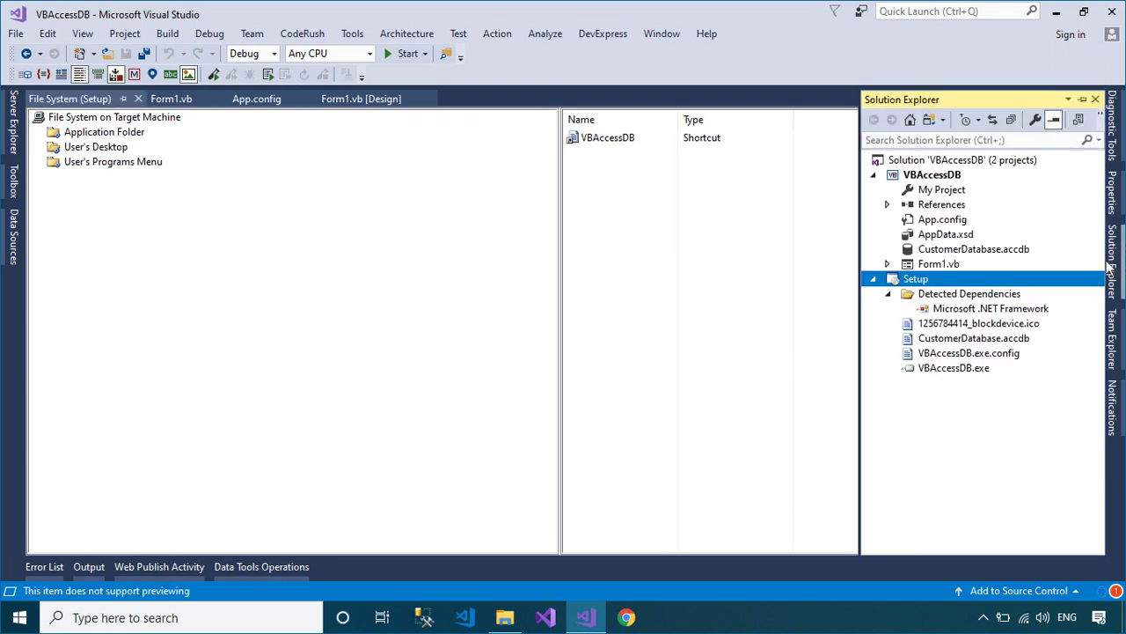
right_click(926, 280)
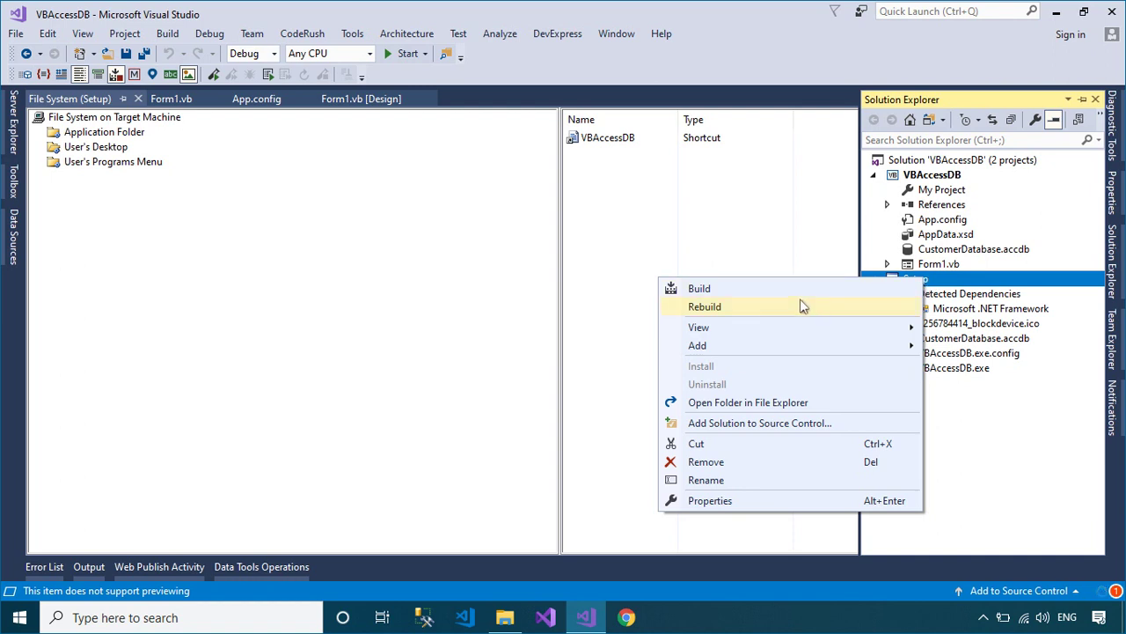
left_click(808, 307)
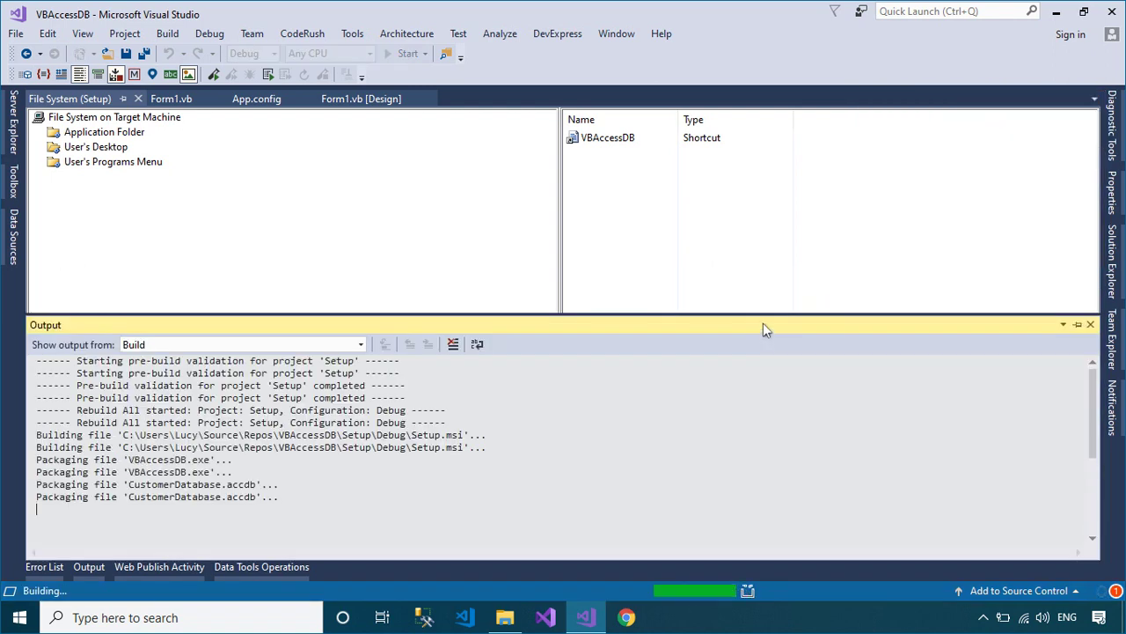
- Open the Setup project's folder in File Explorer and view the built installer files in its Debug folder
left_click(1111, 259)
right_click(917, 279)
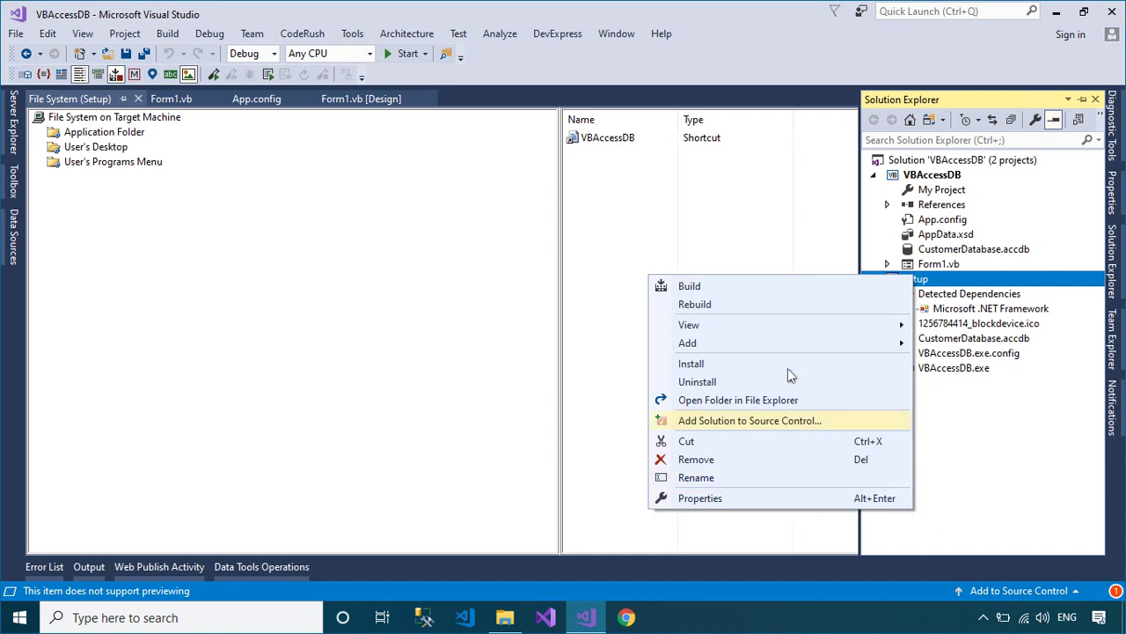
left_click(779, 400)
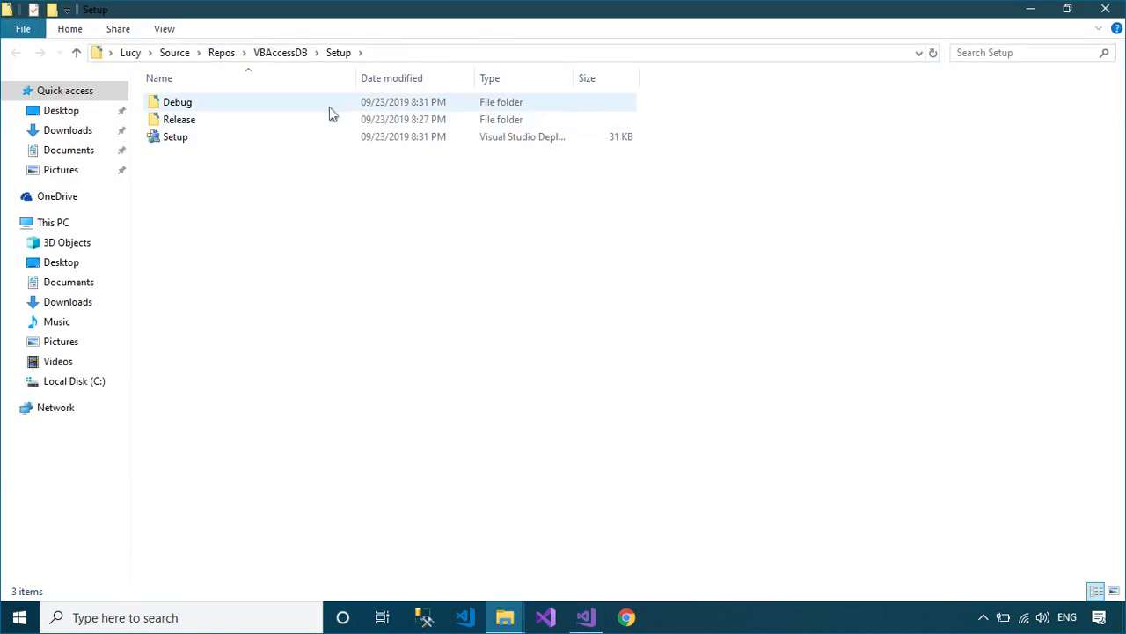
double_click(331, 108)
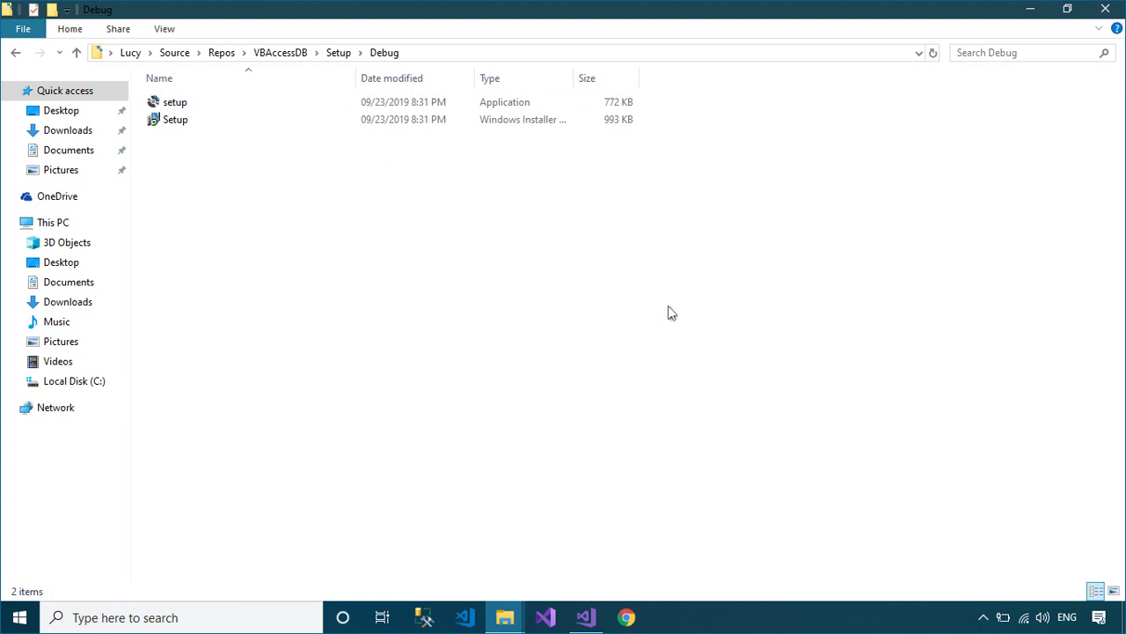
- Switch back to Visual Studio and review the prerequisites list in the Setup project's property pages, leaving the settings unchanged
left_click(583, 621)
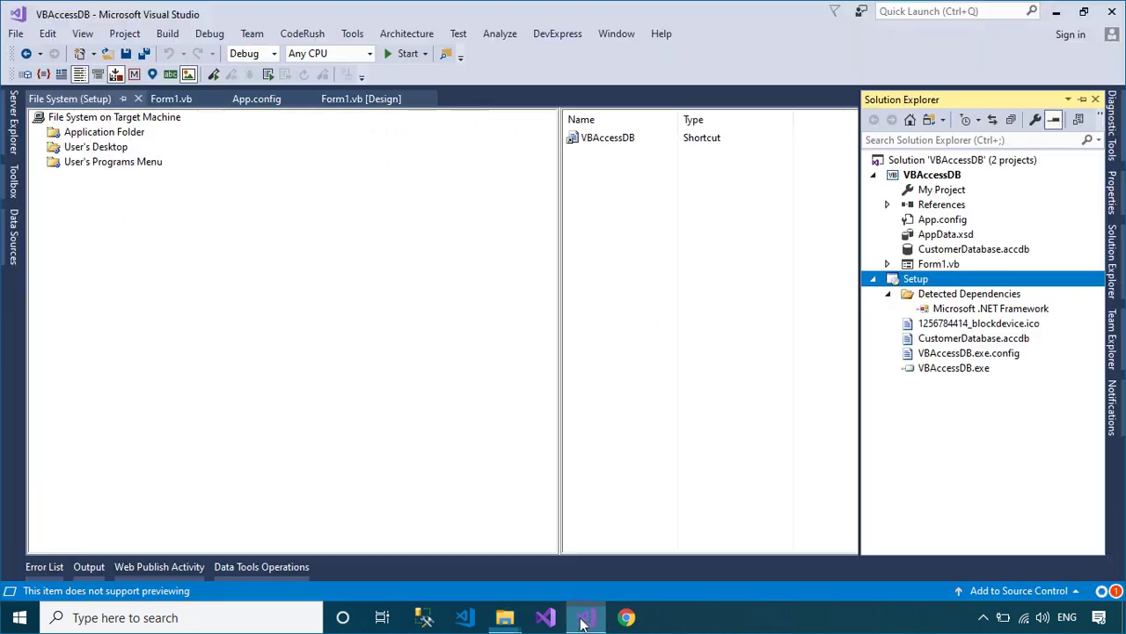
right_click(920, 284)
left_click(777, 511)
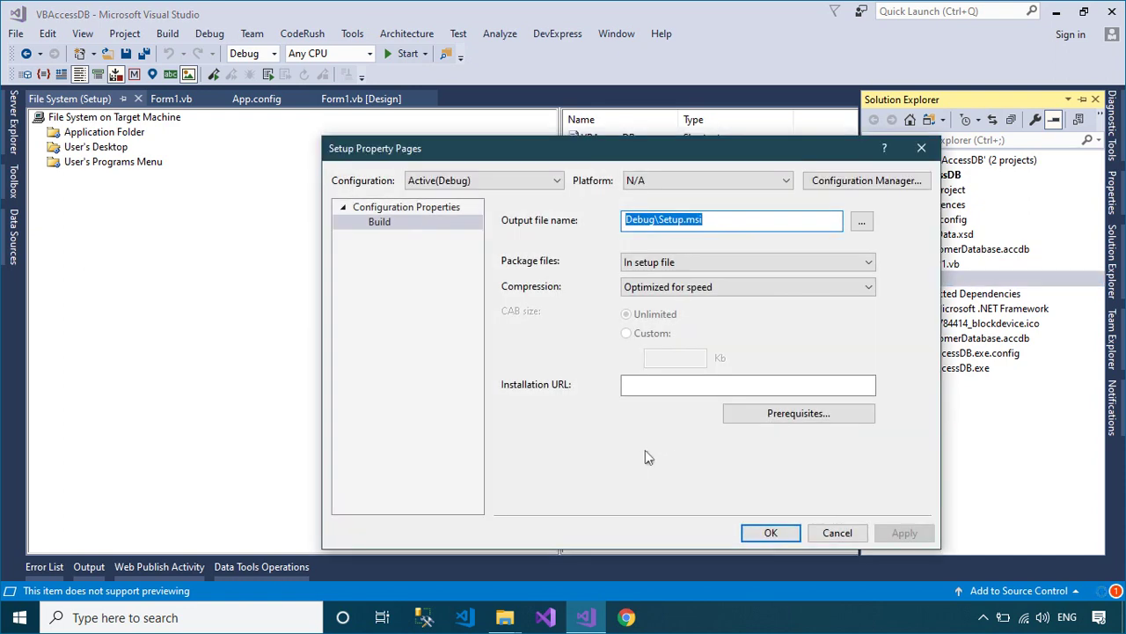
left_click(748, 413)
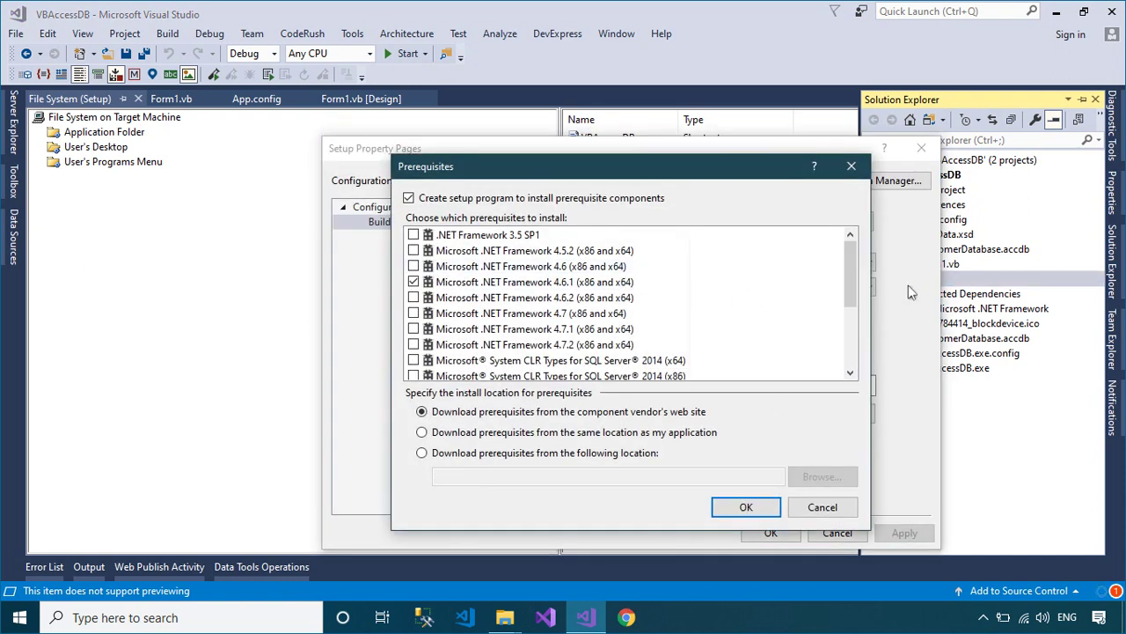
left_click_drag(855, 268, 862, 340)
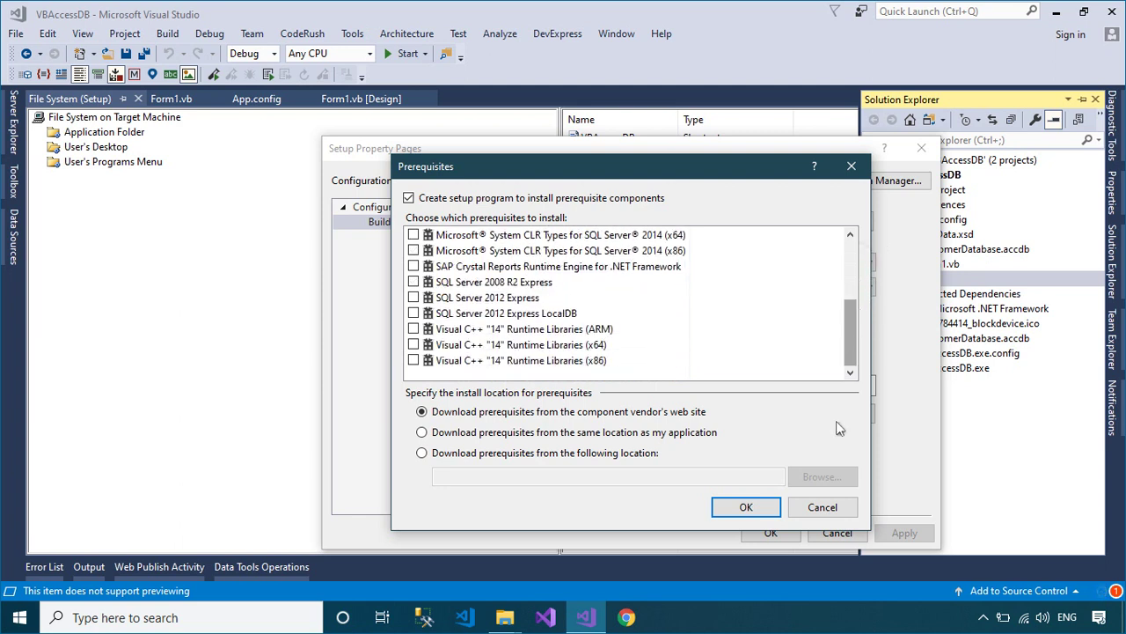
left_click(822, 508)
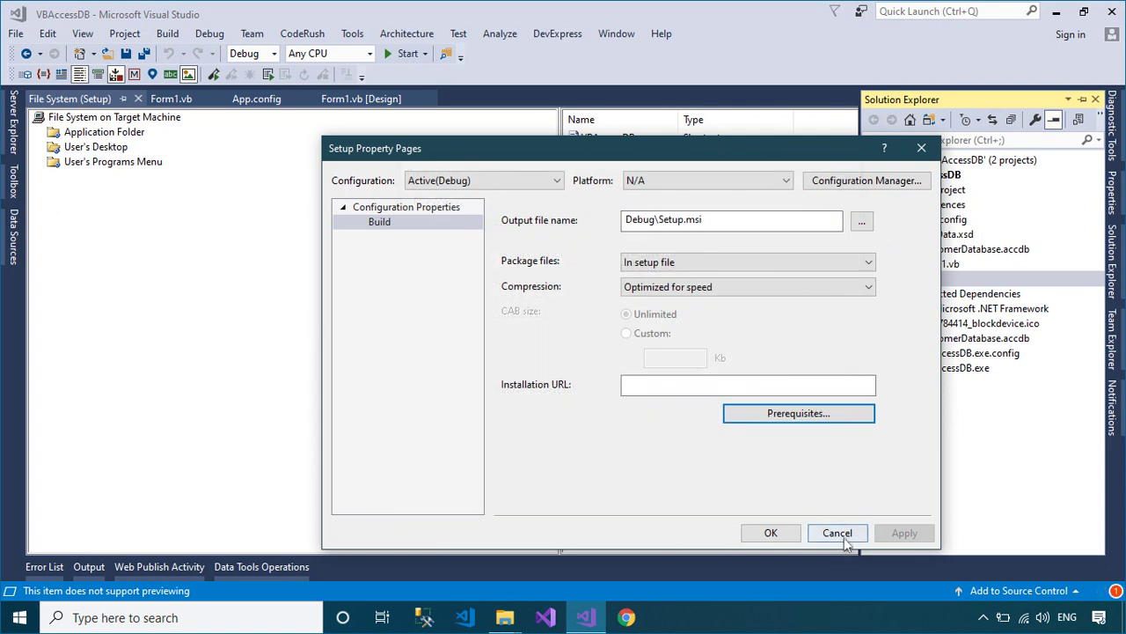
left_click(837, 533)
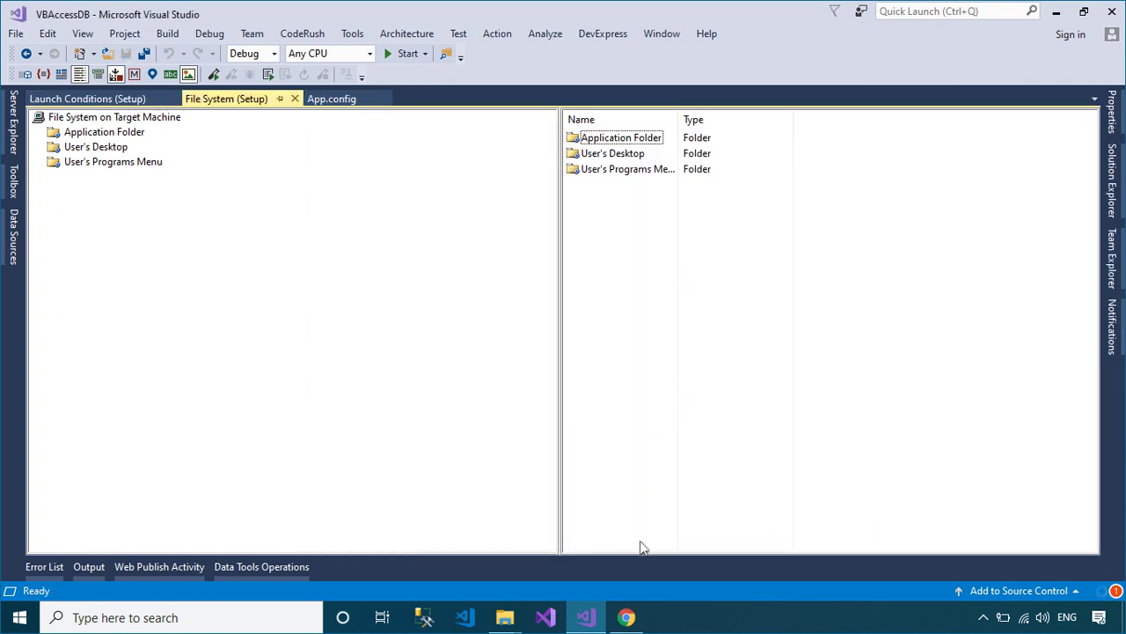
- View the Access Database Engine download page in Chrome, and open the AccessDatabaseEngine folder in Downloads with File Explorer
left_click(626, 617)
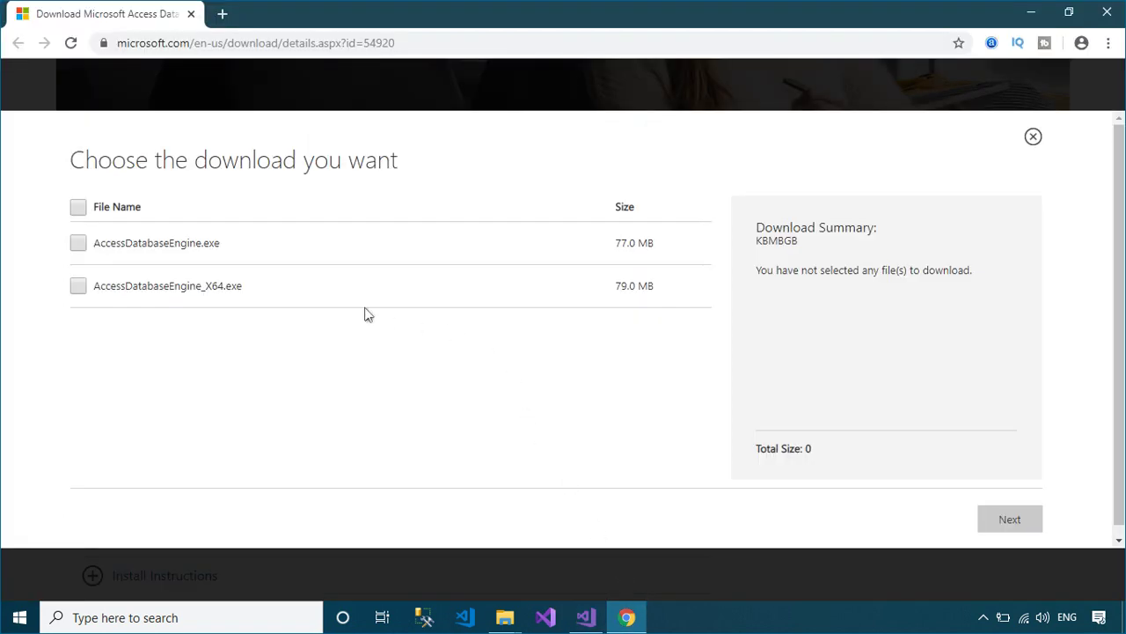
mouse_move(512, 618)
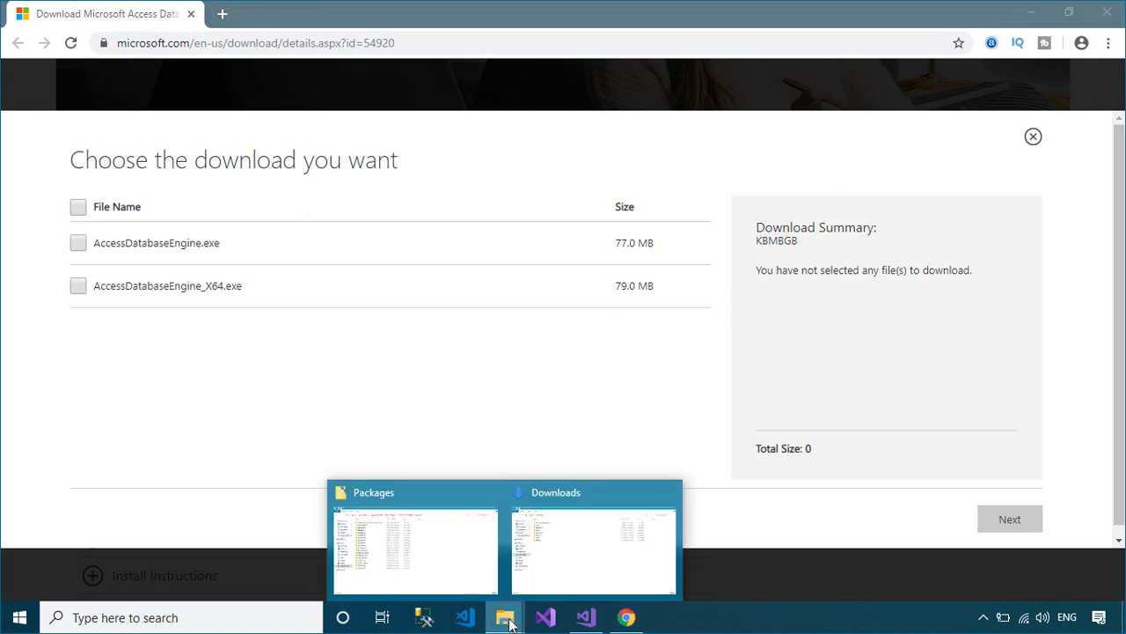
left_click(569, 536)
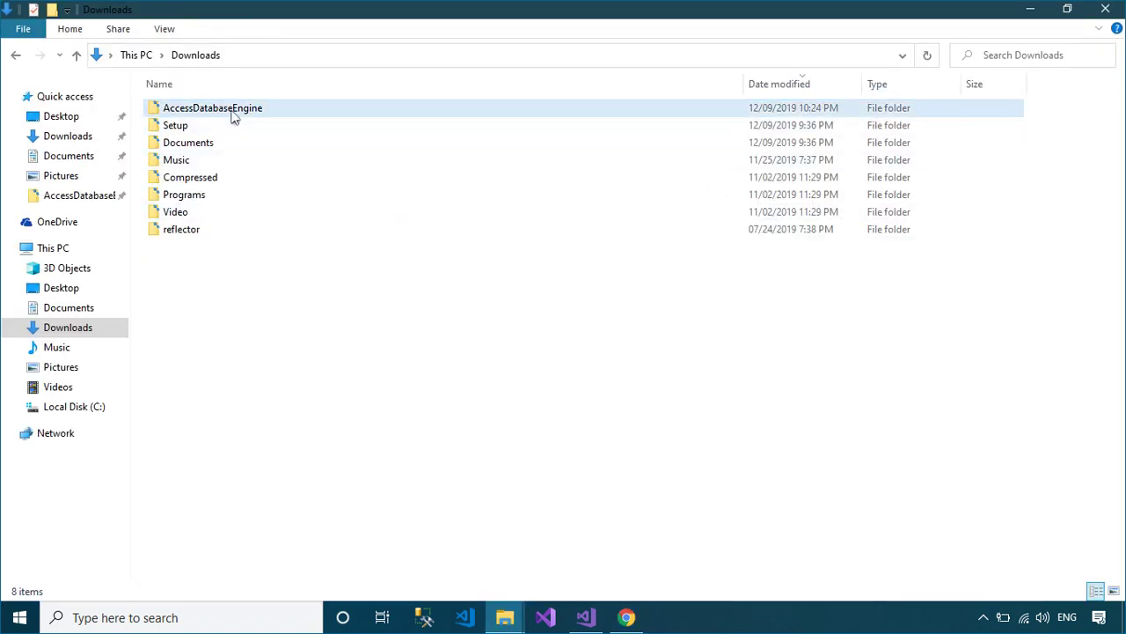
double_click(264, 111)
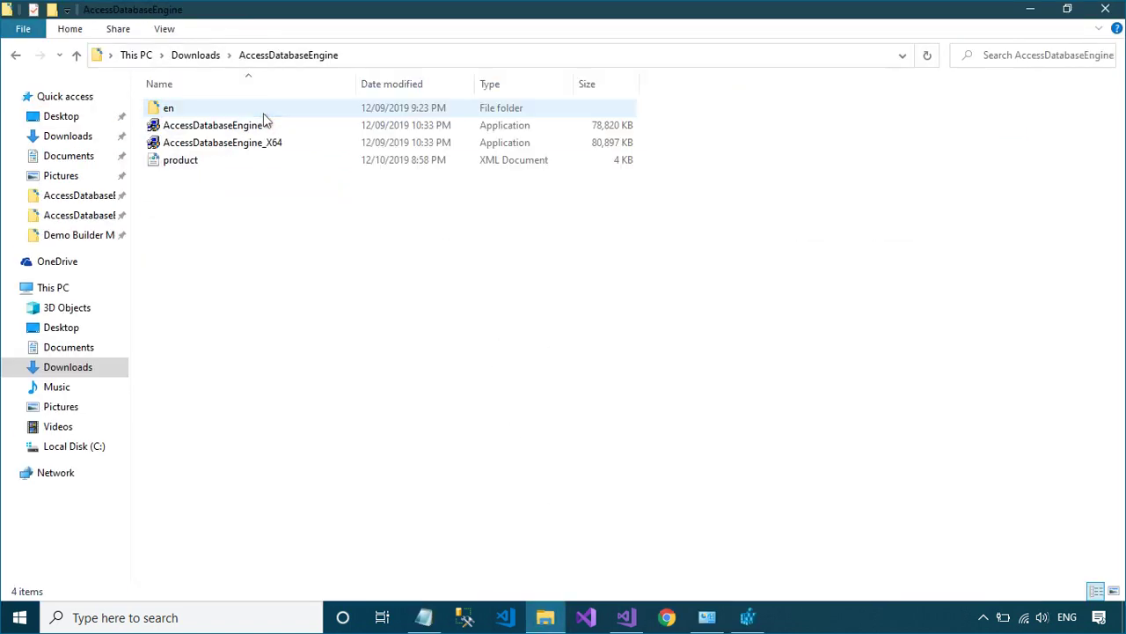
- Open the product XML file from the AccessDatabaseEngine folder in Notepad++, and return to the folder
right_click(178, 167)
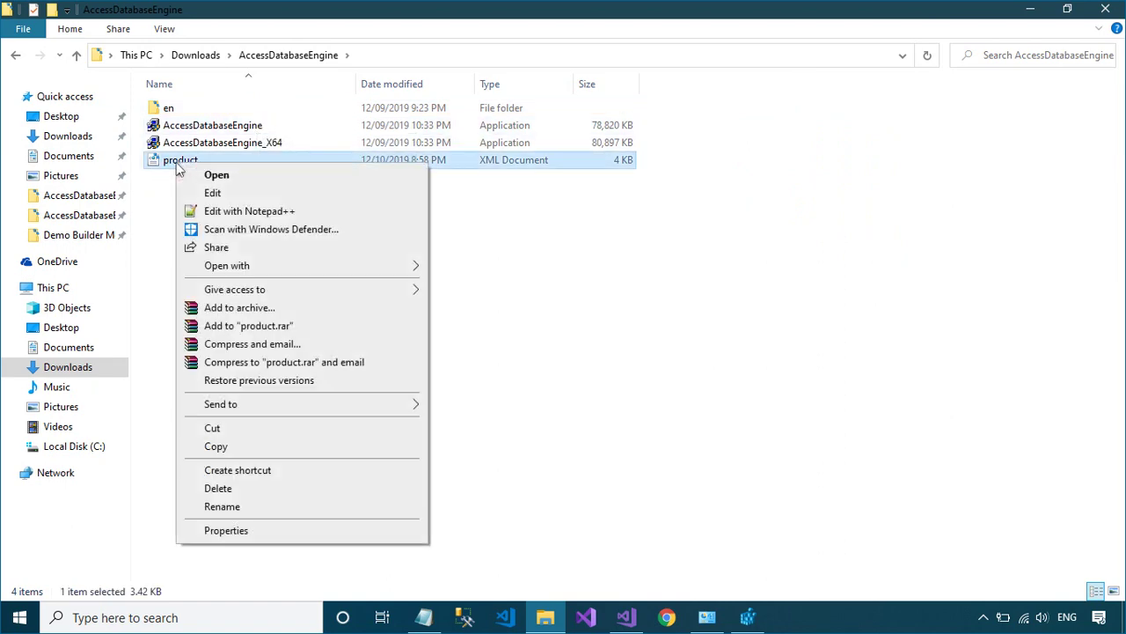
left_click(264, 211)
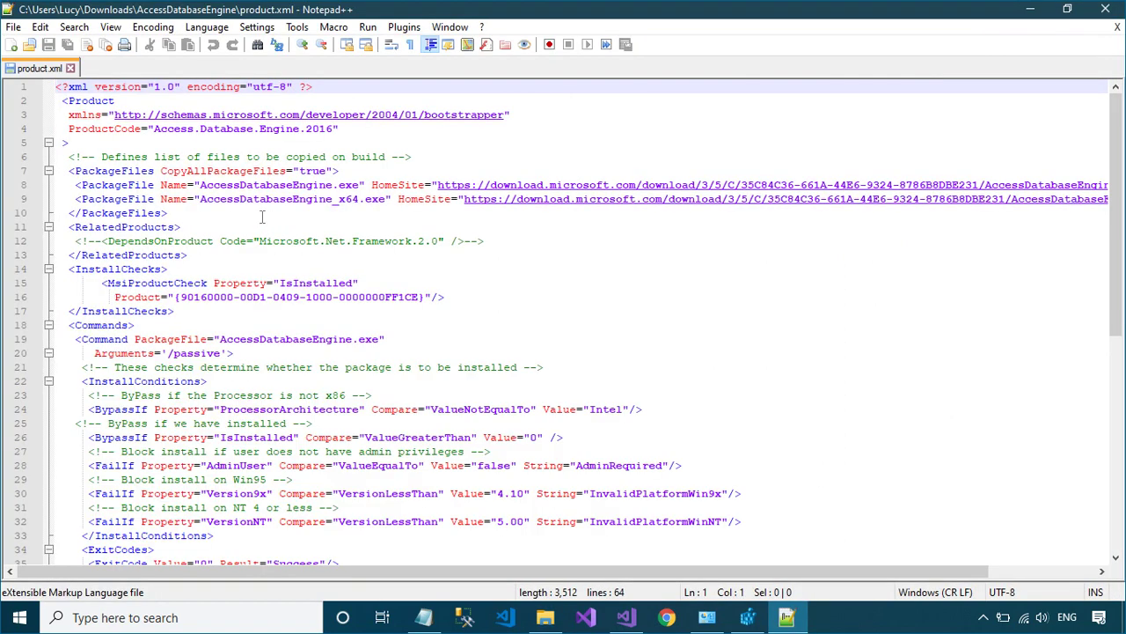
left_click(1030, 9)
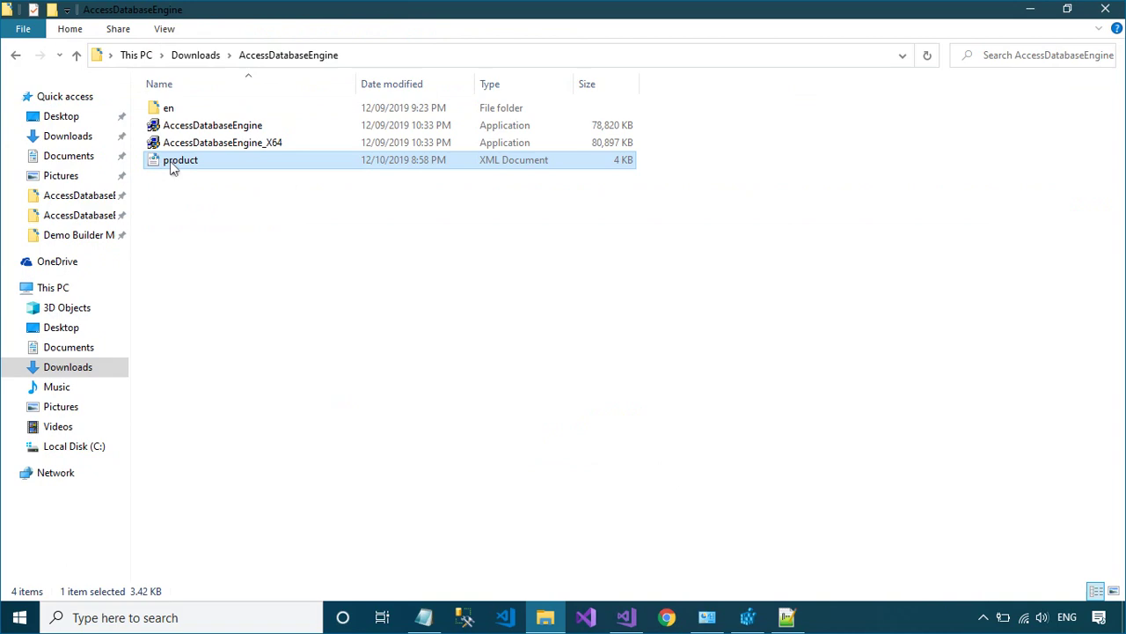
- Open the package XML file from the en subfolder in Notepad++
double_click(176, 107)
left_click(172, 112)
right_click(172, 114)
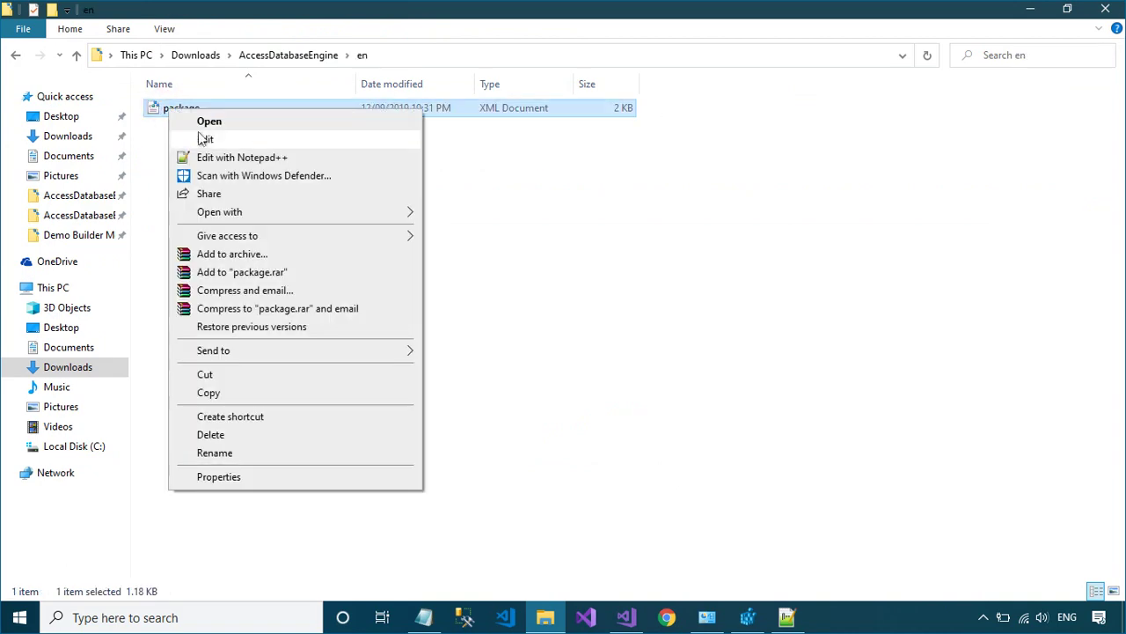
left_click(231, 154)
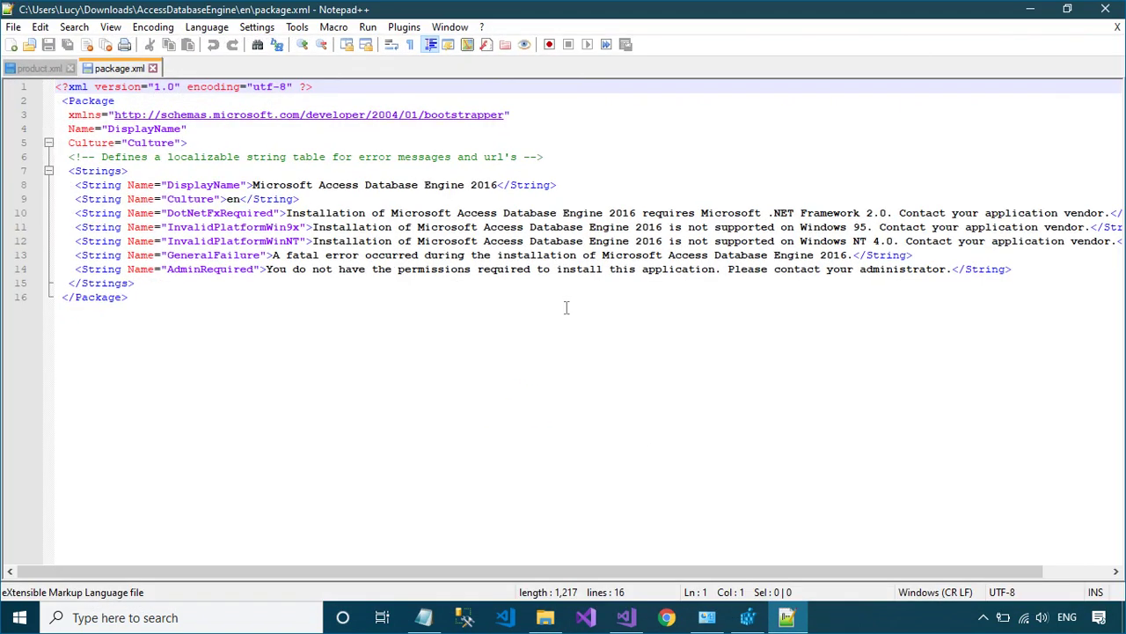
- Compare the MsiProductCheck product code in product.xml with the Access Database Engine's Uninstall key in Registry Editor, and review package.xml
left_click(35, 67)
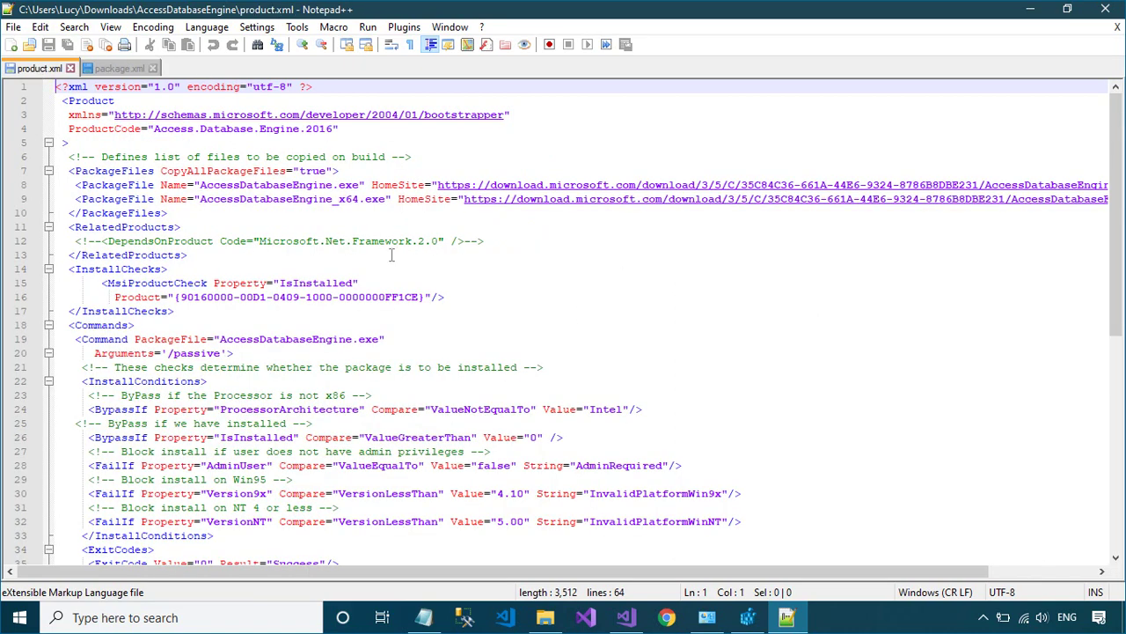
left_click_drag(181, 300, 419, 295)
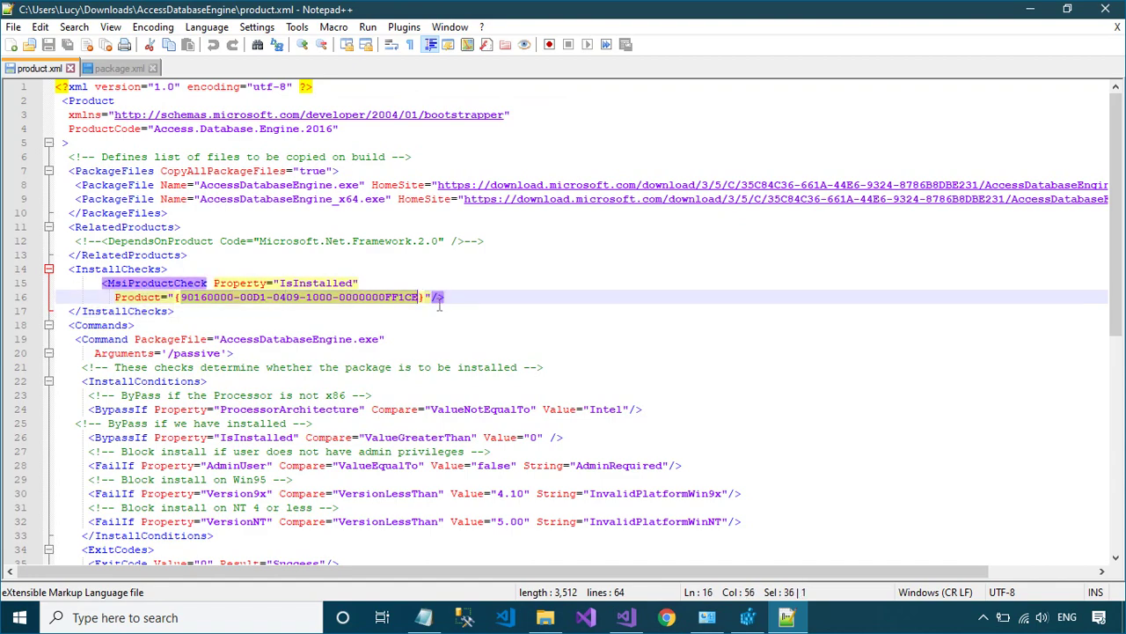
left_click(747, 616)
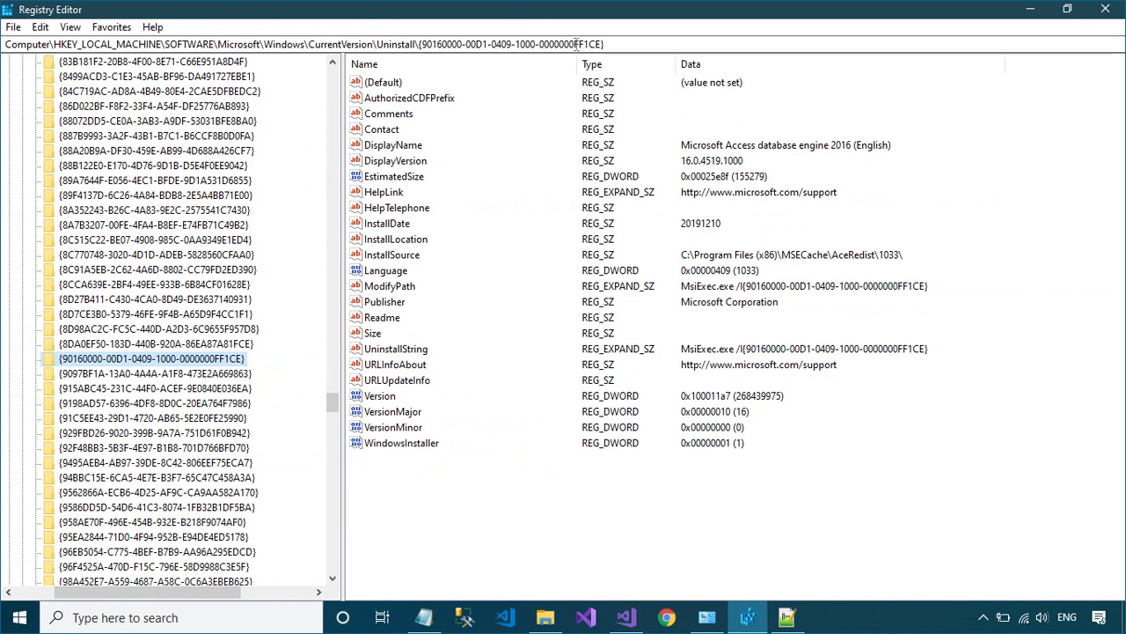
left_click(635, 44)
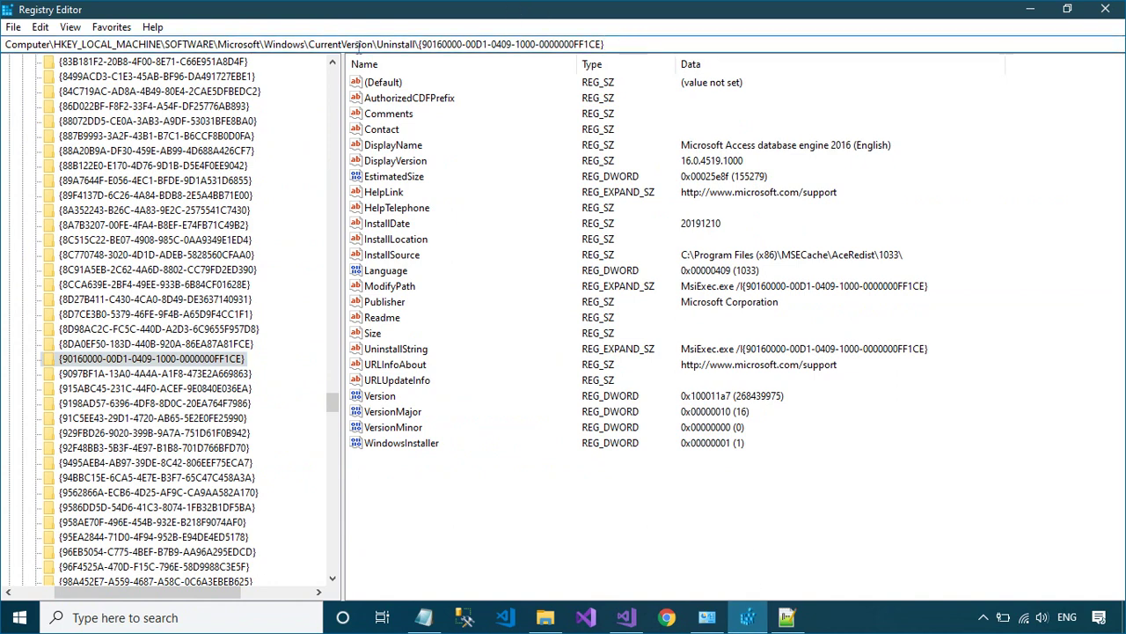
left_click_drag(69, 44, 646, 45)
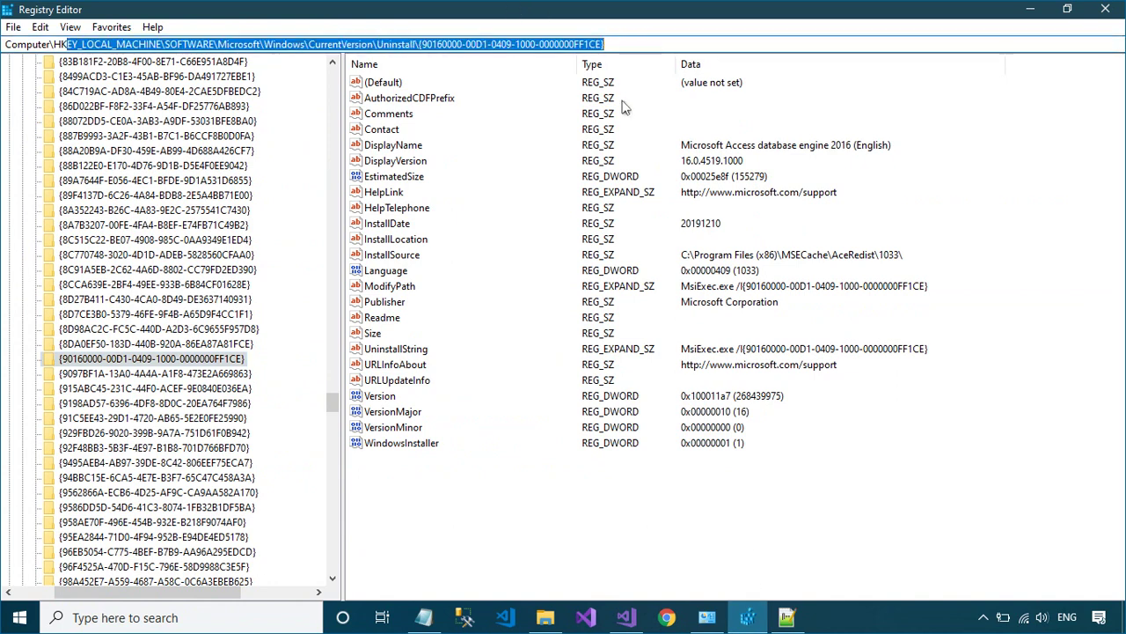
left_click(787, 616)
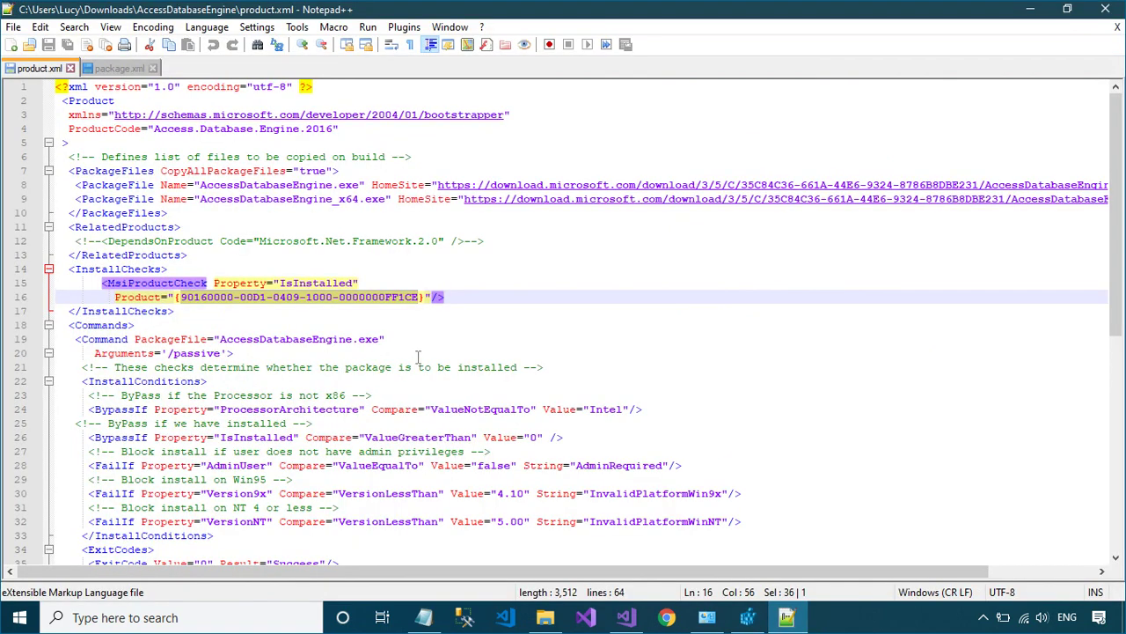
left_click(132, 69)
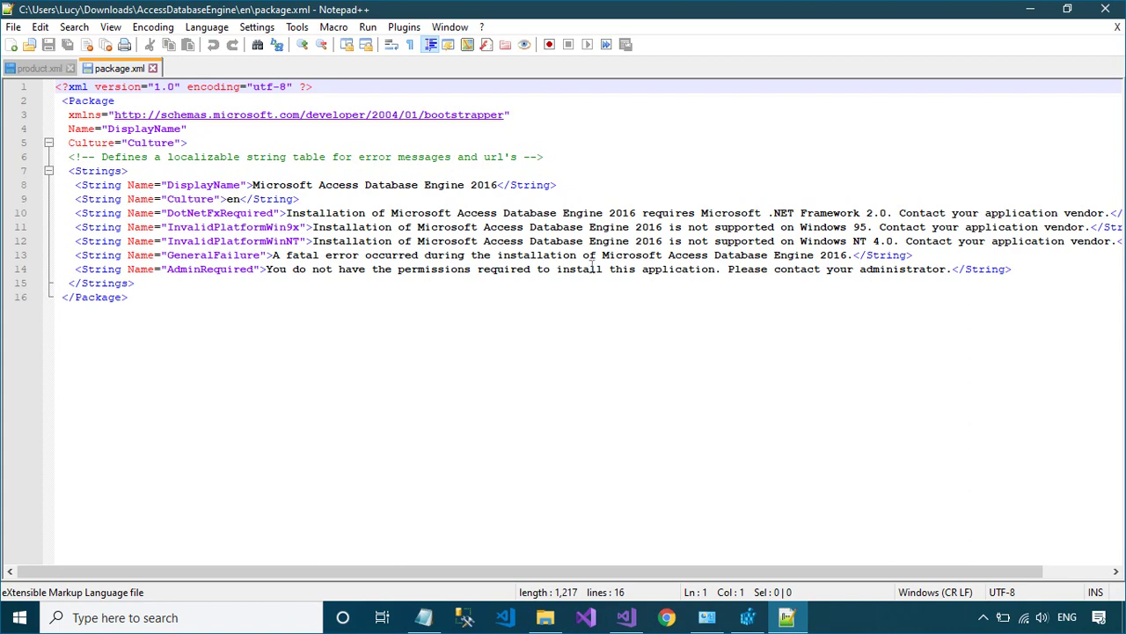
- Close Notepad++, return to Downloads in File Explorer, and copy the AccessDatabaseEngine folder
left_click(1105, 10)
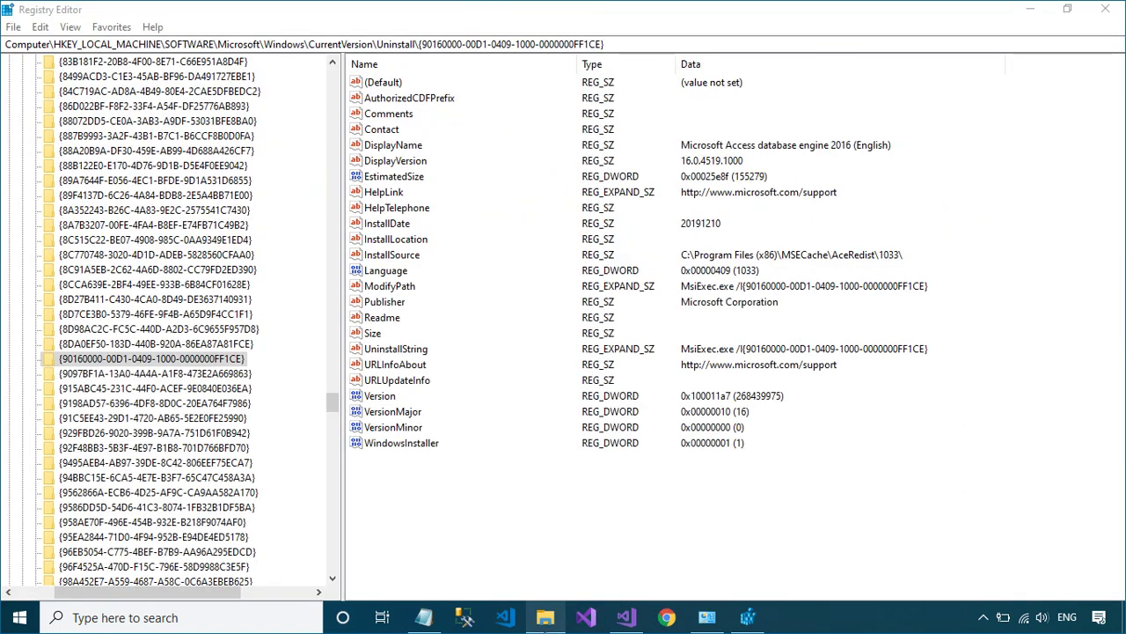
left_click(545, 618)
left_click(524, 404)
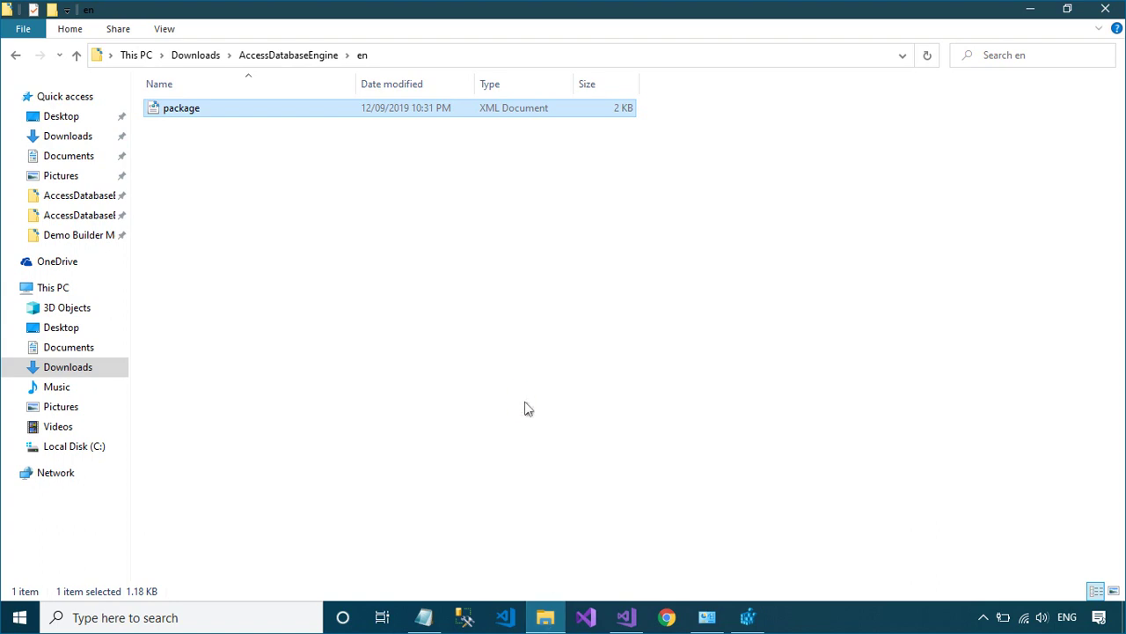
left_click(220, 55)
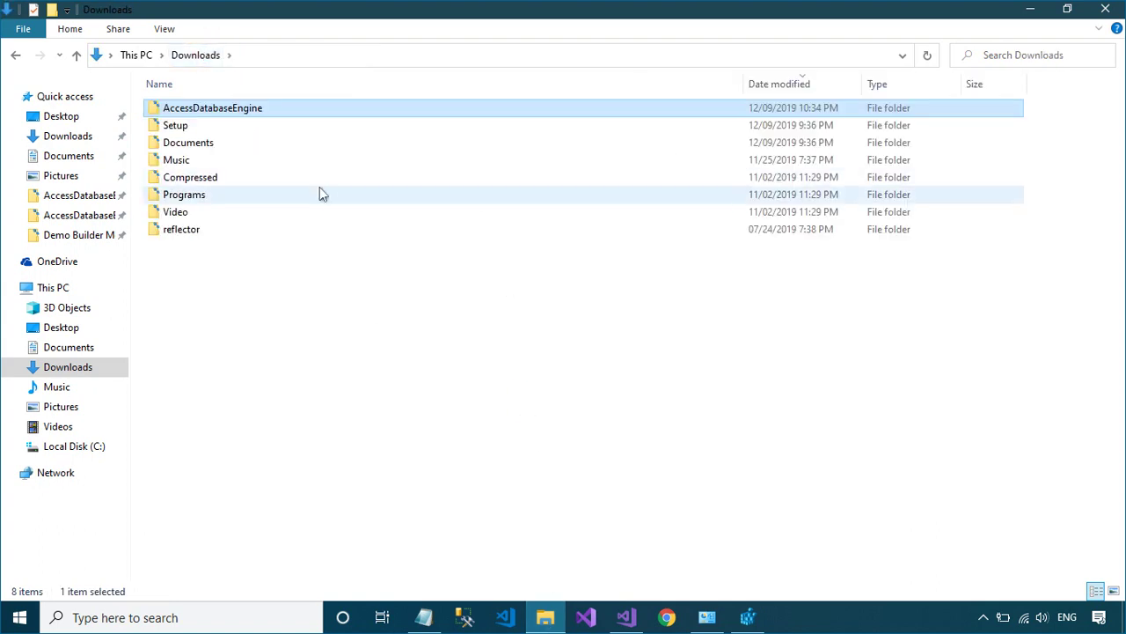
left_click(350, 304)
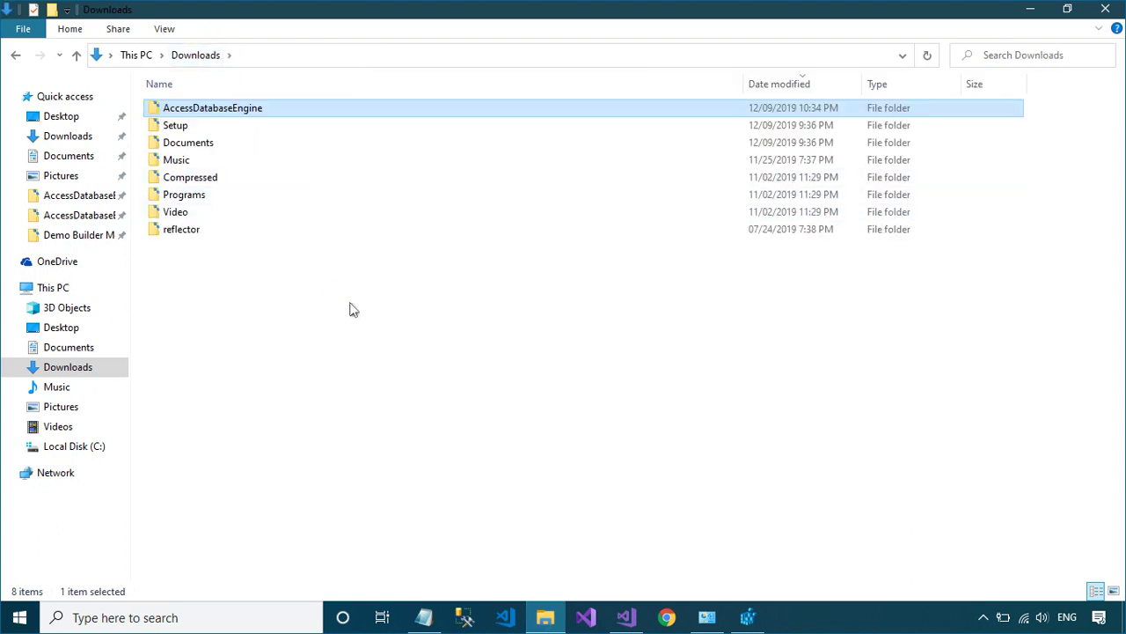
right_click(217, 110)
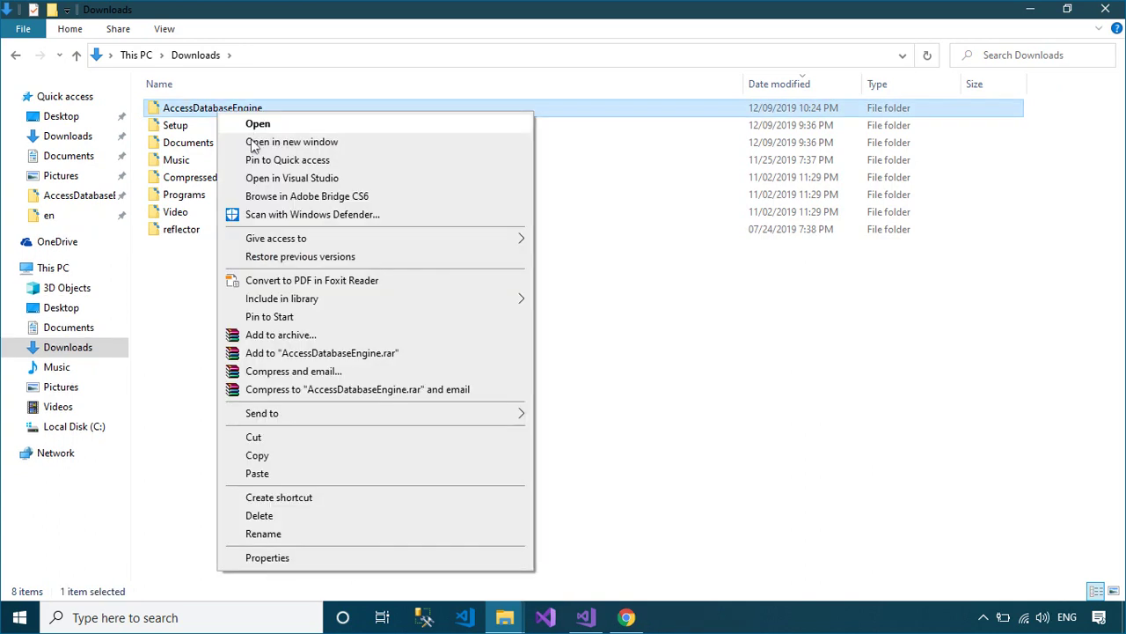
left_click(297, 455)
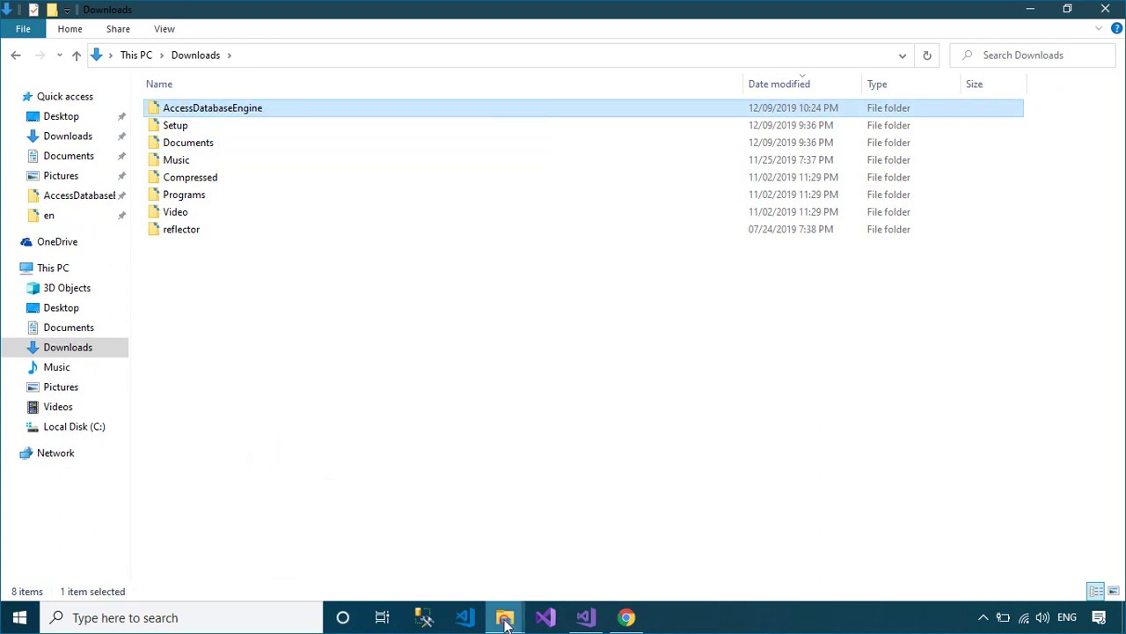
- Paste the copied folder into C:\Program Files (x86)\Microsoft SDKs\ClickOnce Bootstrapper\Packages
mouse_move(511, 618)
left_click(419, 560)
left_click(649, 56)
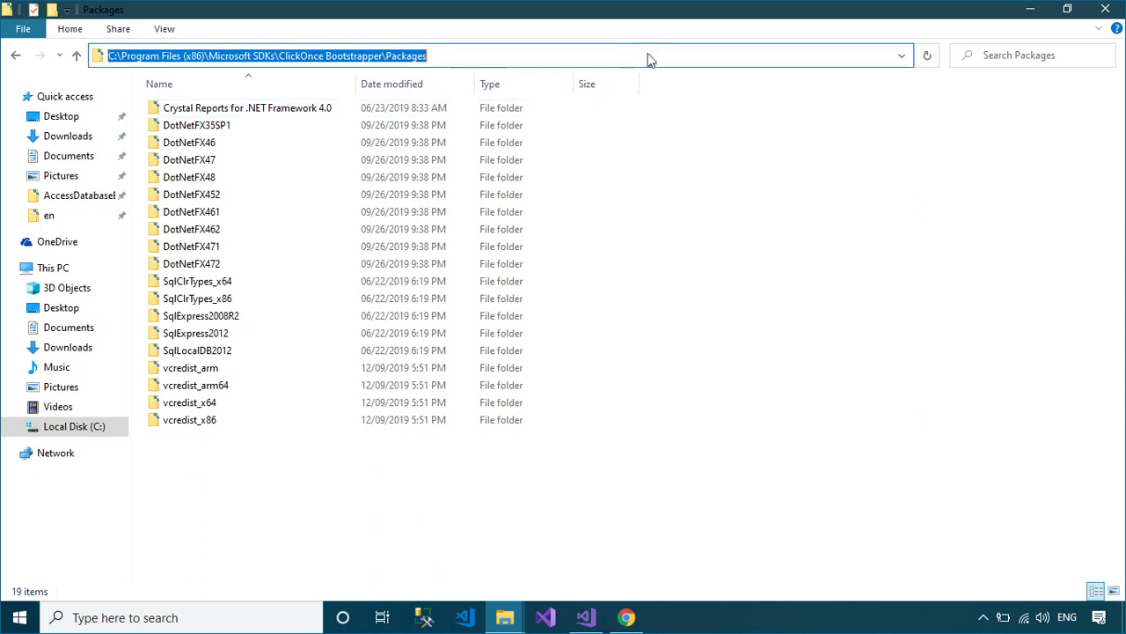
left_click(621, 508)
right_click(621, 508)
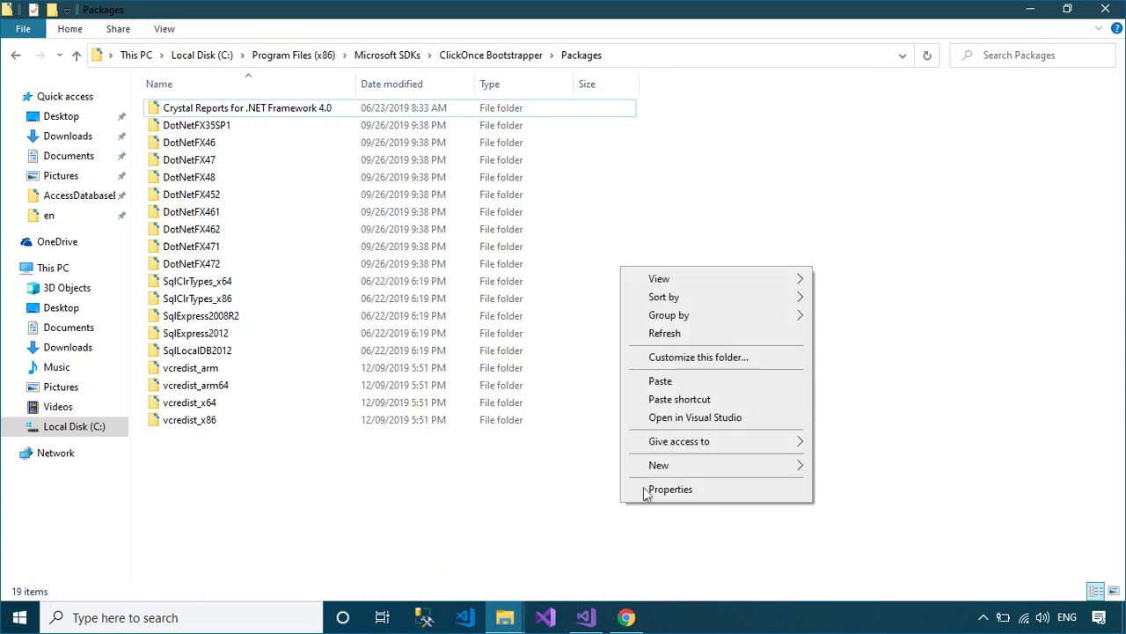
left_click(673, 384)
left_click(520, 197)
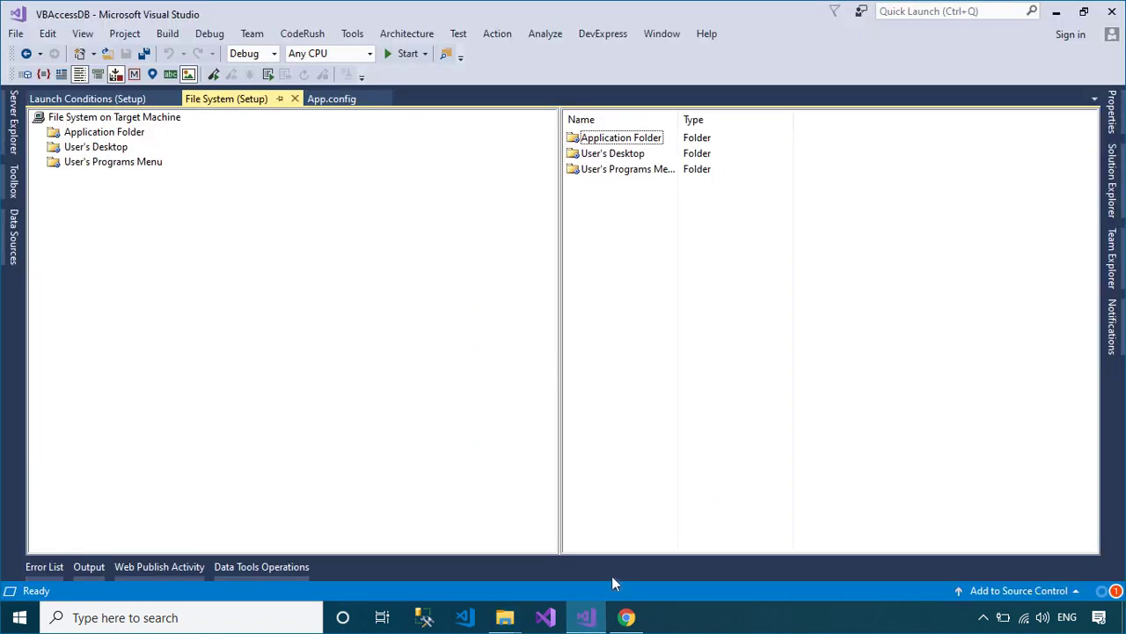
- In Visual Studio, add Microsoft Access Database Engine 2016 to the Setup project's prerequisites and apply the project properties
left_click(1112, 185)
right_click(922, 284)
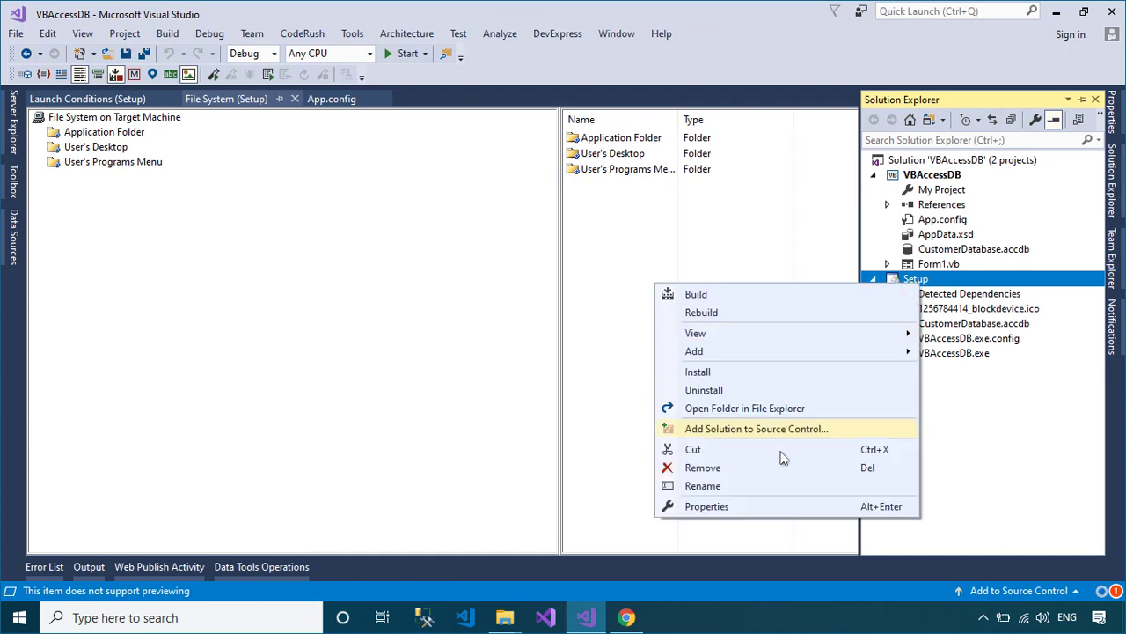
left_click(777, 507)
left_click(749, 416)
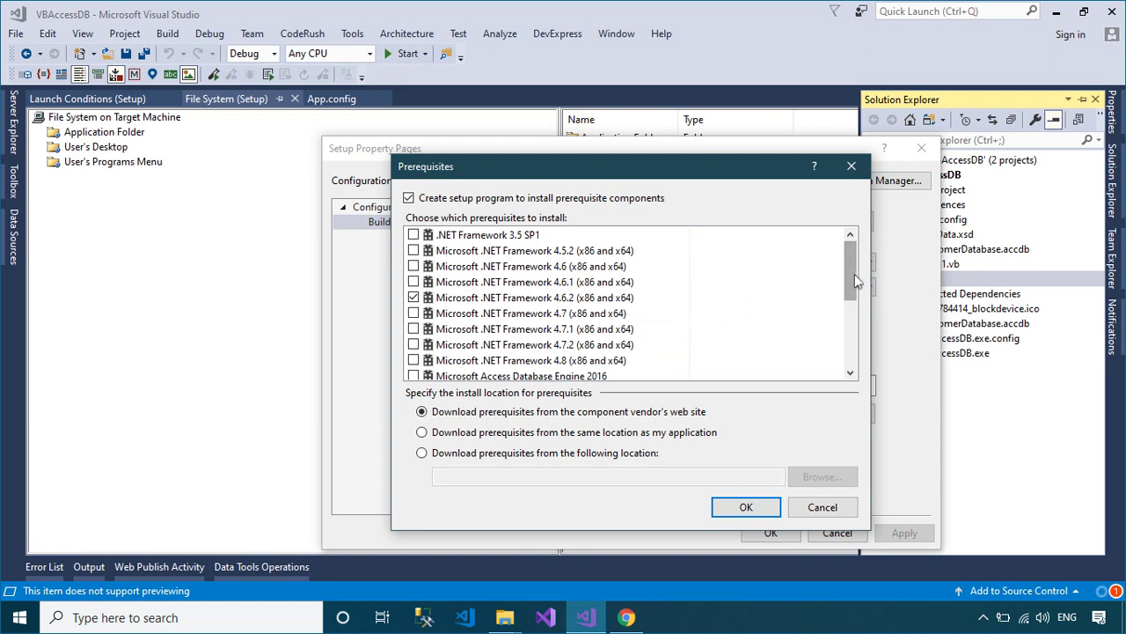
left_click_drag(855, 273, 853, 293)
left_click(413, 329)
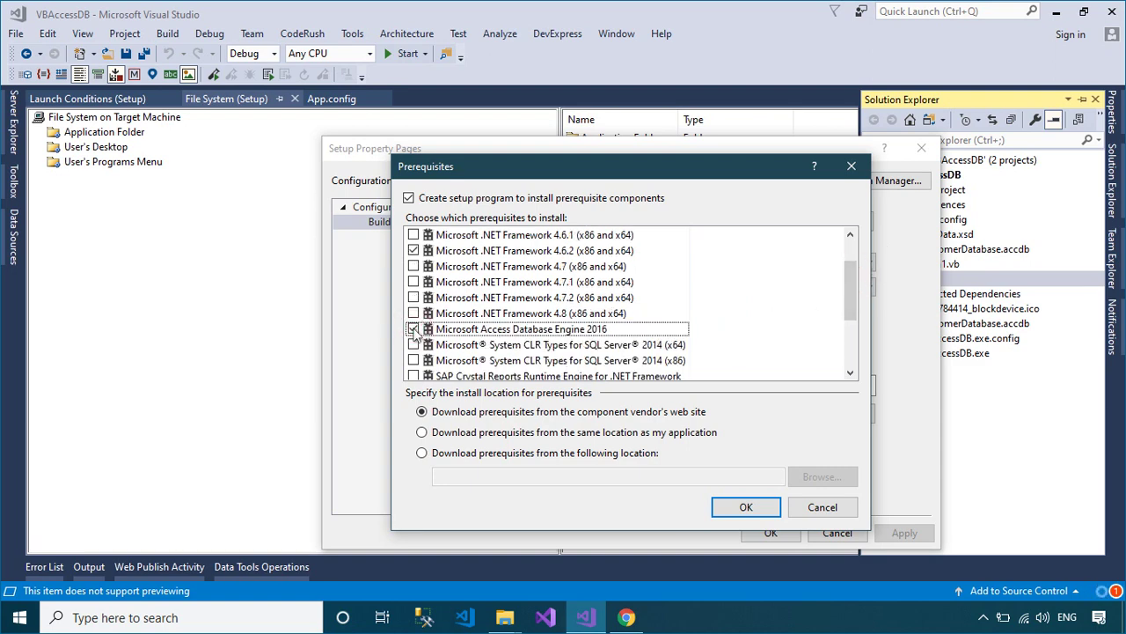
left_click(747, 510)
left_click(770, 532)
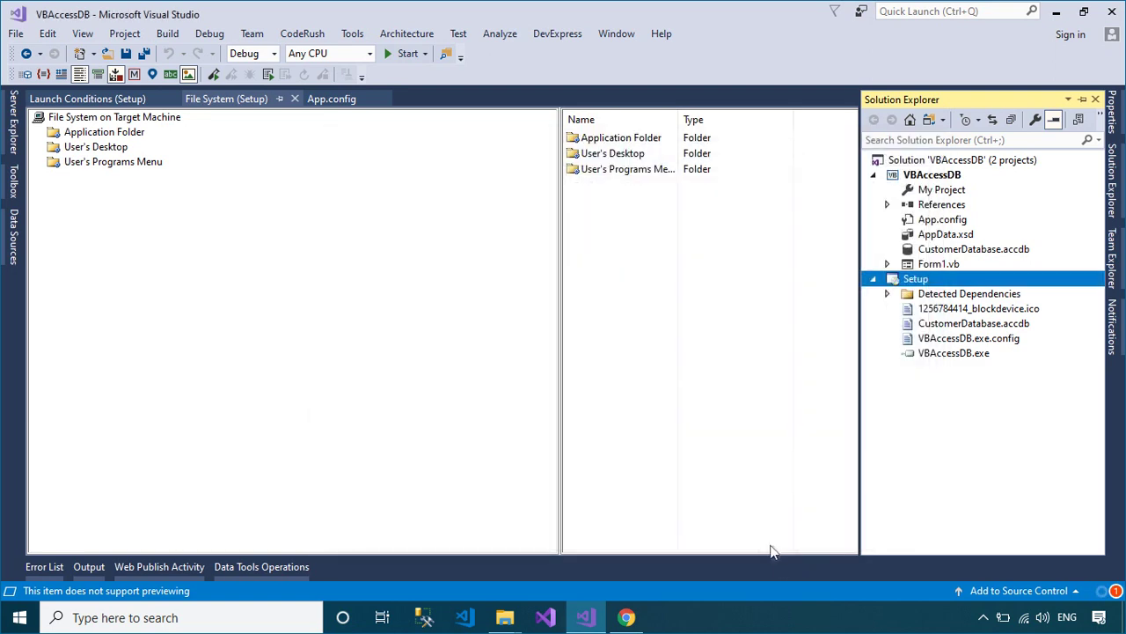
- Rebuild the Setup project and open its Debug output folder in File Explorer
right_click(918, 284)
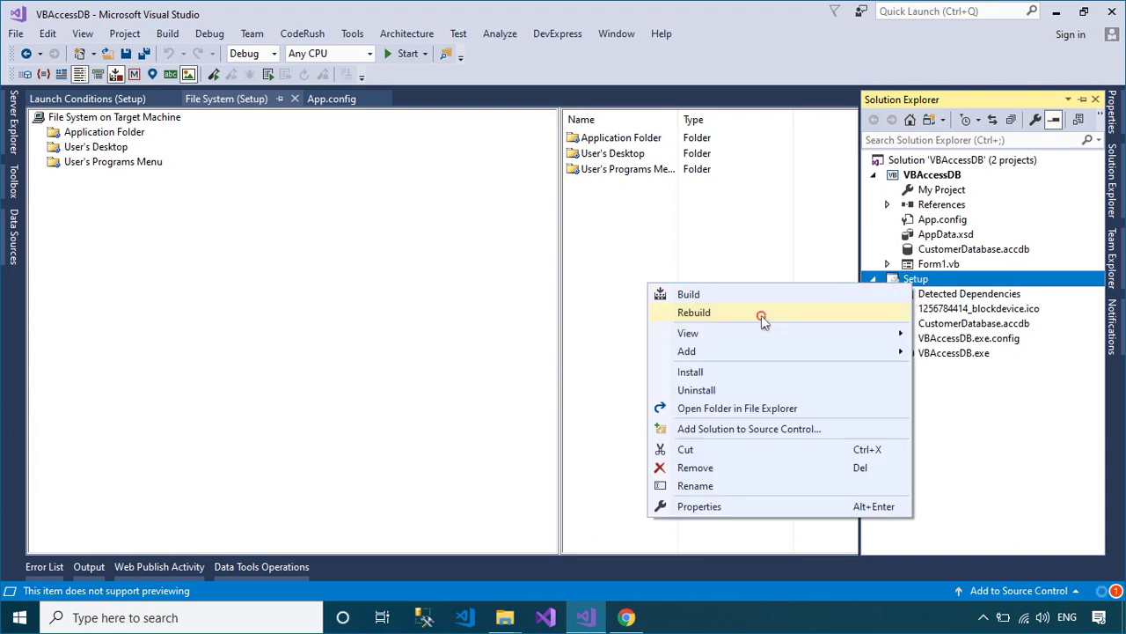
left_click(762, 318)
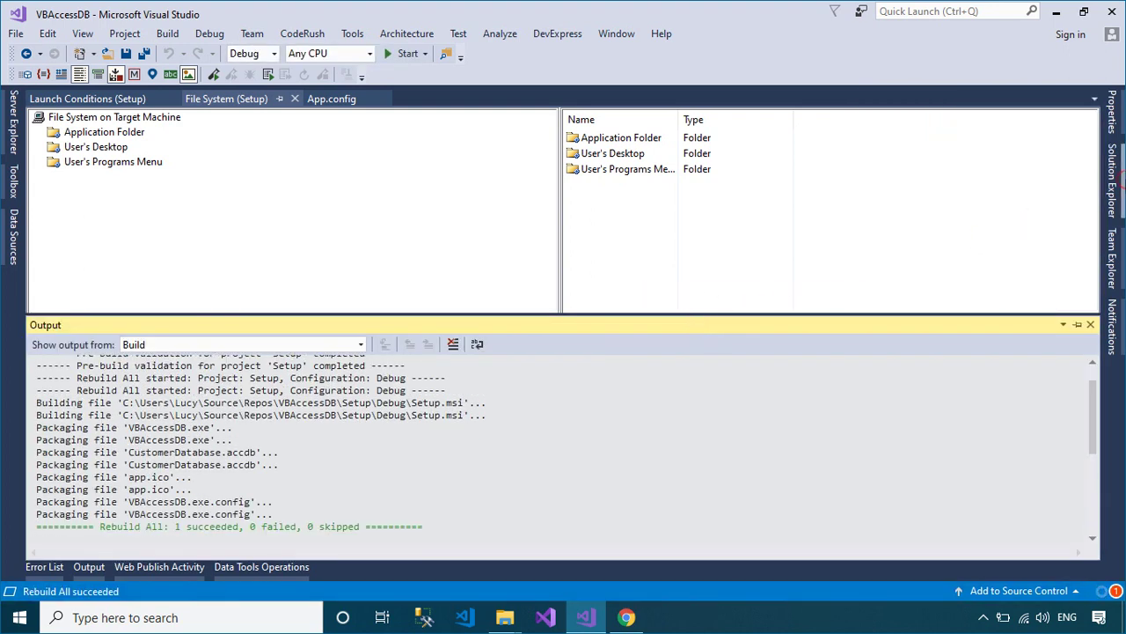
left_click(1111, 180)
right_click(923, 280)
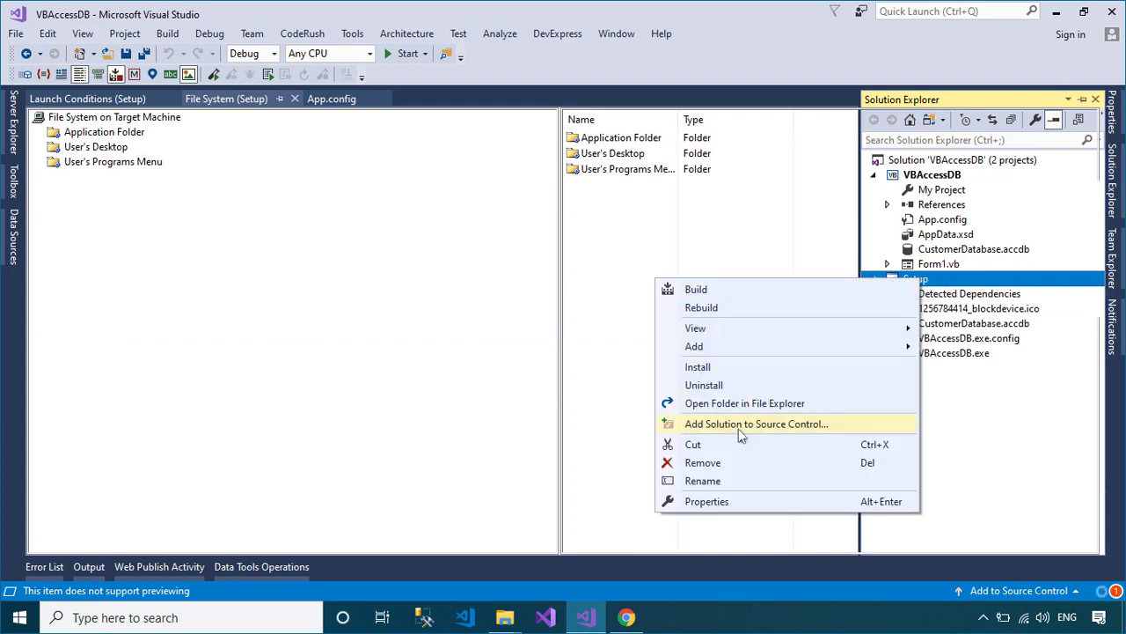
left_click(723, 403)
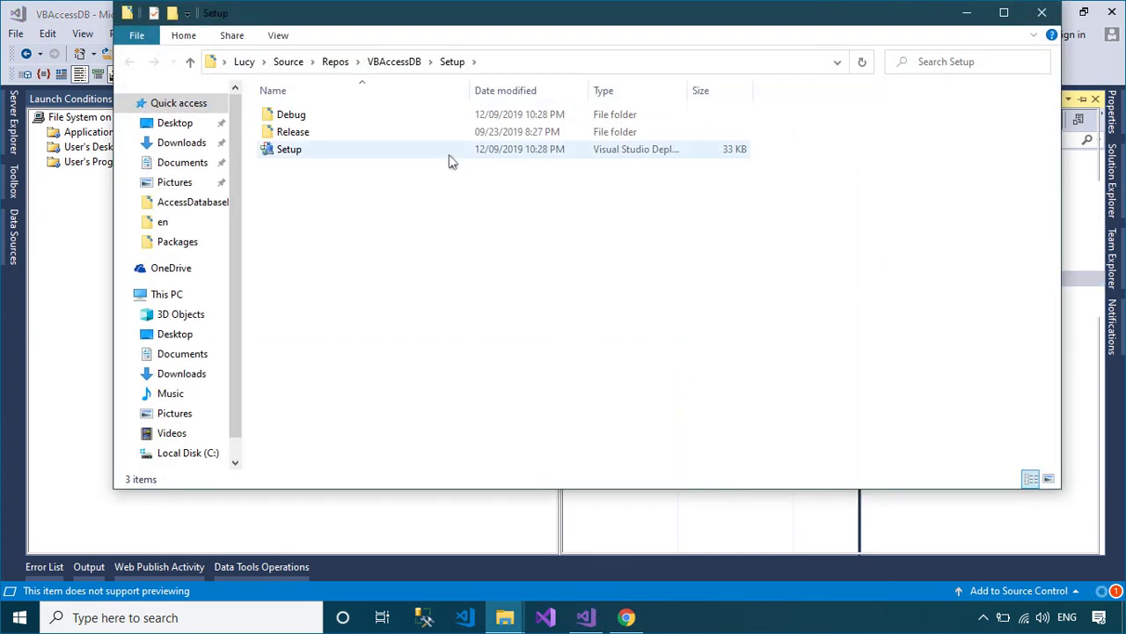
left_click(468, 117)
double_click(469, 117)
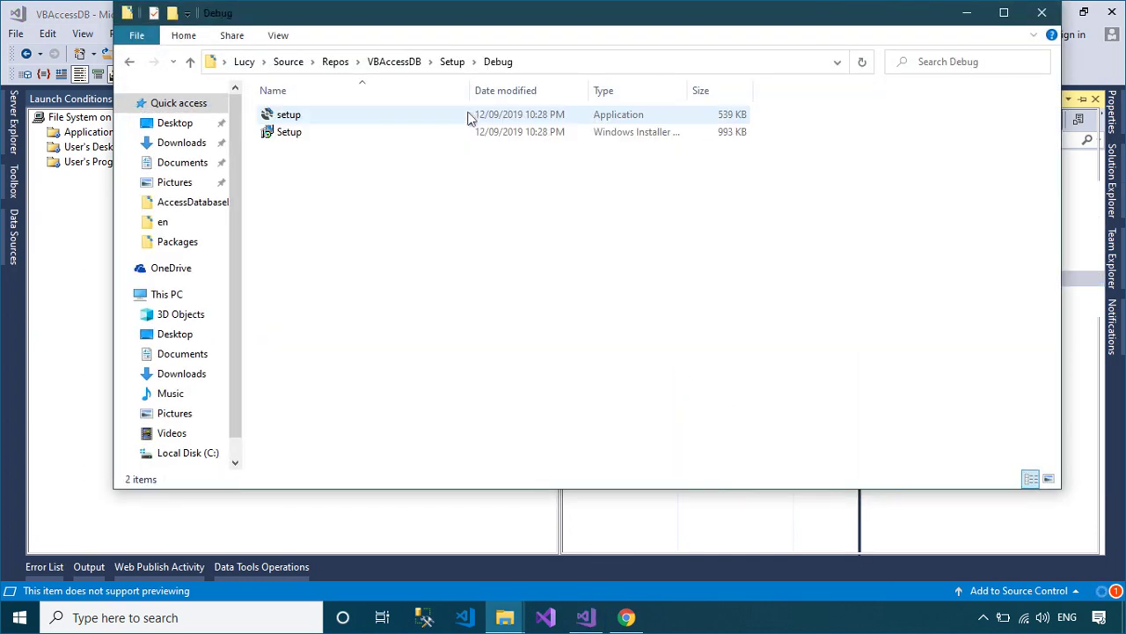
- Run the setup application and install the Microsoft Access database engine 2016 prerequisite, accepting the license terms and the default install folder
left_click(543, 117)
double_click(543, 117)
left_click(505, 279)
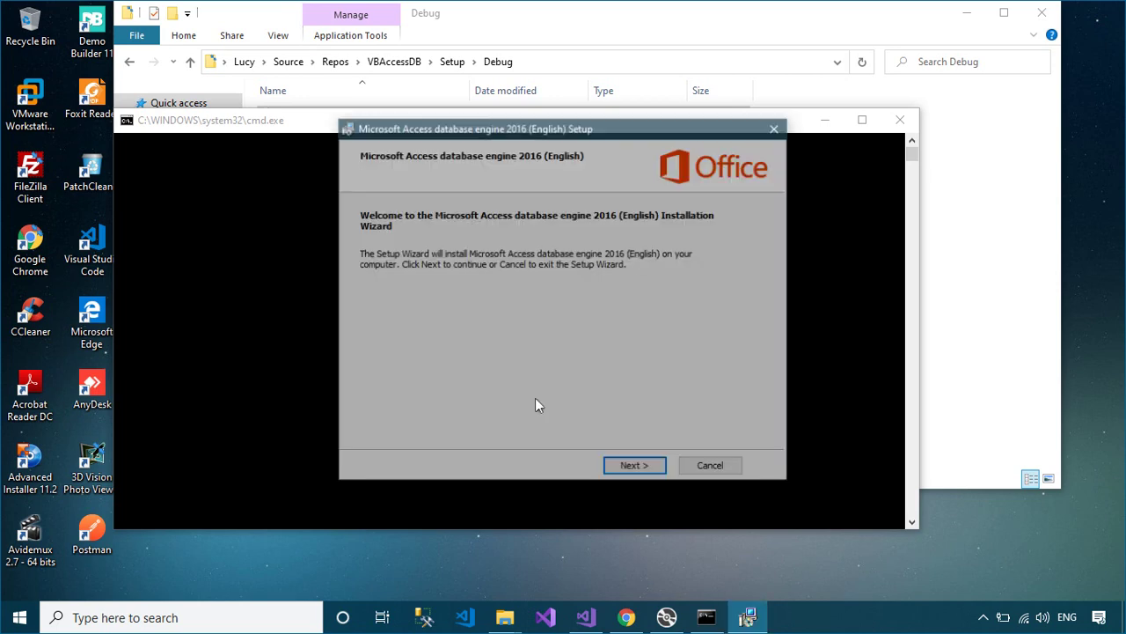
left_click(642, 469)
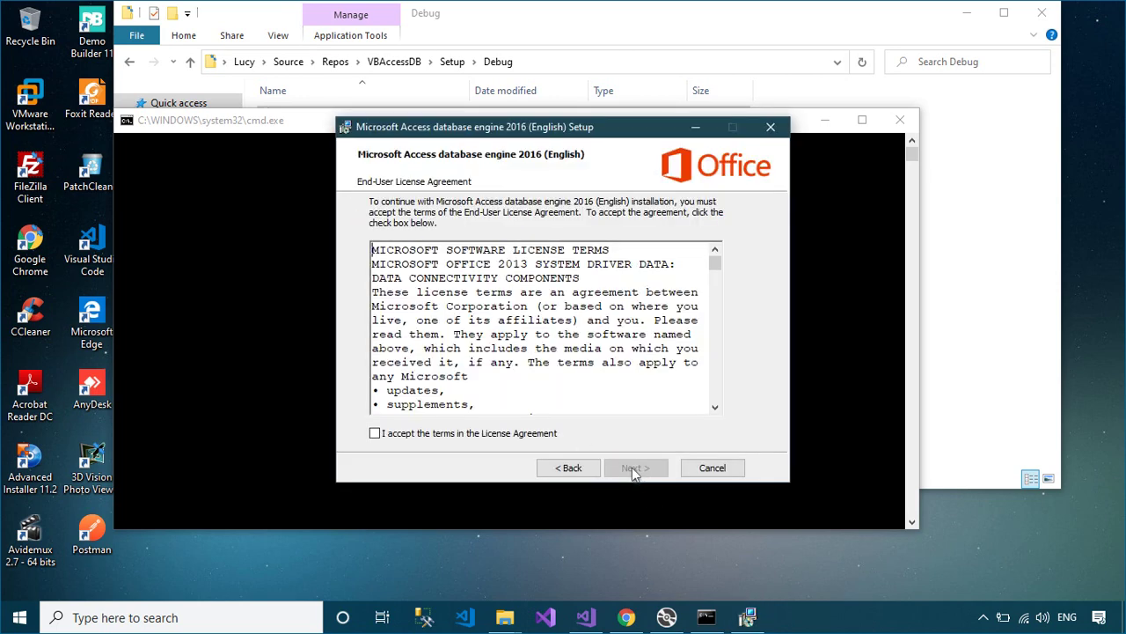
left_click(525, 438)
left_click(649, 470)
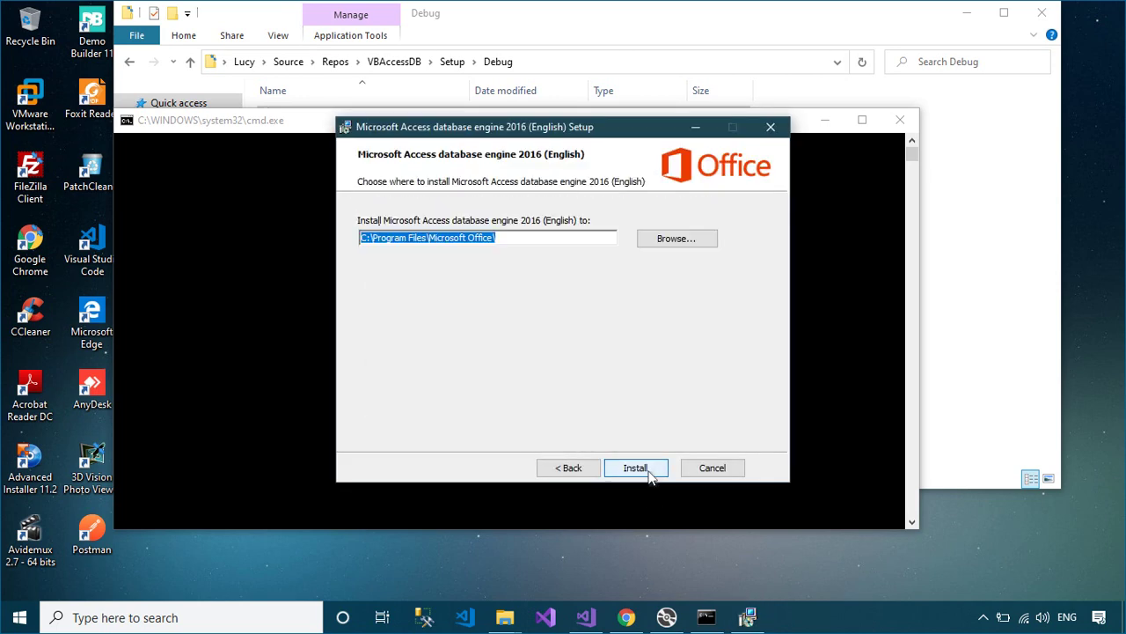
left_click(651, 476)
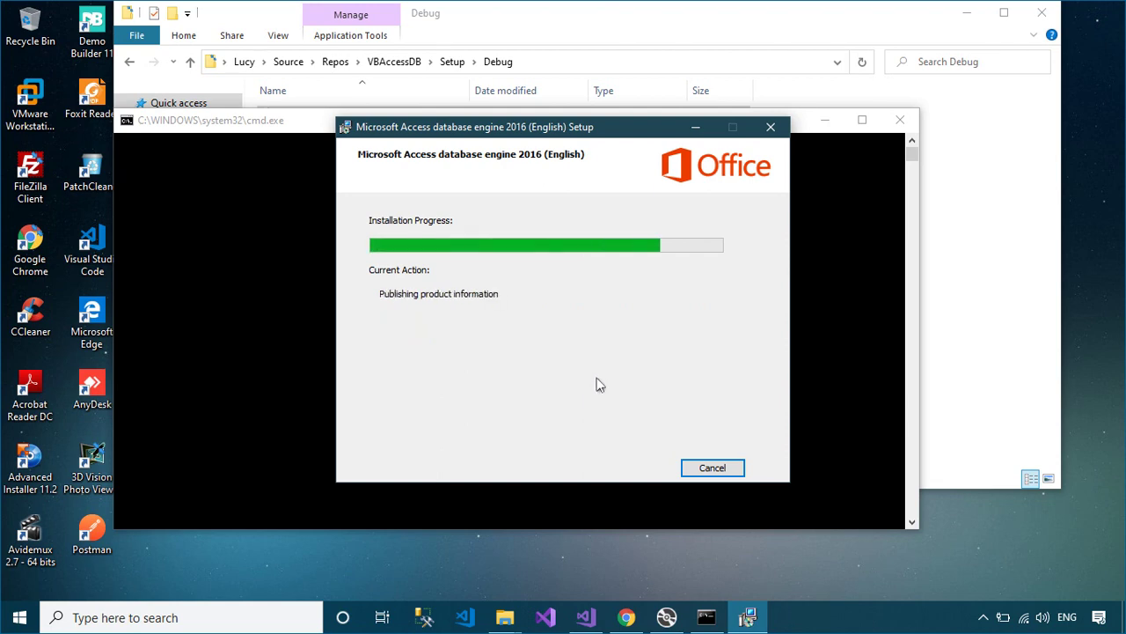
left_click(580, 370)
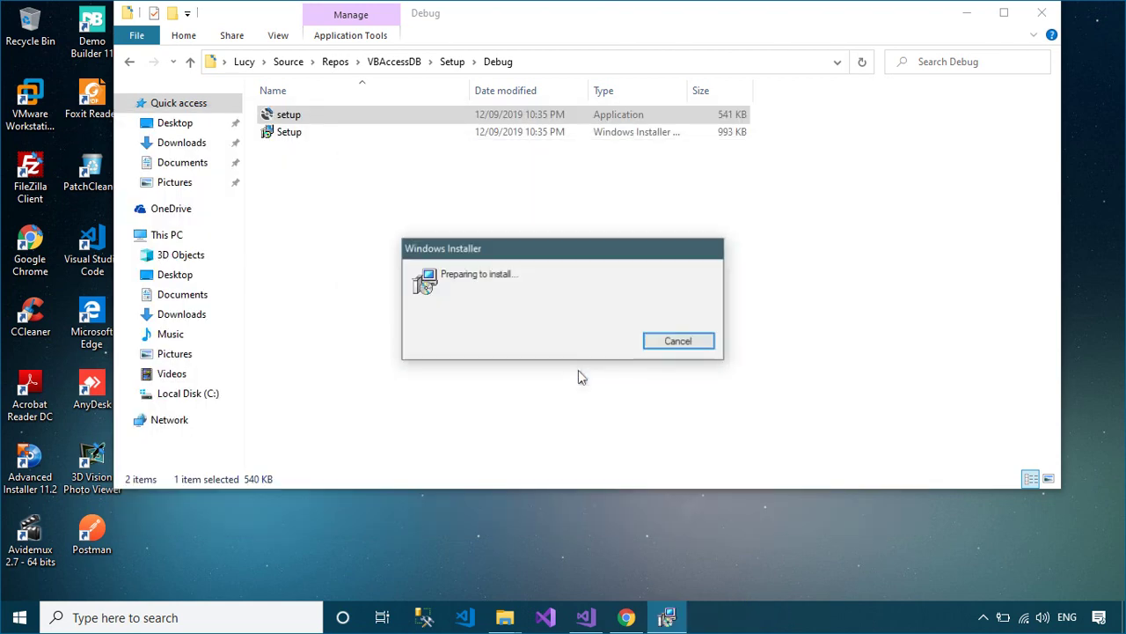
- Install VBAccessDB to C:\Program Files (x86)\FoxLearn\VBAccessDB\ for Just me, and close the installer
left_click(733, 454)
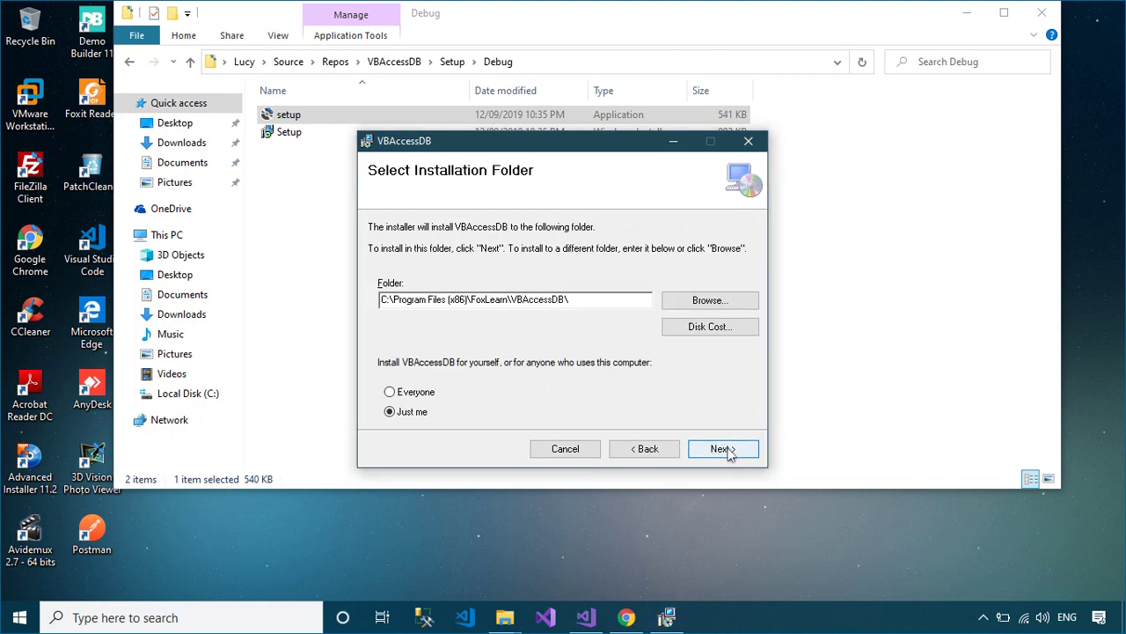
left_click(727, 450)
left_click(723, 450)
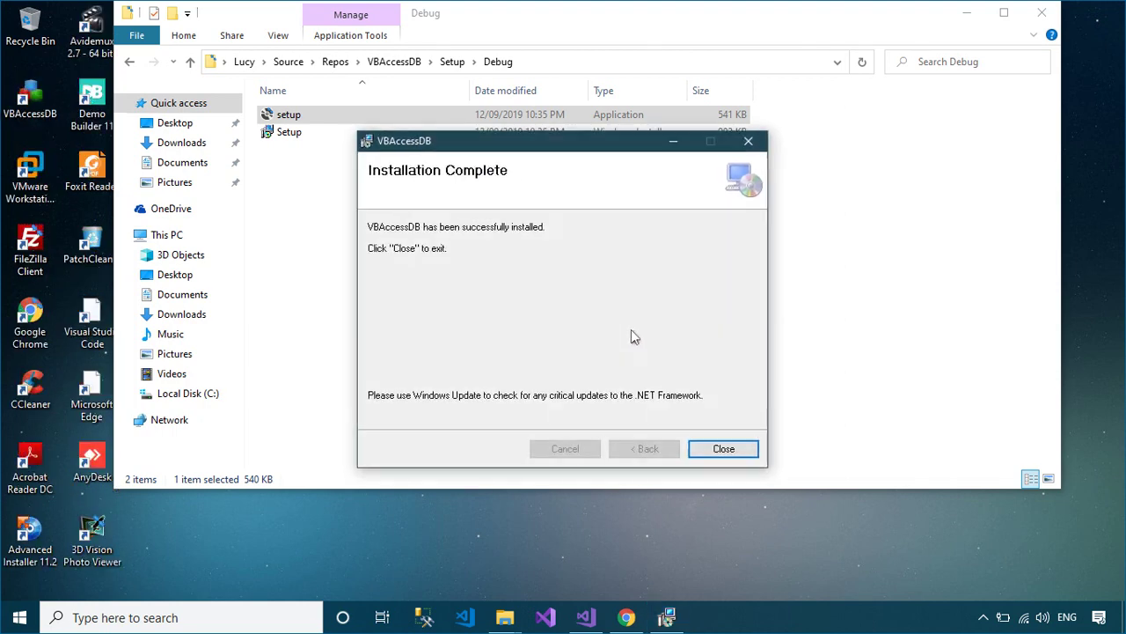
left_click(724, 450)
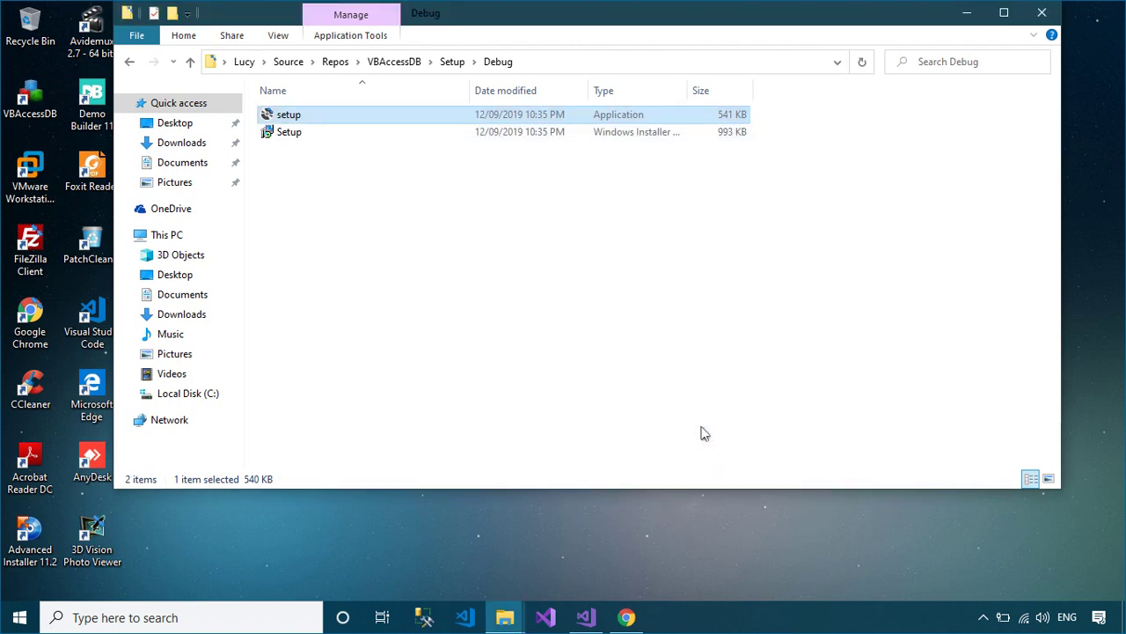